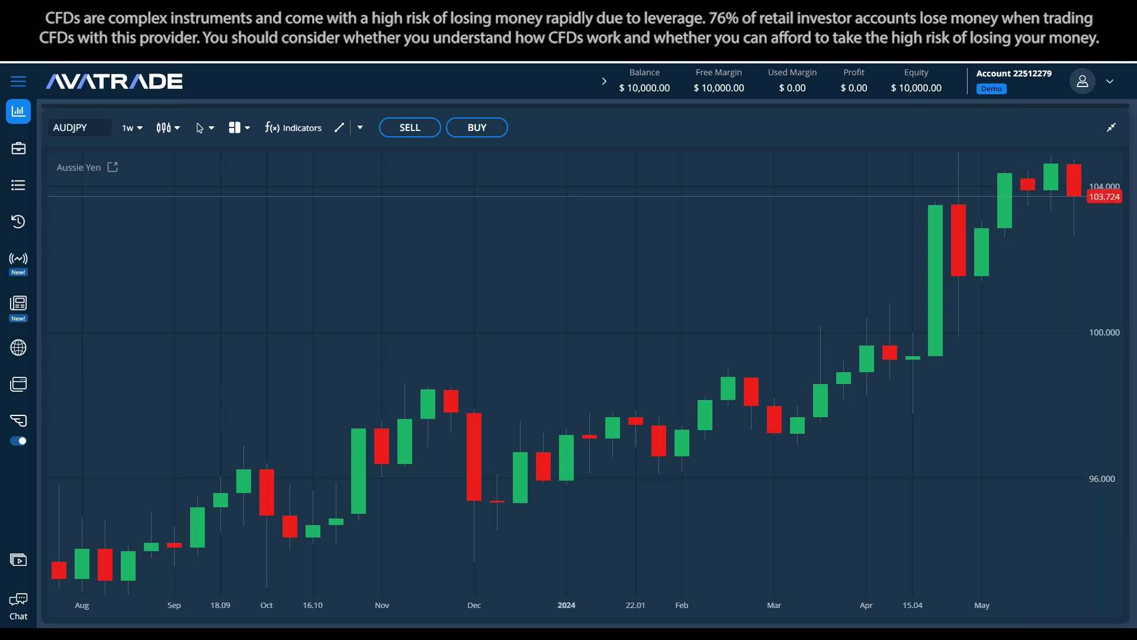
# Switch from the AvaTrade AUDJPY chart to the webinar deck's 'Chapter B – Live Q&A Session' slide
pyautogui.hotkey('alt', 'Tab')
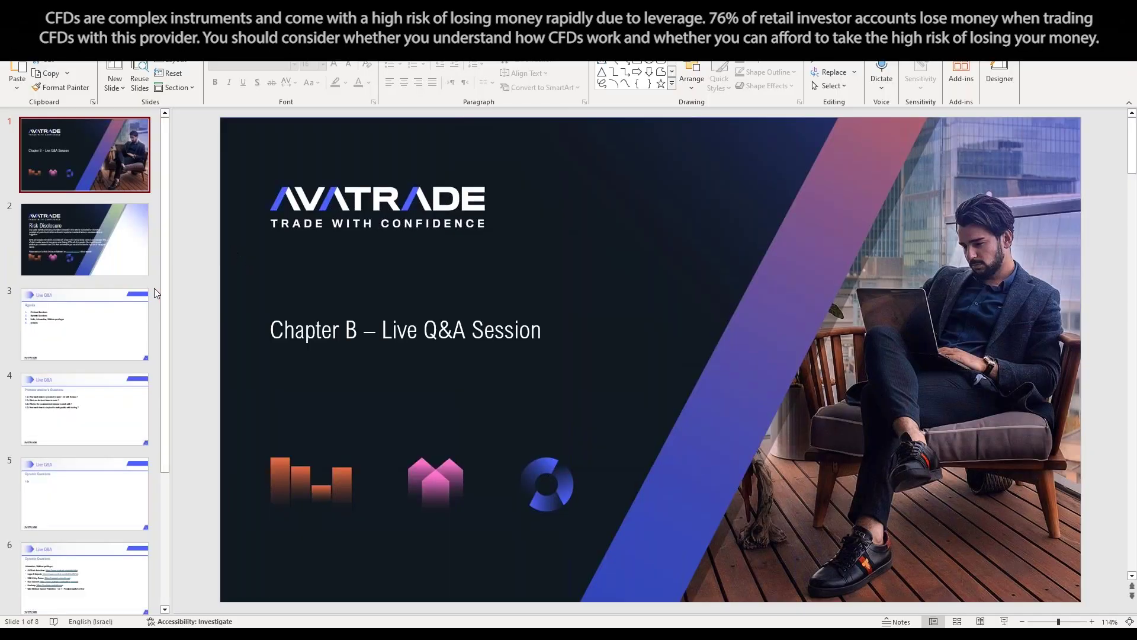
# On the Agenda slide, select the Previous Questions item, then move on to slide 4
pyautogui.click(42, 341)
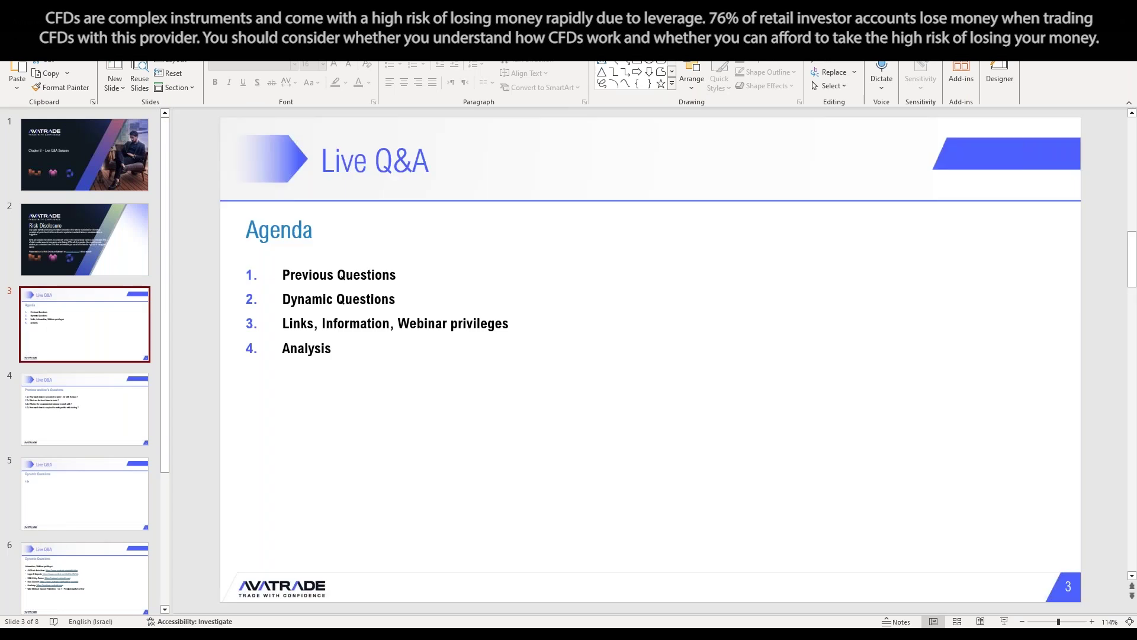
pyautogui.click(397, 274)
pyautogui.tripleClick(344, 269)
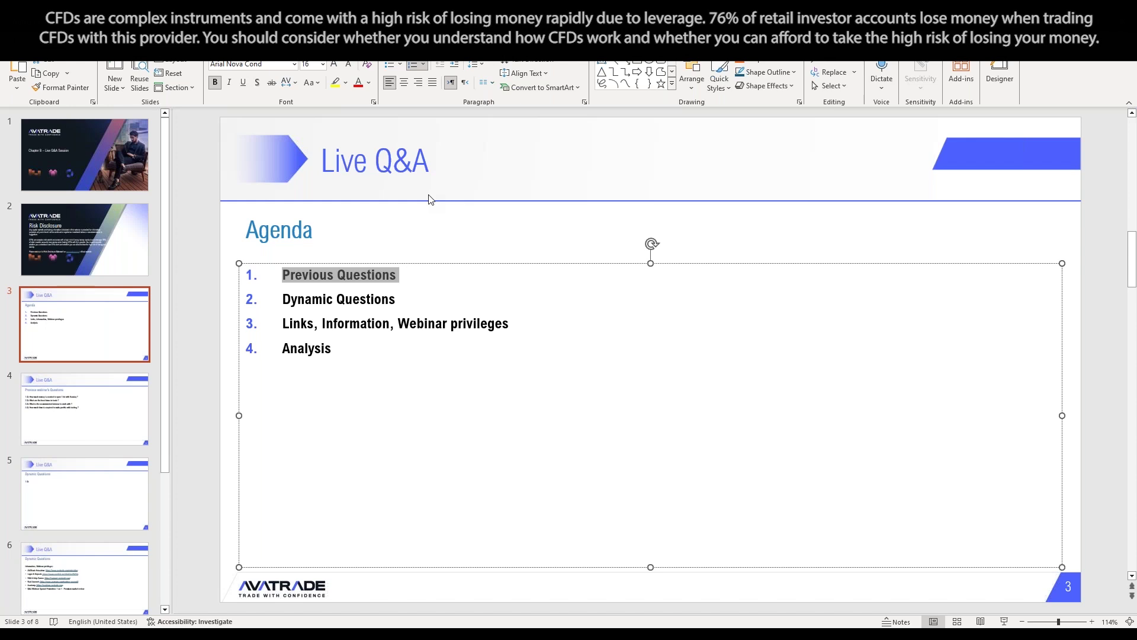
pyautogui.click(102, 411)
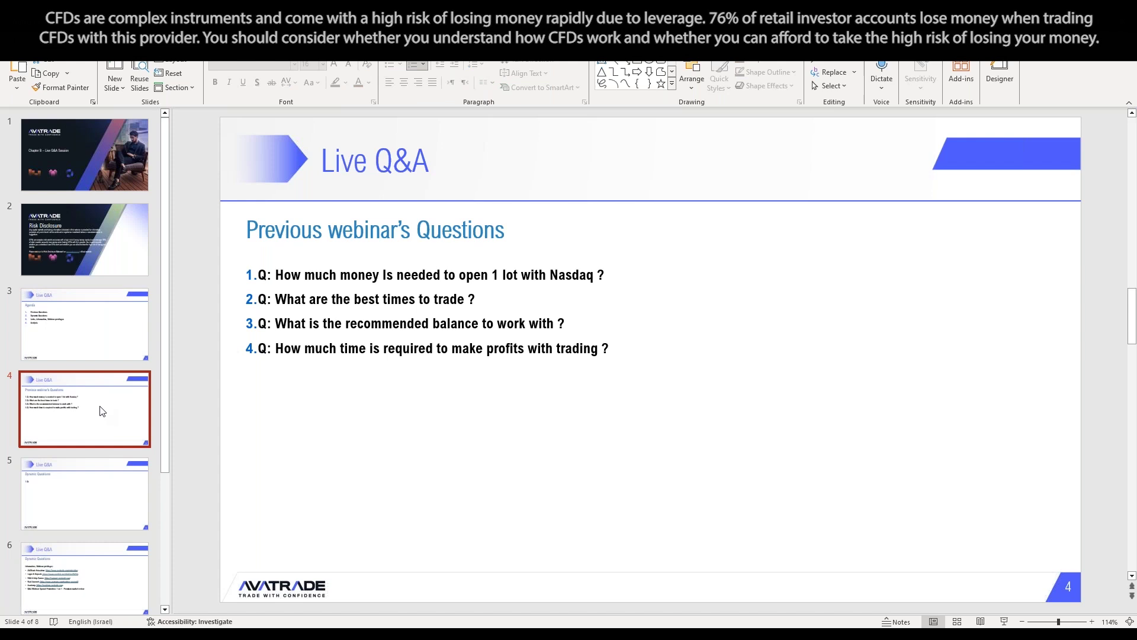
# Back on the Agenda slide, highlight the Dynamic Questions and the Links, Information, Webinar privileges items
pyautogui.press('Up')
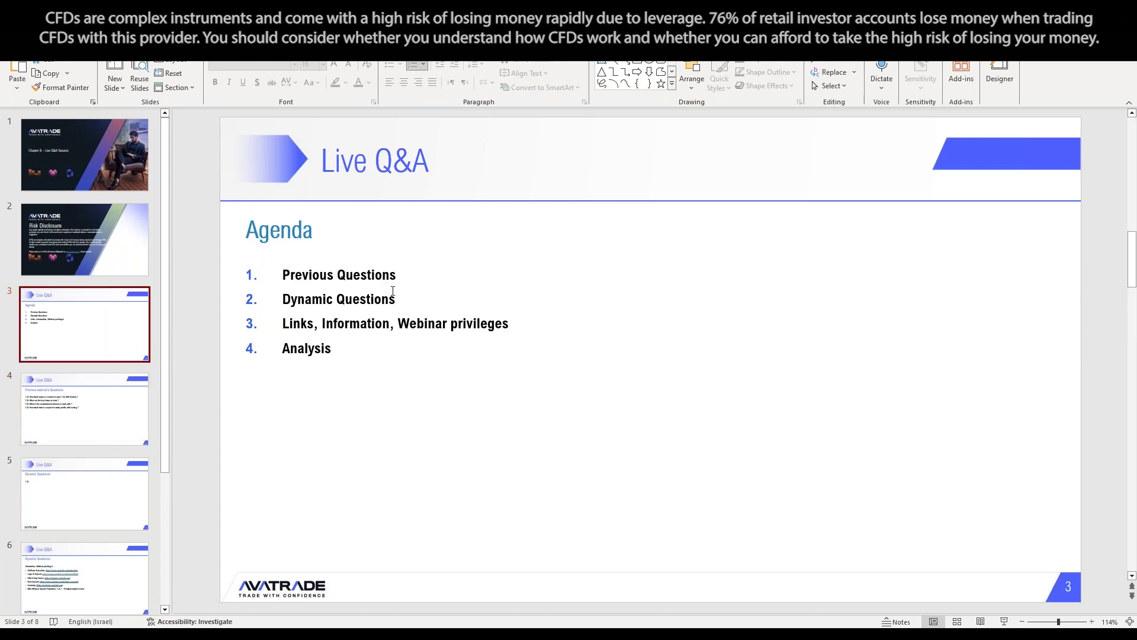
pyautogui.click(405, 298)
pyautogui.moveTo(284, 280); pyautogui.dragTo(285, 302)
pyautogui.click(399, 323)
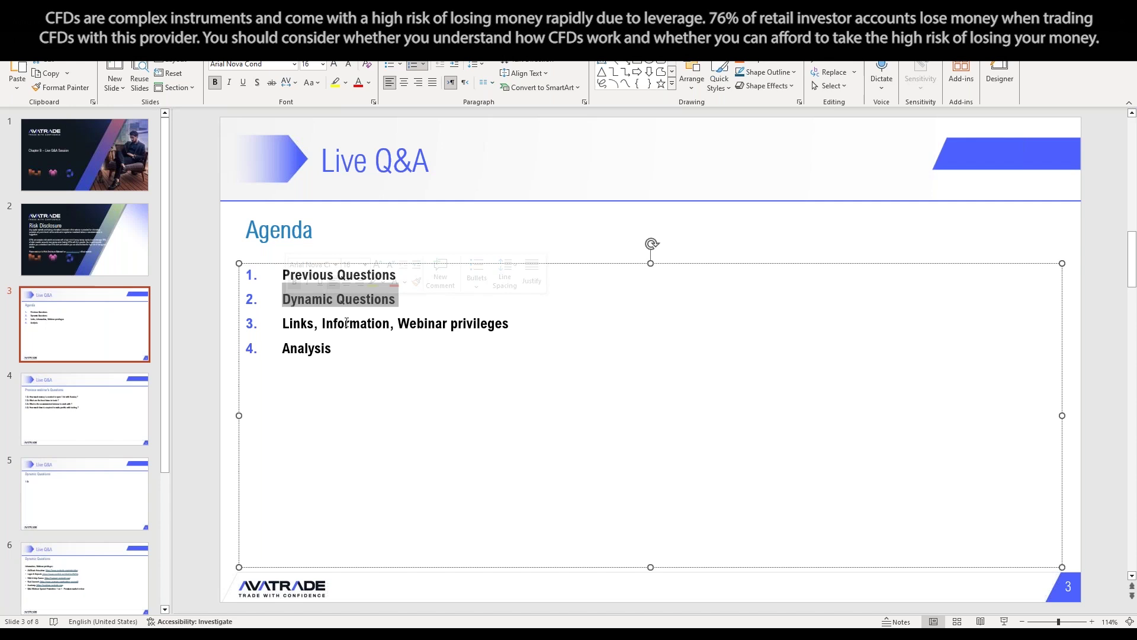
pyautogui.click(371, 299)
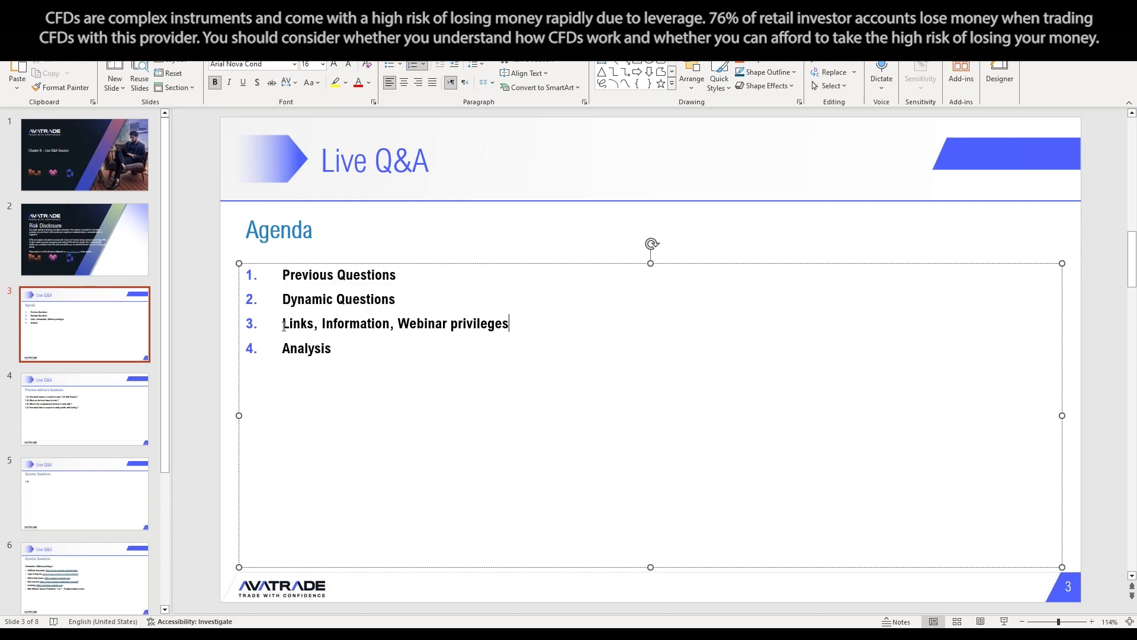
pyautogui.moveTo(513, 324); pyautogui.dragTo(283, 324)
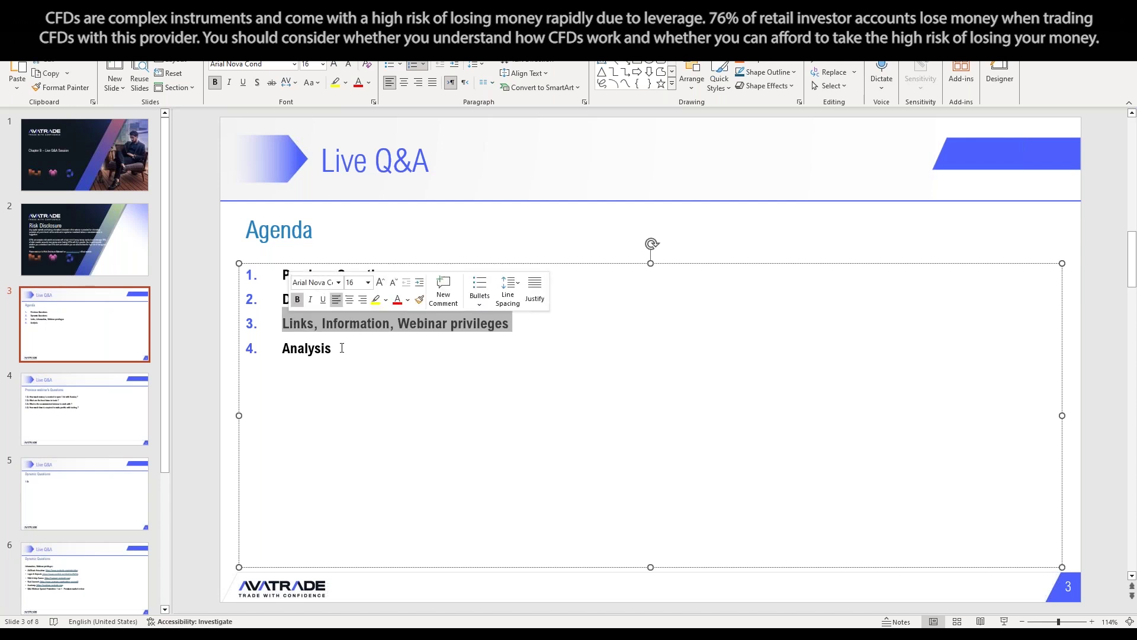
# View slide 6, return to highlight the Analysis agenda item, then open slide 7
pyautogui.click(78, 573)
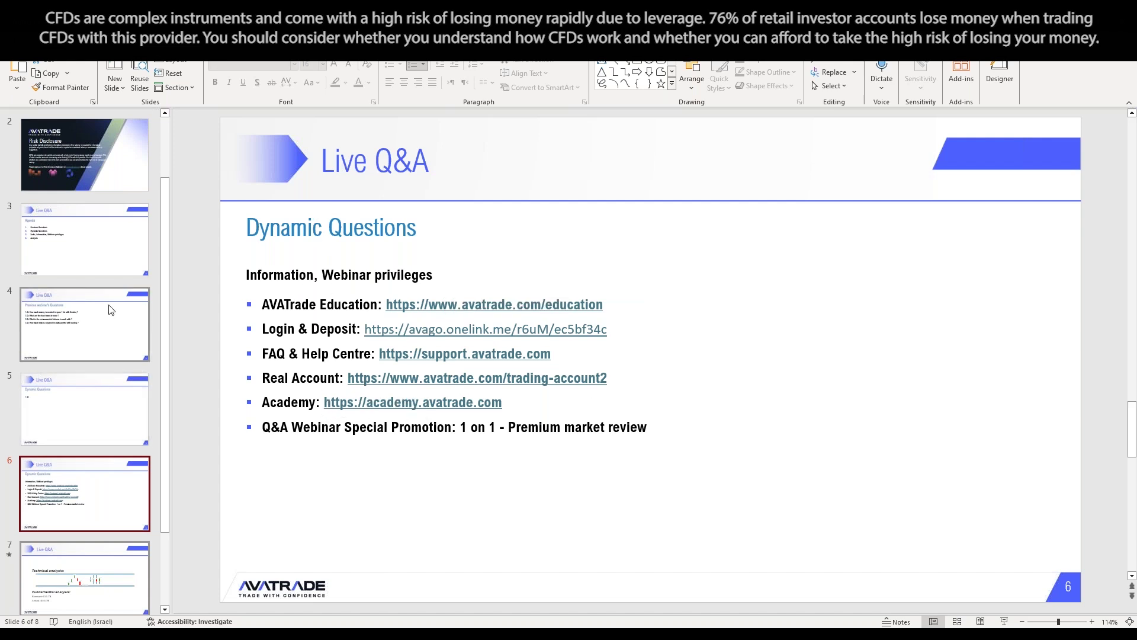
pyautogui.click(101, 237)
pyautogui.click(356, 351)
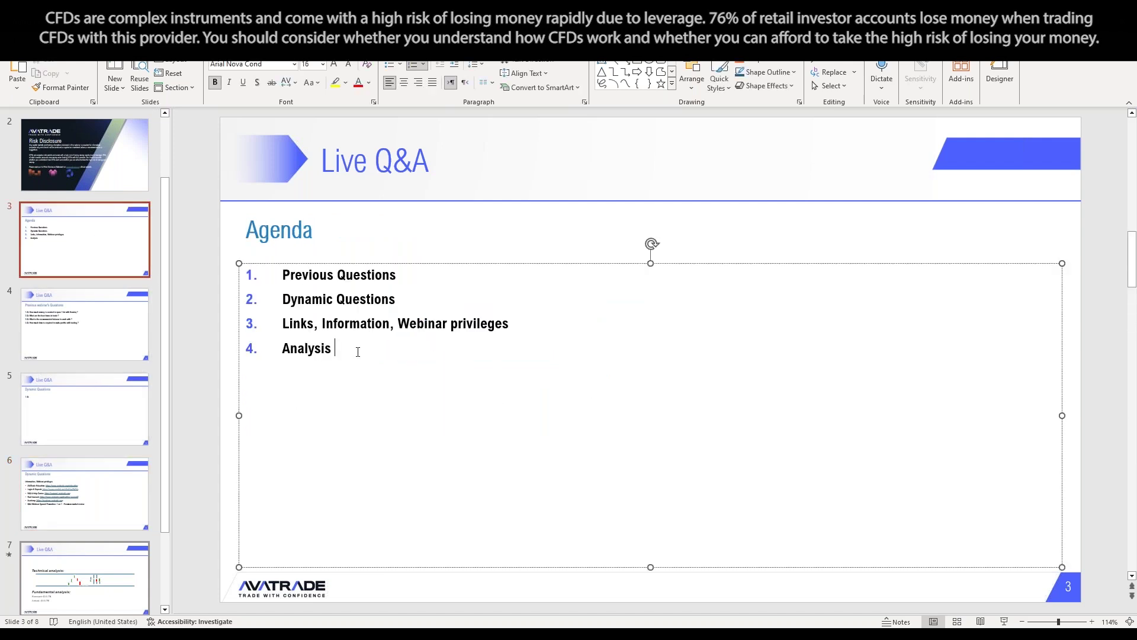
pyautogui.moveTo(356, 350); pyautogui.dragTo(270, 350)
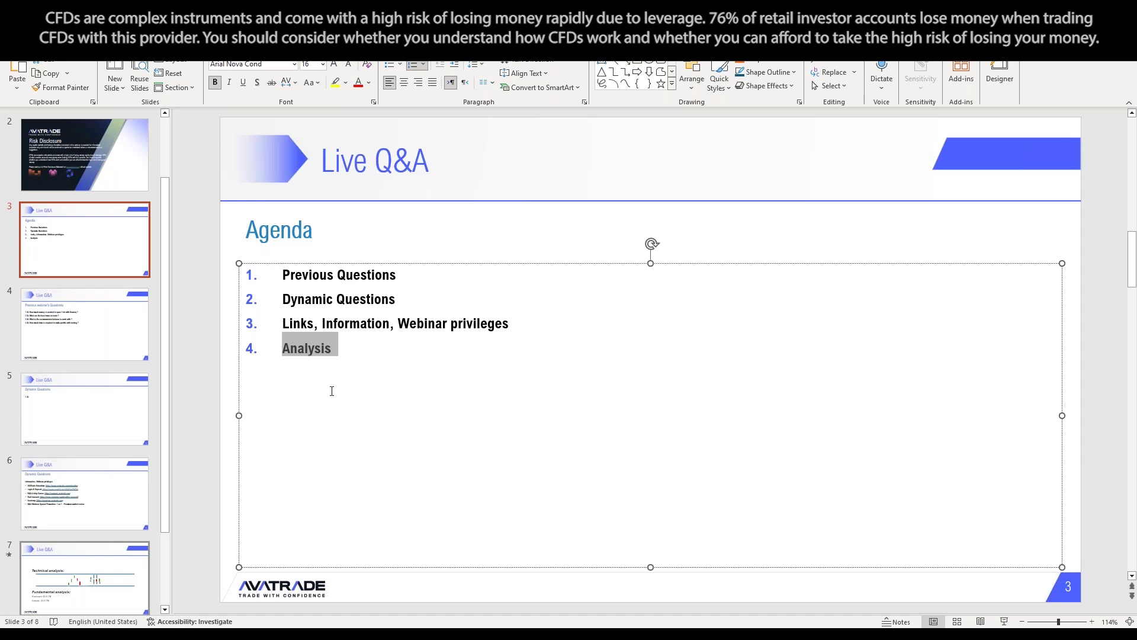
pyautogui.click(127, 576)
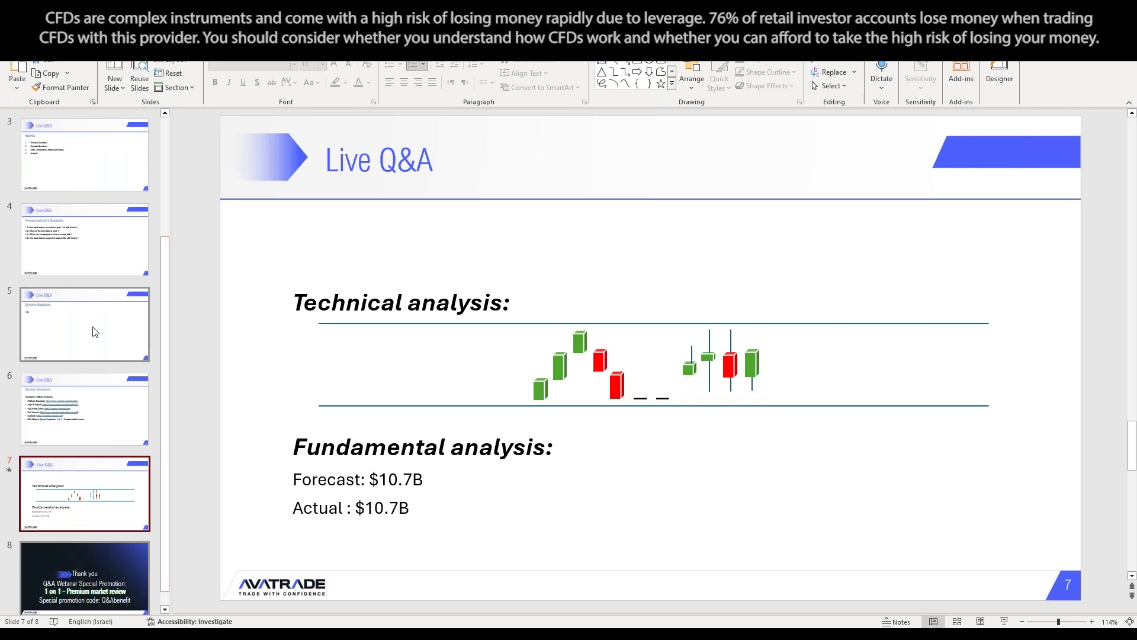
# Visit the Risk Disclosure slide 2, then return to title slide 1
pyautogui.scroll(3, 92, 335)
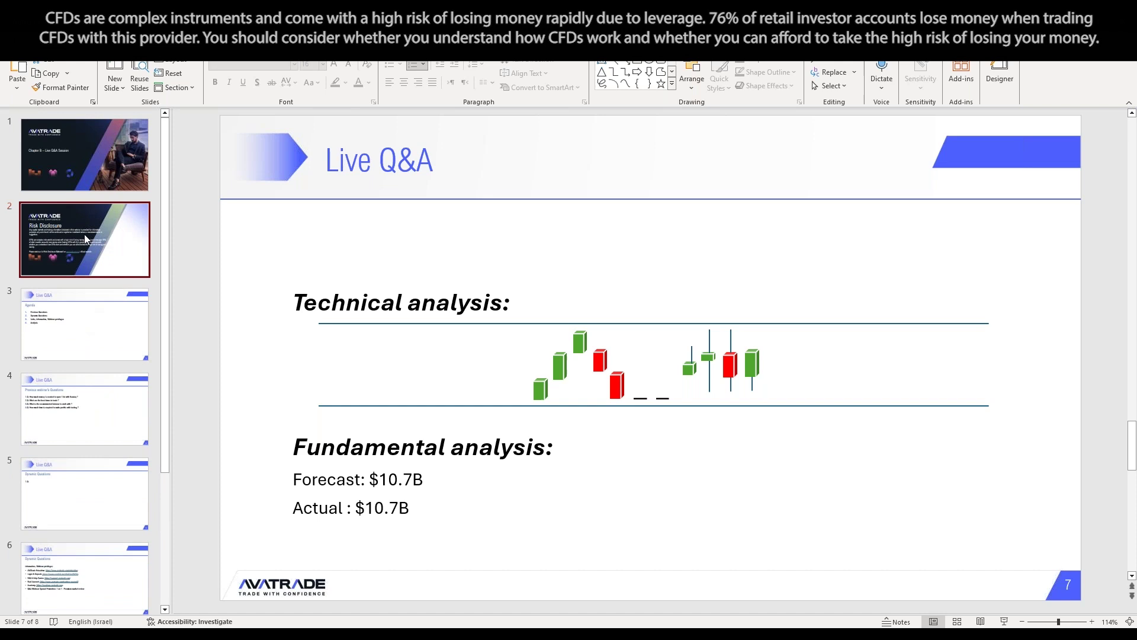
pyautogui.click(84, 234)
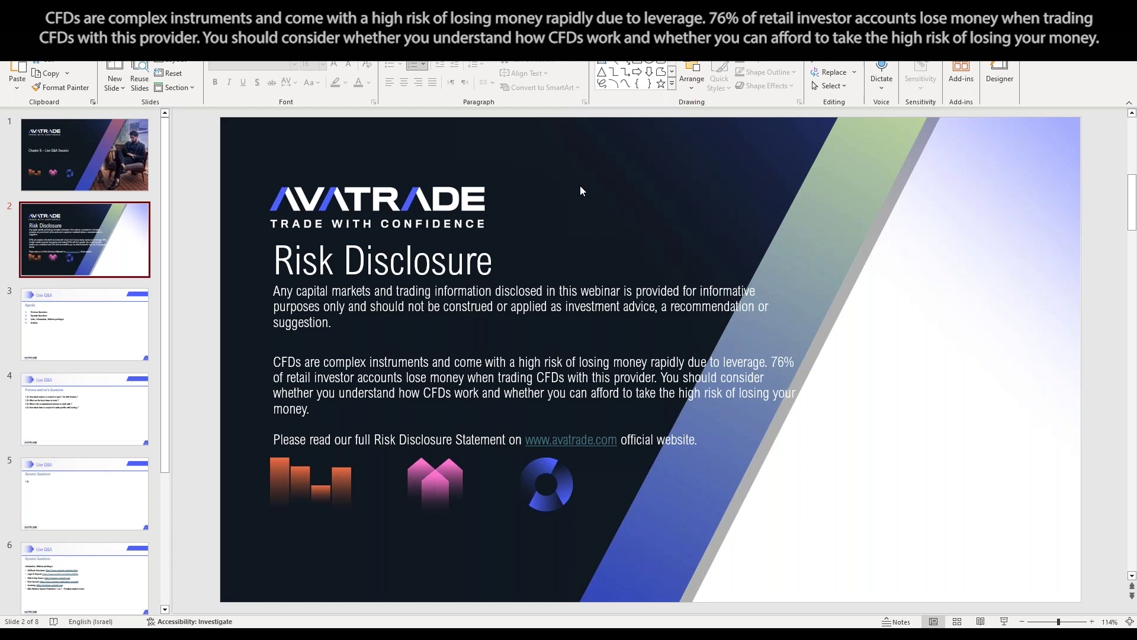
pyautogui.click(102, 164)
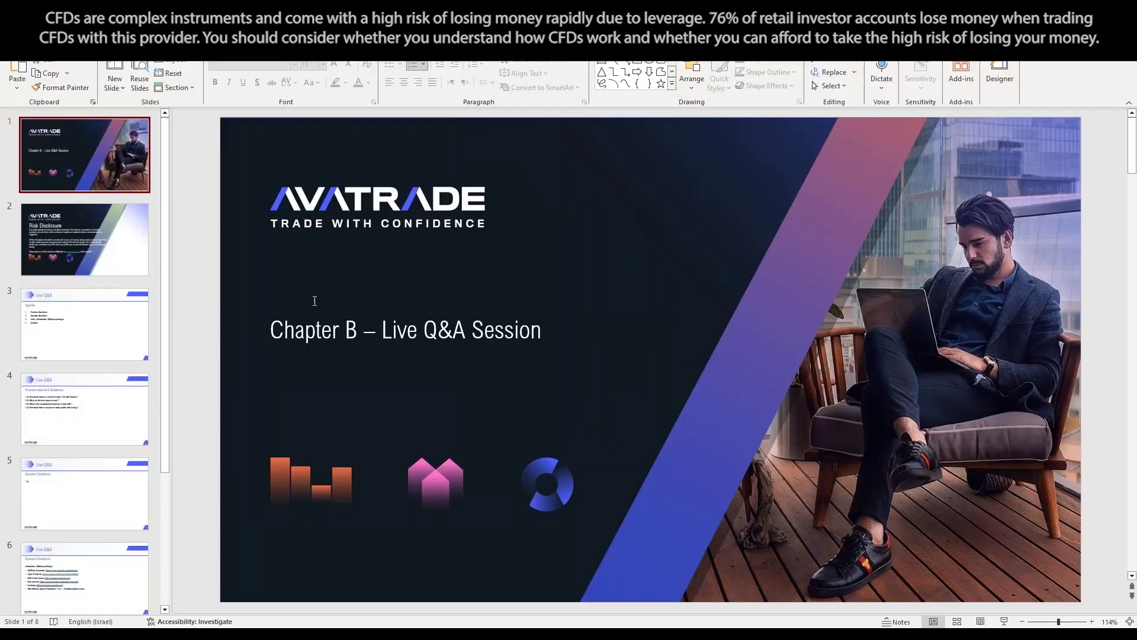
# Open the Previous webinar's Questions slide and place the caret within its first and second questions
pyautogui.click(86, 341)
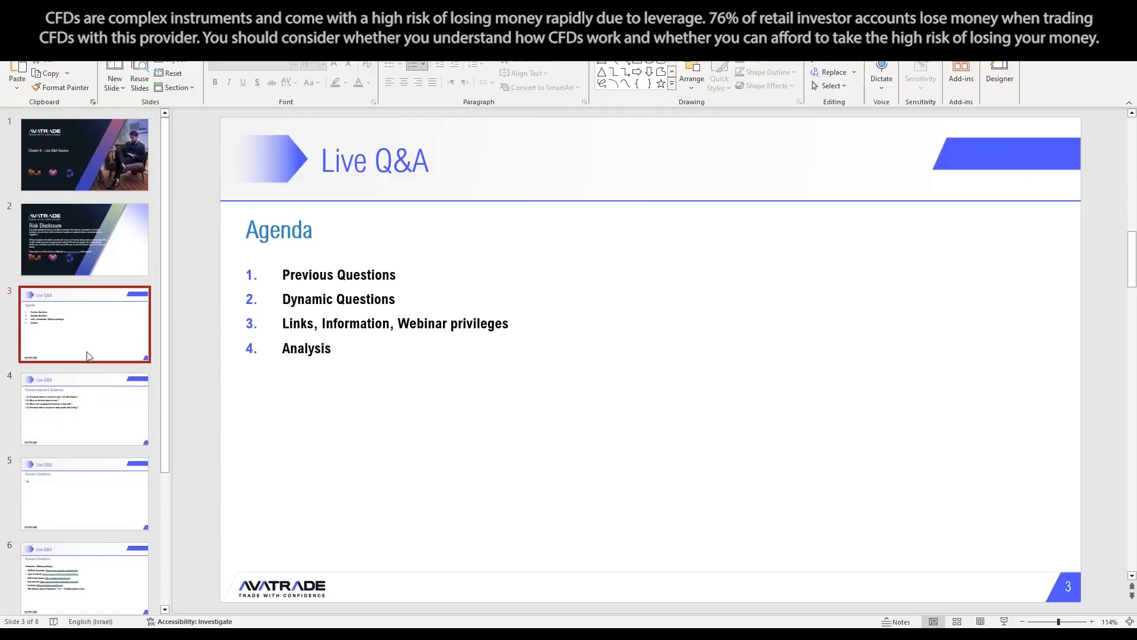
pyautogui.click(89, 416)
pyautogui.click(624, 272)
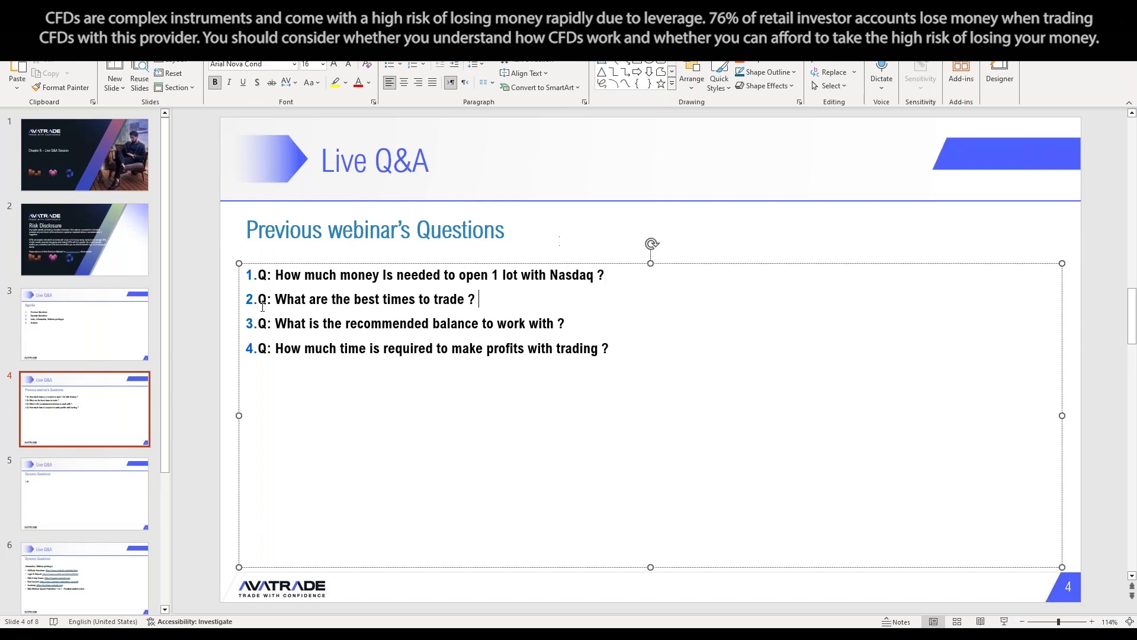
pyautogui.click(222, 302)
pyautogui.click(458, 320)
pyautogui.click(602, 282)
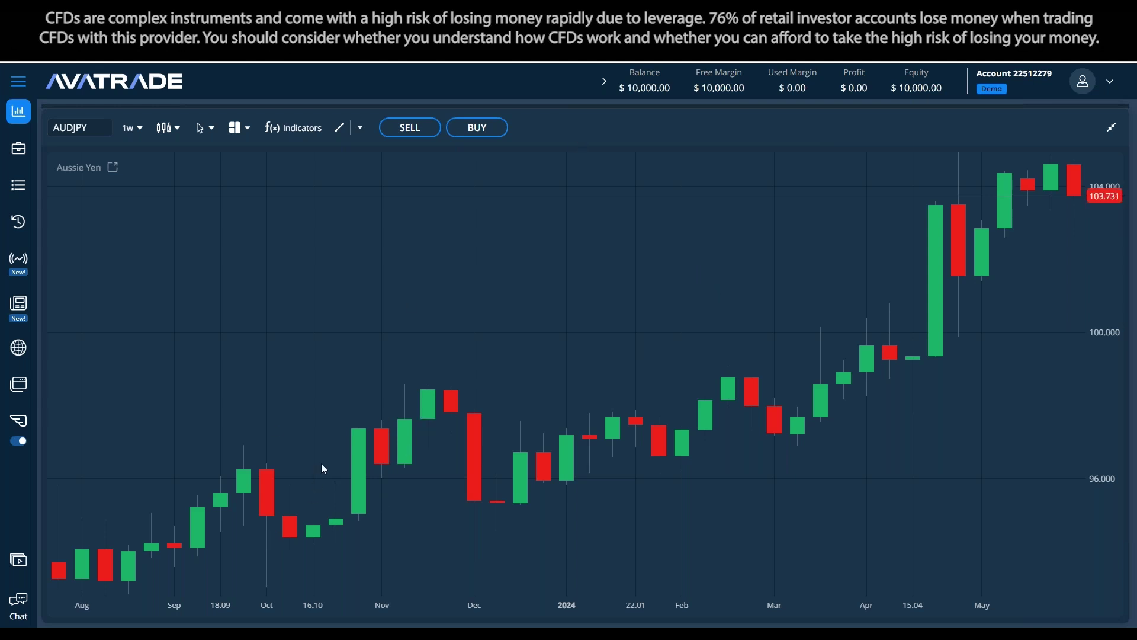
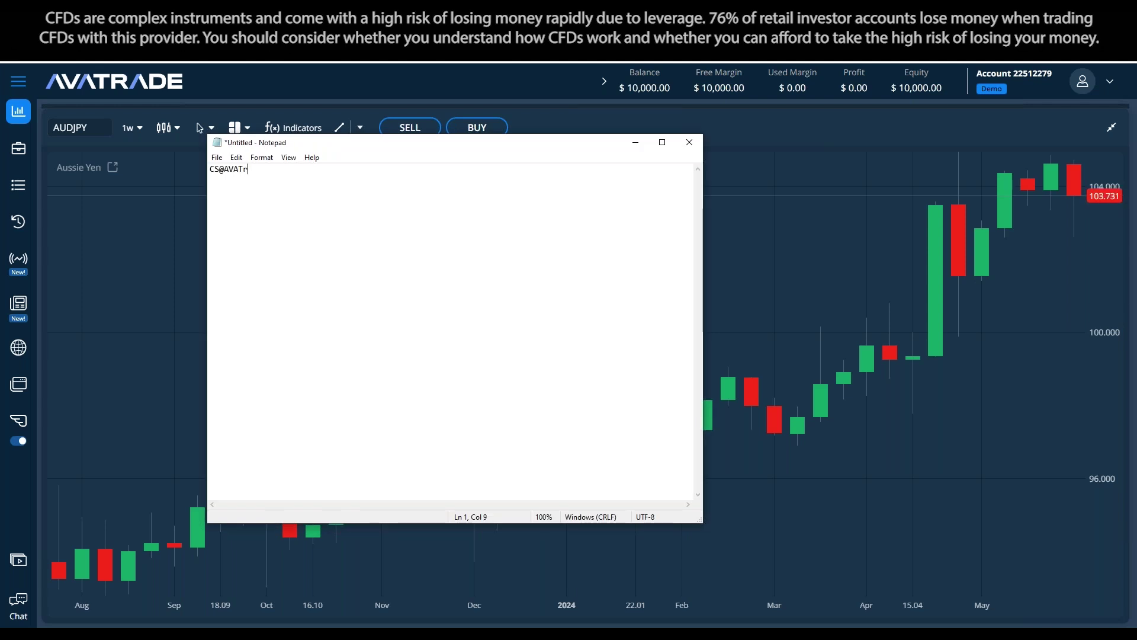
# In Notepad, type the support e-mail address with 'Senior Account Manager' on the next line
pyautogui.press('Return')
pyautogui.write('Senior Acocun')
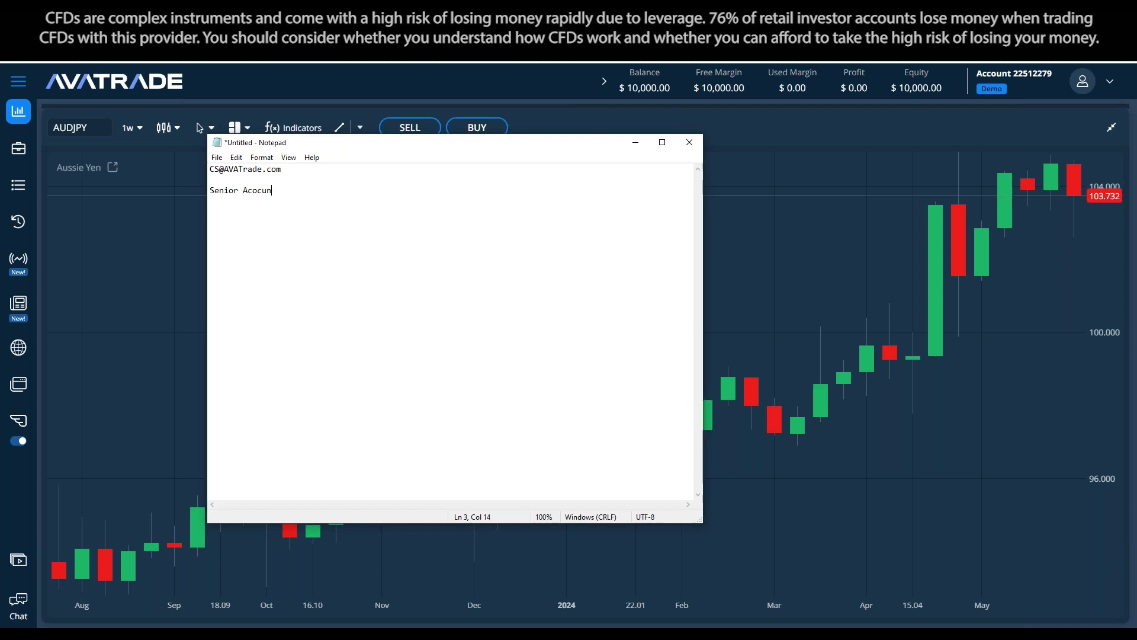
pyautogui.press('BackSpace')
pyautogui.press('BackSpace')
pyautogui.press('BackSpace')
pyautogui.press('BackSpace')
pyautogui.write('count Manager')
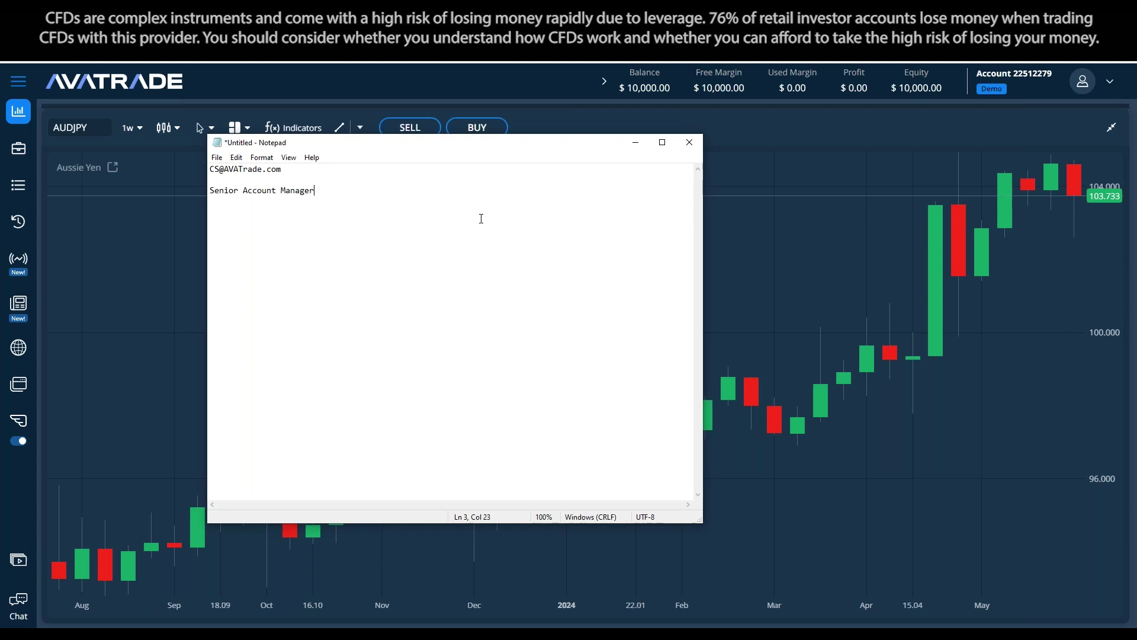
# Move the notes window aside, minimize it, and select the slide's first previous-webinar question
pyautogui.moveTo(504, 148); pyautogui.dragTo(623, 186)
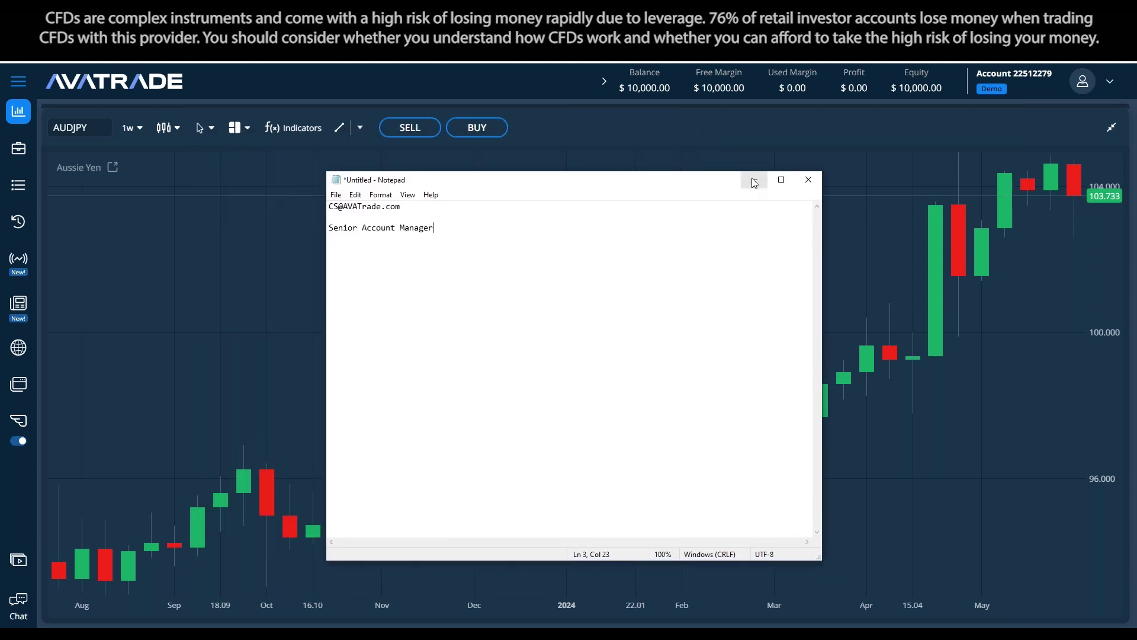
pyautogui.click(755, 179)
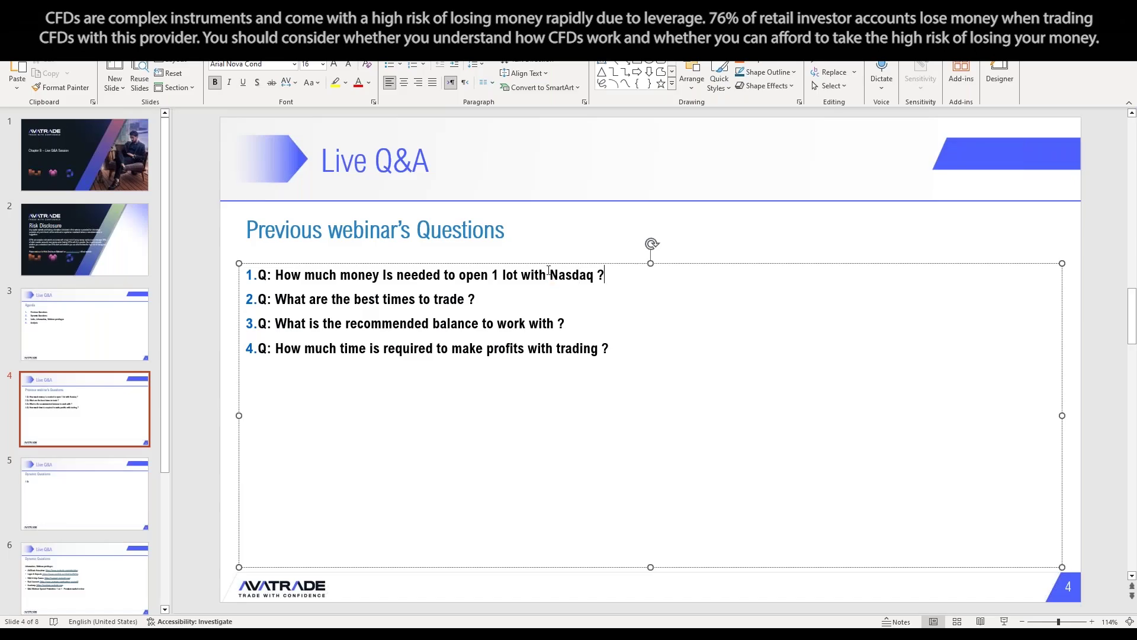
pyautogui.moveTo(637, 270); pyautogui.dragTo(266, 275)
pyautogui.hotkey('ctrl', 'c')
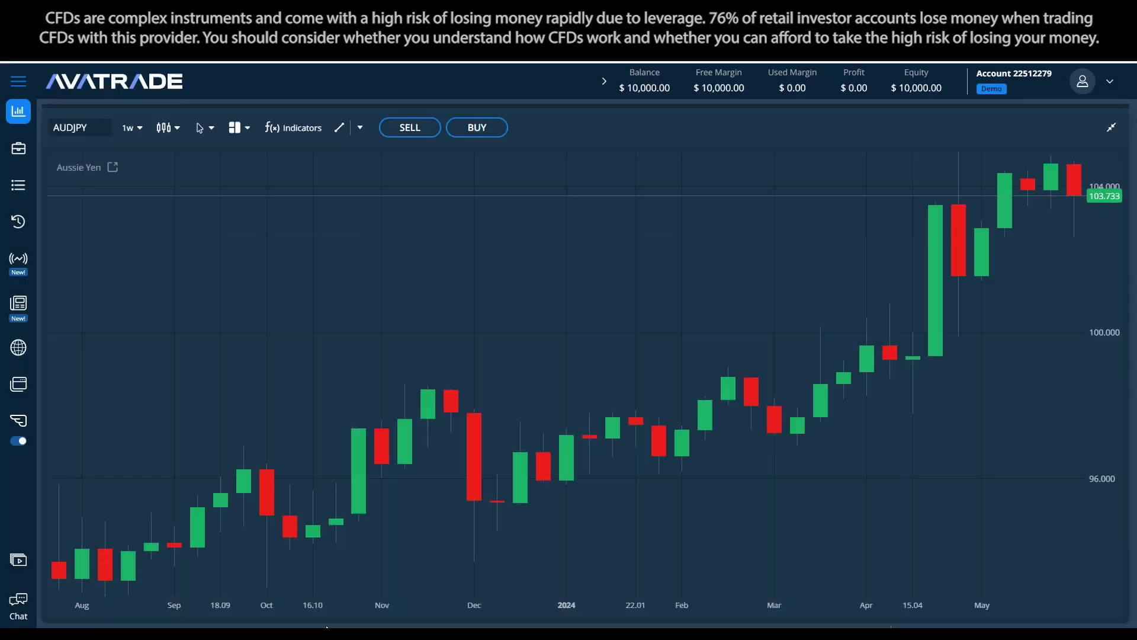
# Replace all Notepad text with the copied Nasdaq question, remove the stray ': H' prefix, and minimize
pyautogui.hotkey('alt', 'Tab')
pyautogui.hotkey('ctrl', 'a')
pyautogui.hotkey('ctrl', 'v')
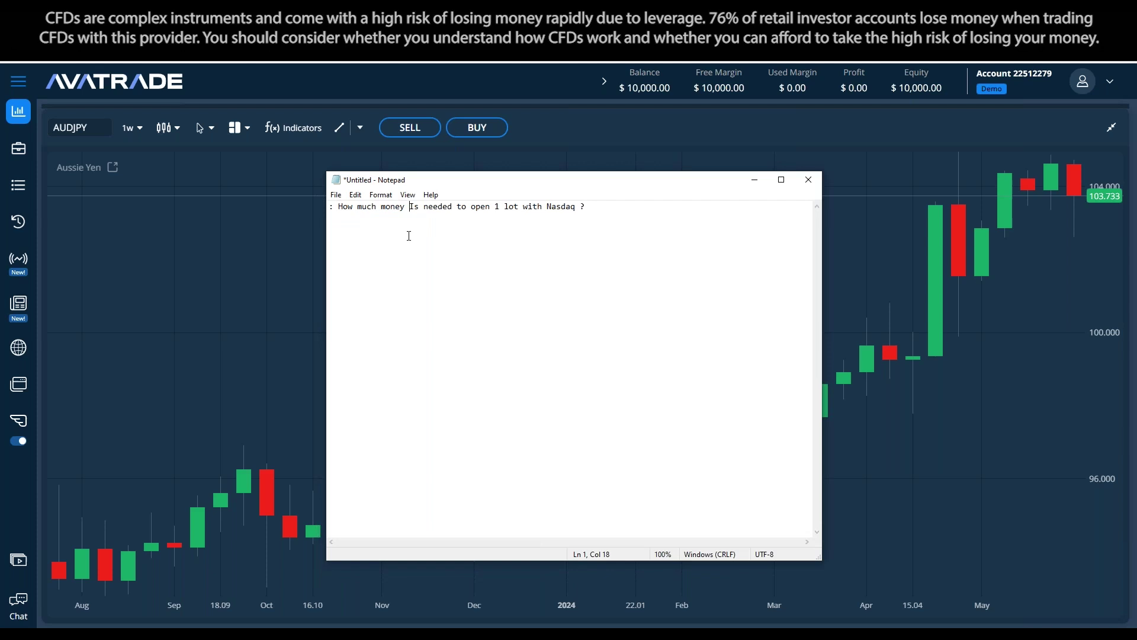
pyautogui.moveTo(347, 211); pyautogui.dragTo(329, 207)
pyautogui.press('BackSpace')
pyautogui.write('H')
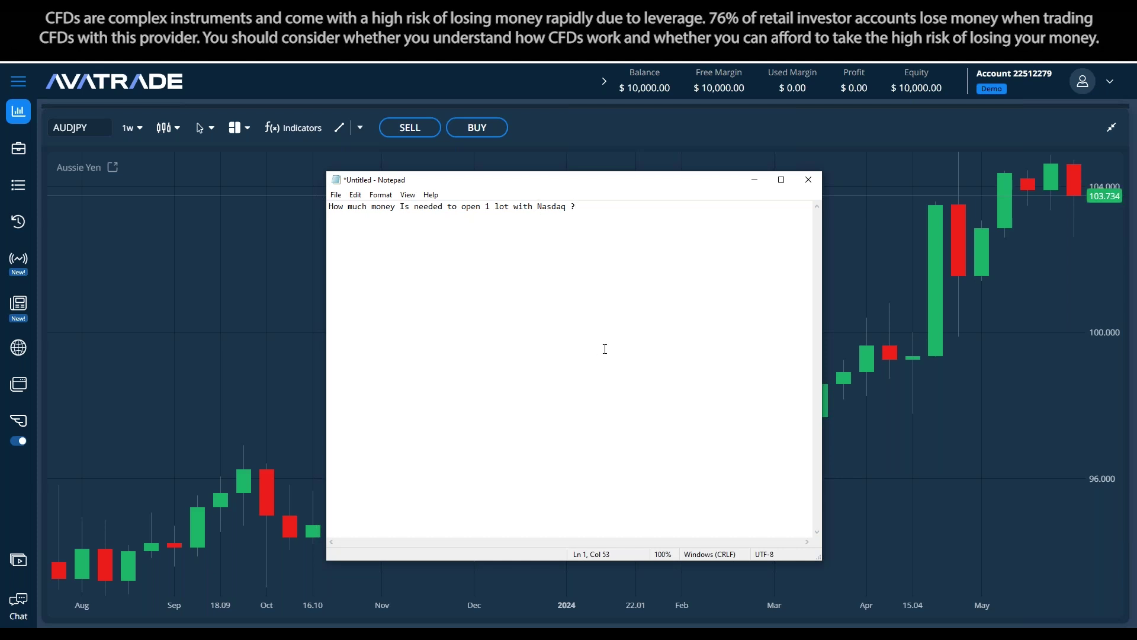
pyautogui.click(754, 180)
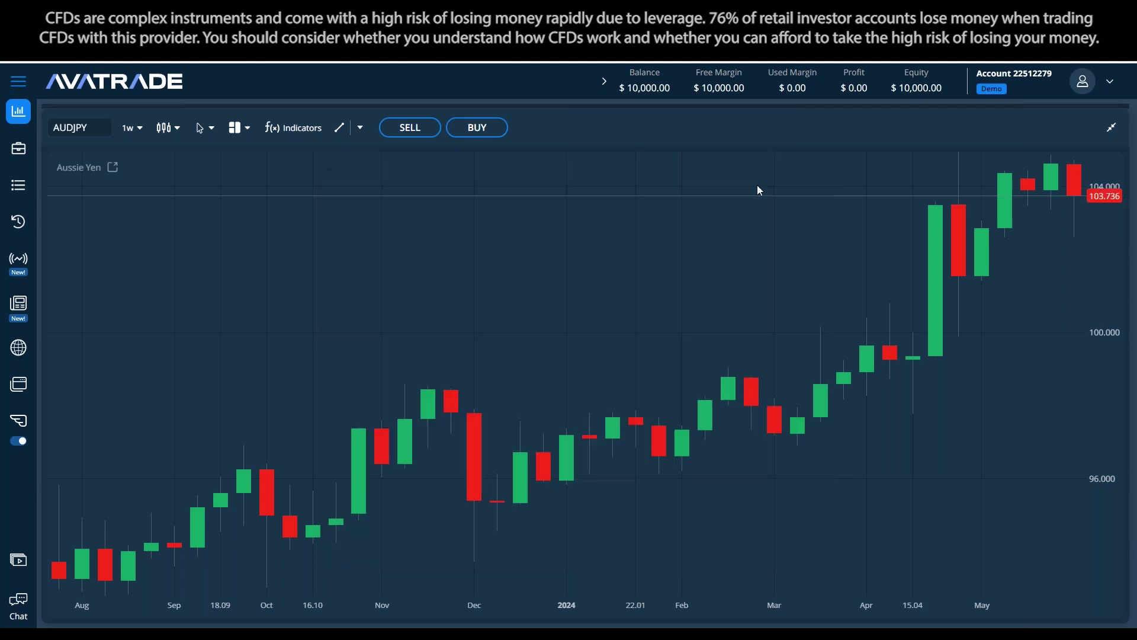
# Restore the watchlist above the chart and enlarge it by dragging the divider down
pyautogui.click(1112, 127)
pyautogui.moveTo(589, 314); pyautogui.dragTo(583, 434)
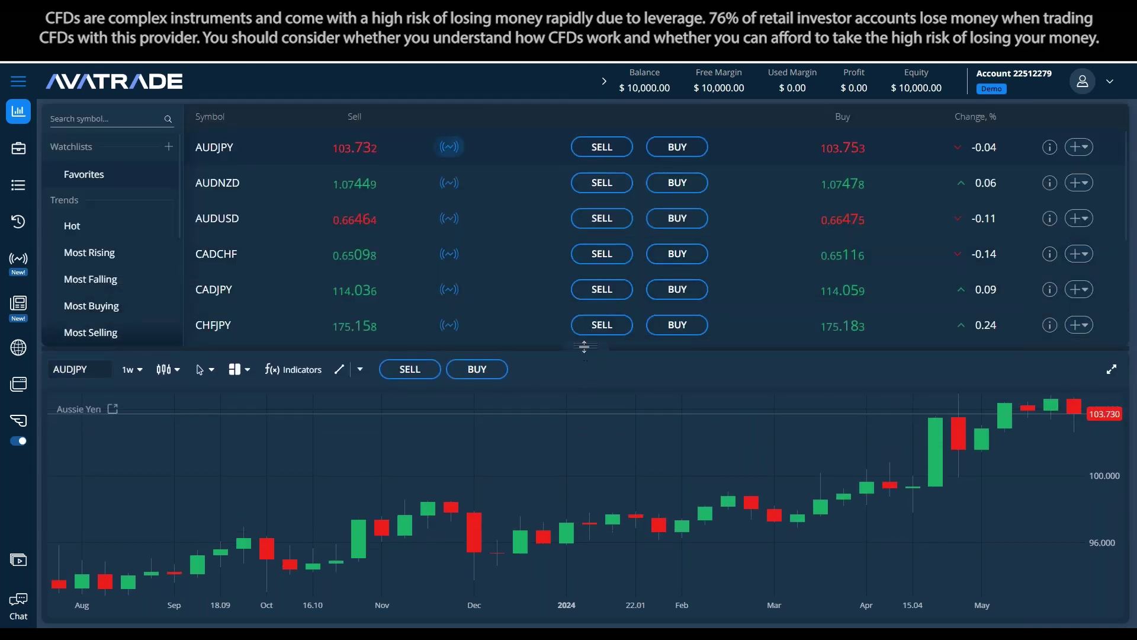
pyautogui.moveTo(585, 346); pyautogui.dragTo(585, 439)
pyautogui.scroll(-2, 283, 286)
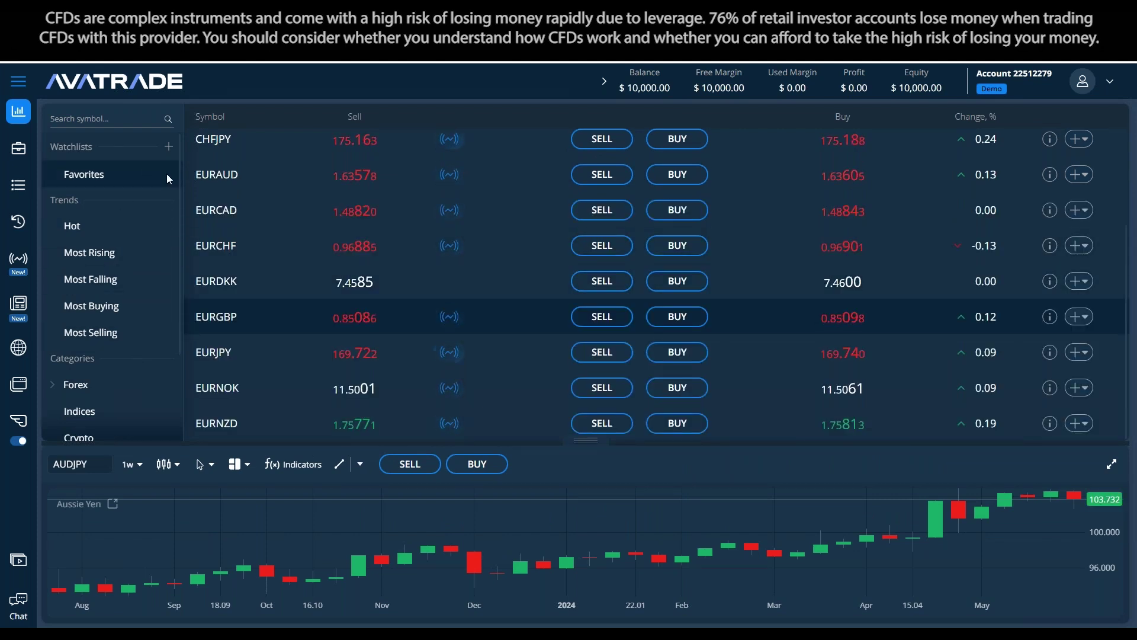
pyautogui.moveTo(179, 173); pyautogui.dragTo(179, 325)
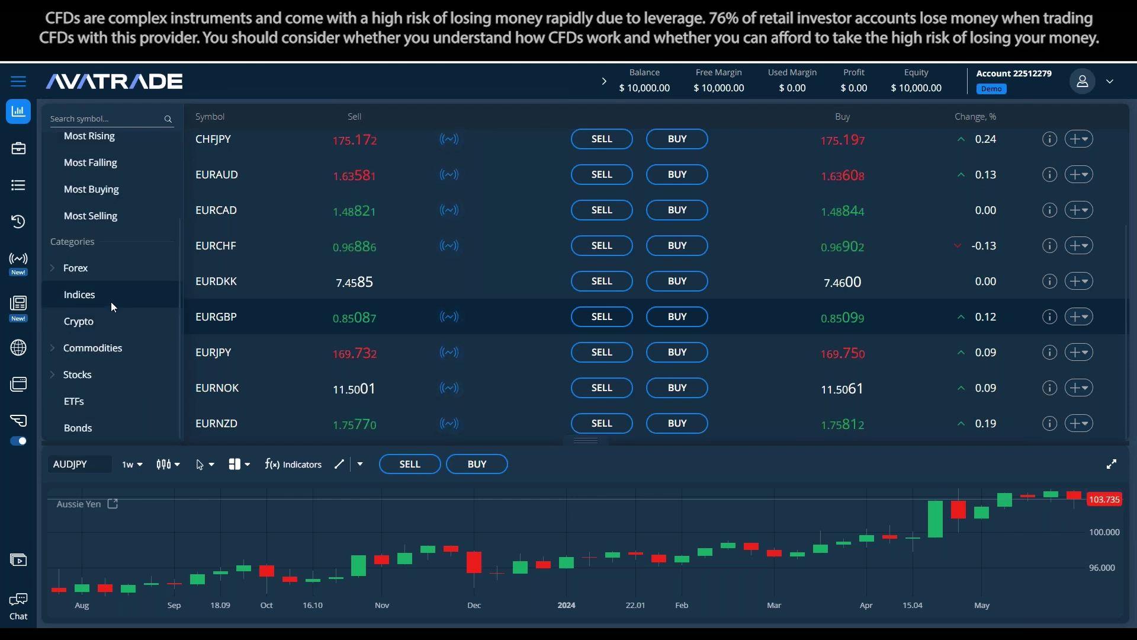
# Pick AEX from the Indices category and expand its weekly chart to fill the window
pyautogui.click(88, 297)
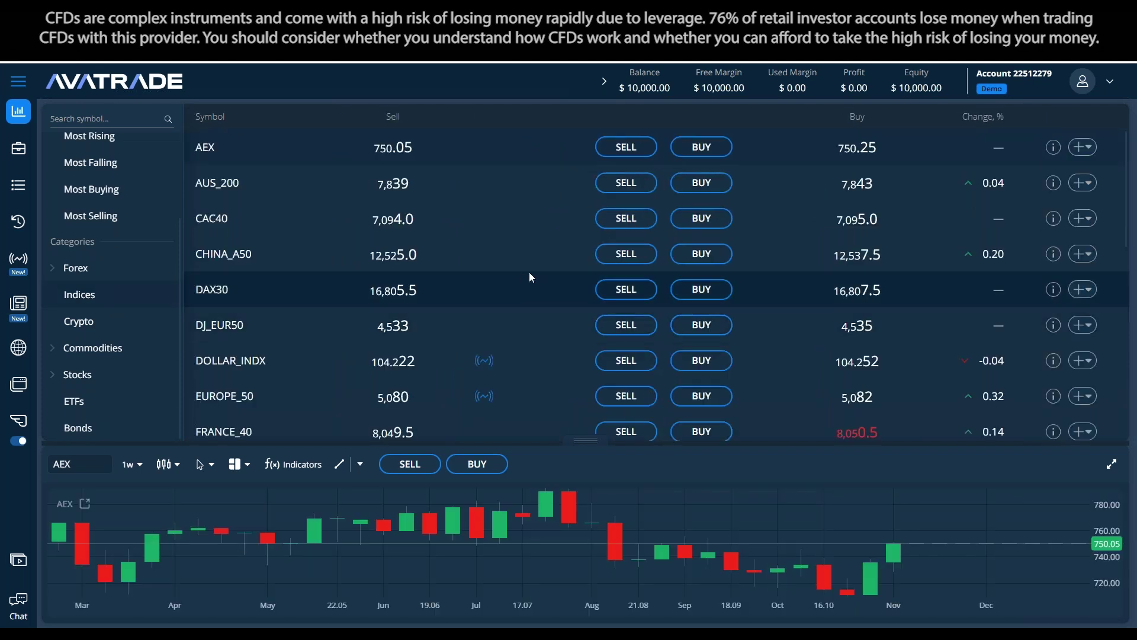
pyautogui.scroll(-5, 525, 229)
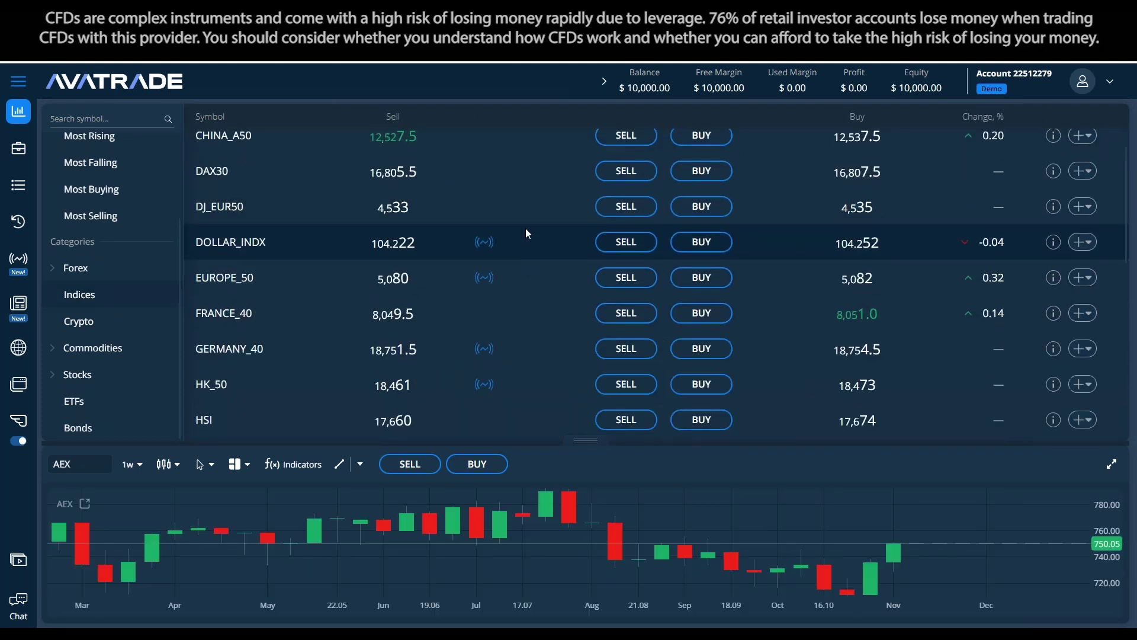
pyautogui.scroll(-3, 525, 229)
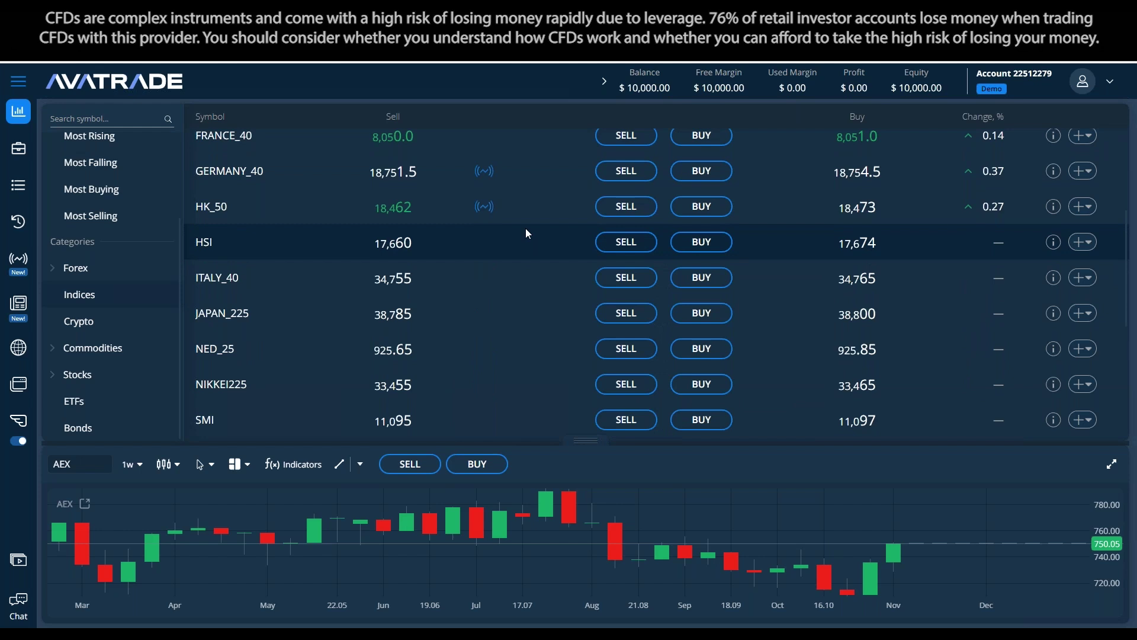
pyautogui.scroll(-5, 526, 229)
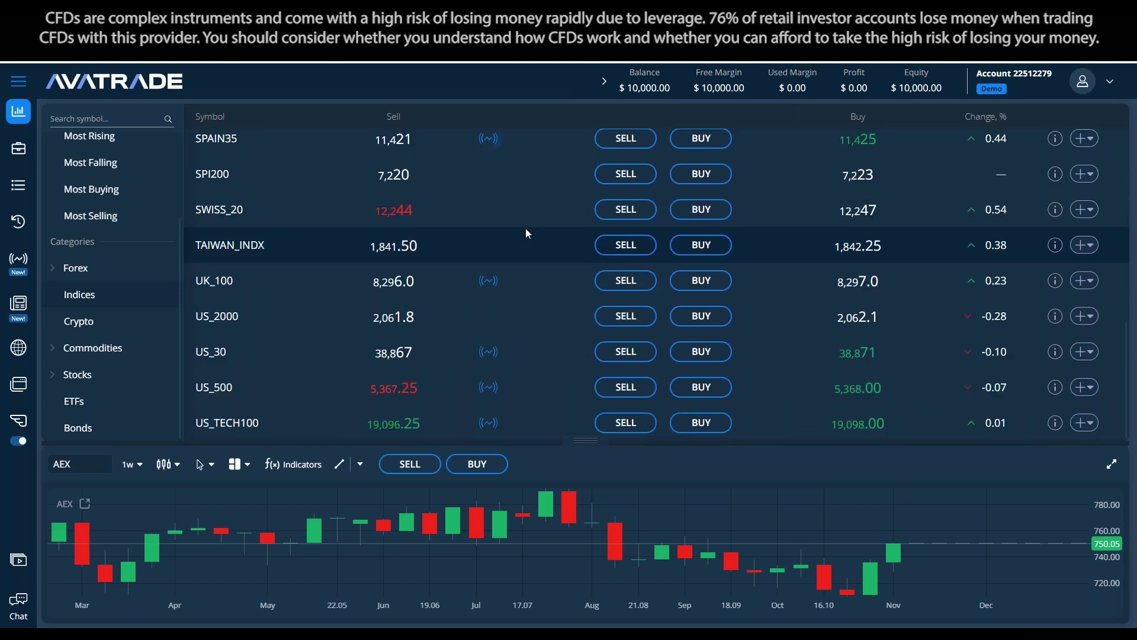
pyautogui.click(1112, 464)
pyautogui.click(65, 127)
# Replace the AEX symbol with US_TECH100 by searching 'nasda'
pyautogui.click(88, 128)
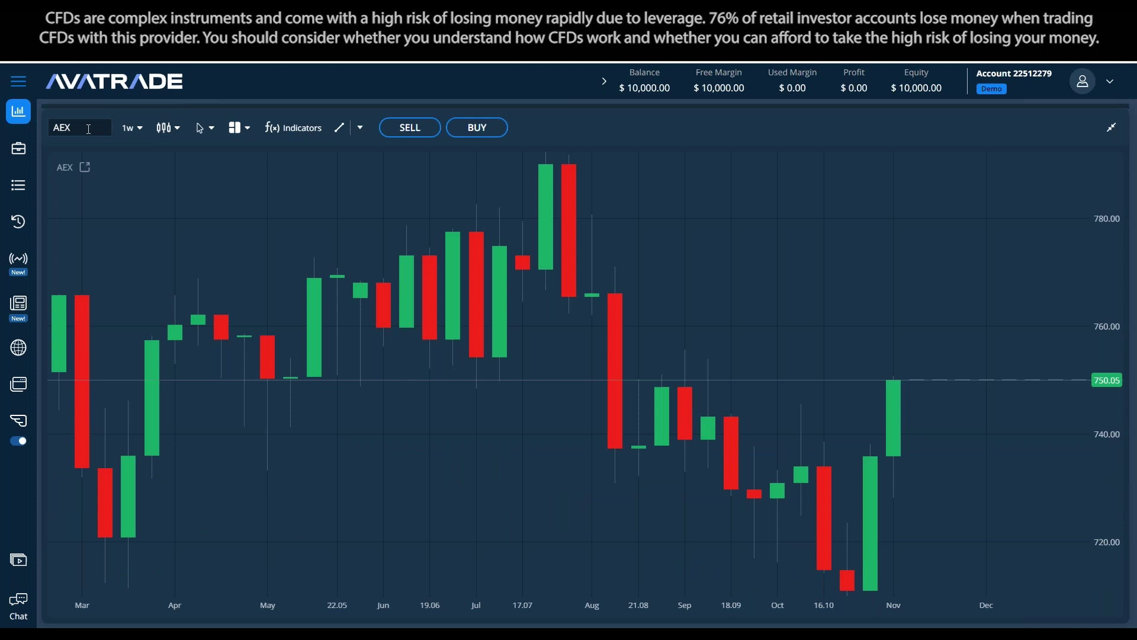
pyautogui.hotkey('ctrl', 'a')
pyautogui.write('nasda')
pyautogui.click(123, 185)
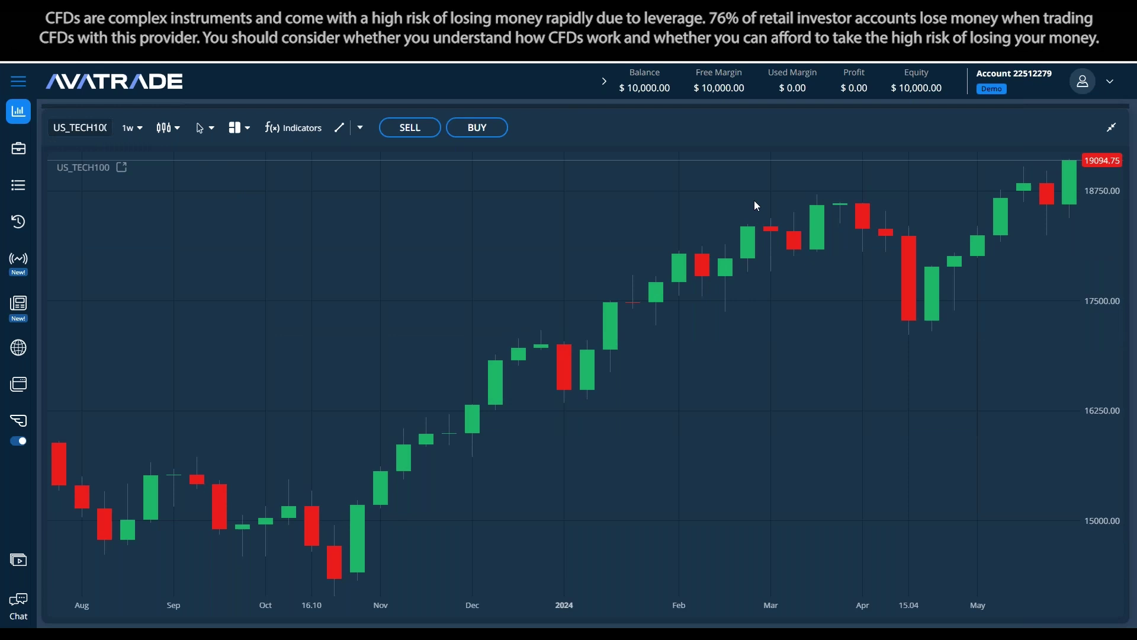
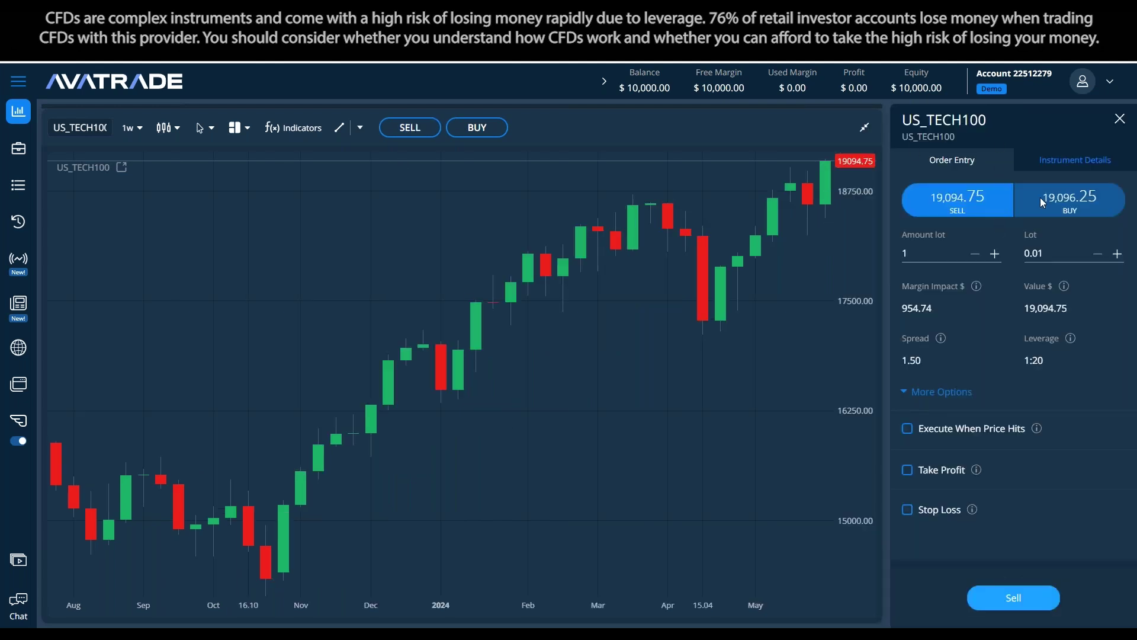
# Switch the US_TECH100 ticket to buy, check the 1.00-lot margin, then reset the lot to 0.01
pyautogui.click(1048, 207)
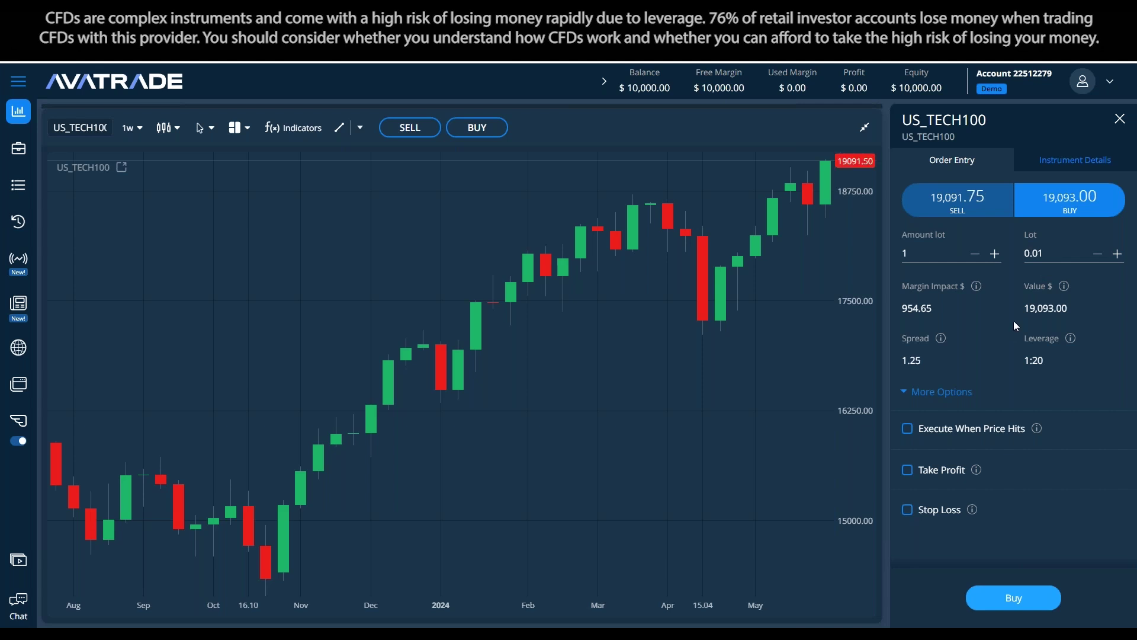
pyautogui.click(1051, 254)
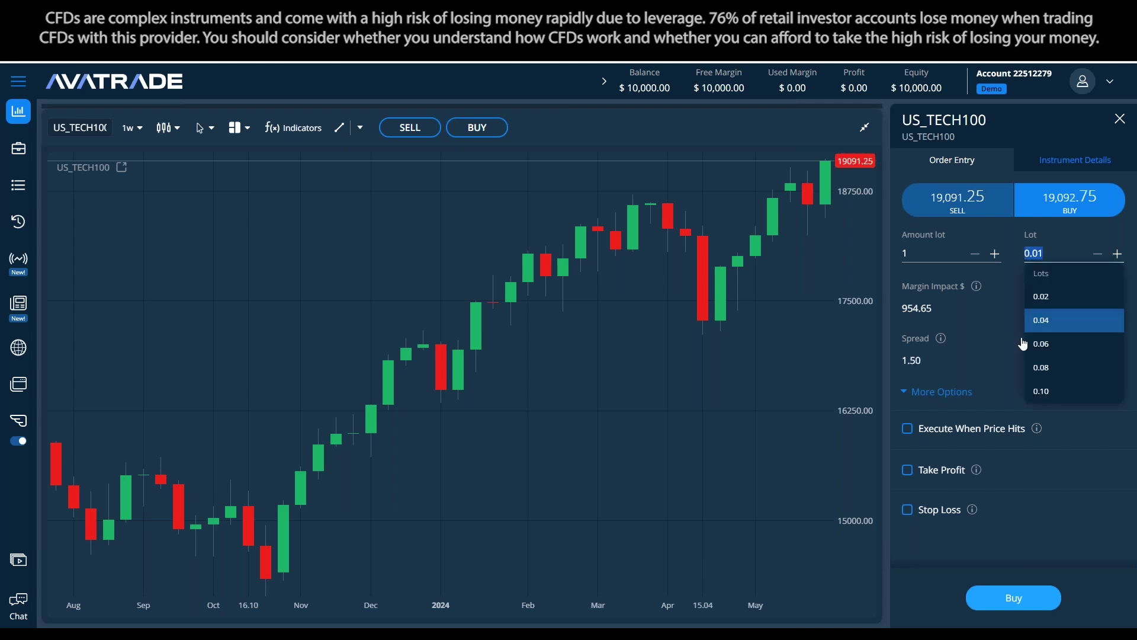
pyautogui.click(1066, 319)
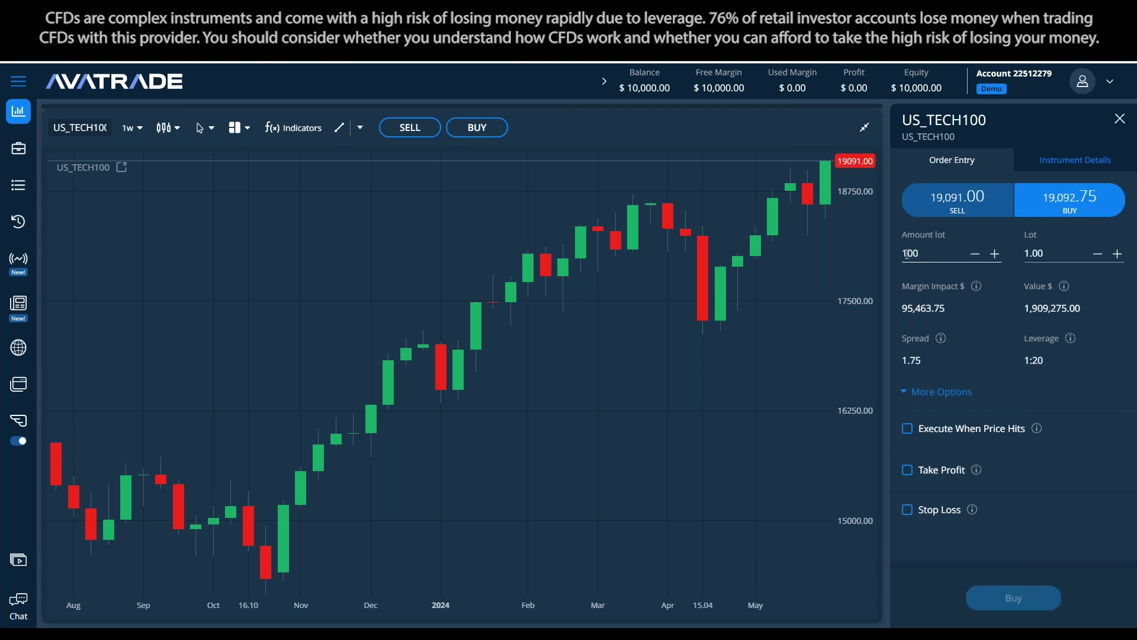
pyautogui.press('BackSpace')
pyautogui.press('BackSpace')
pyautogui.press('BackSpace')
pyautogui.press('BackSpace')
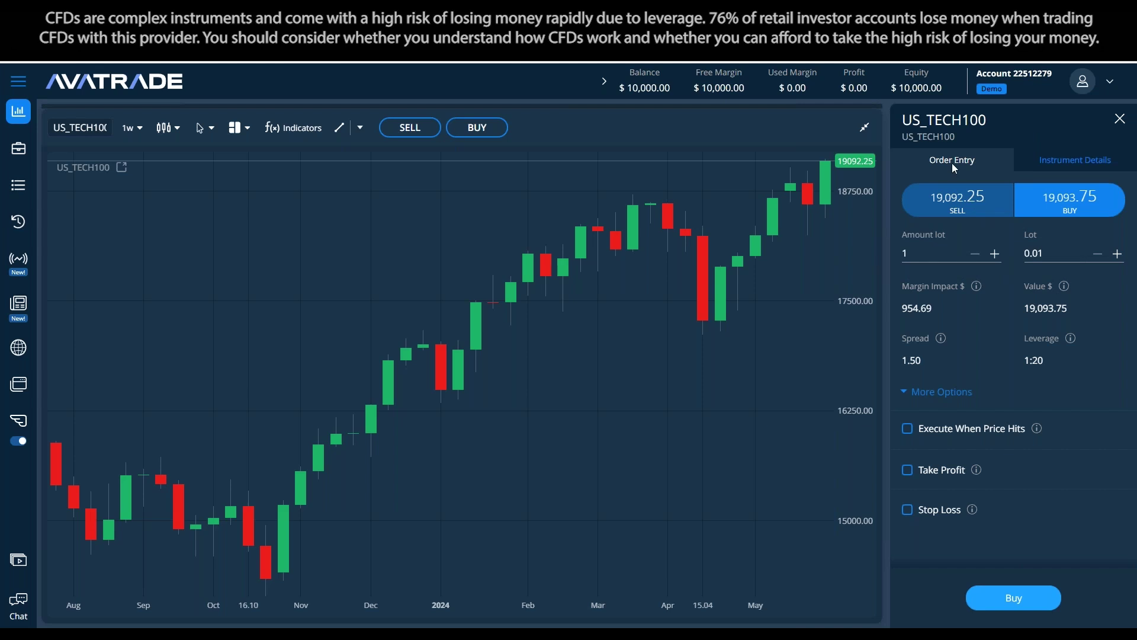
pyautogui.click(1068, 165)
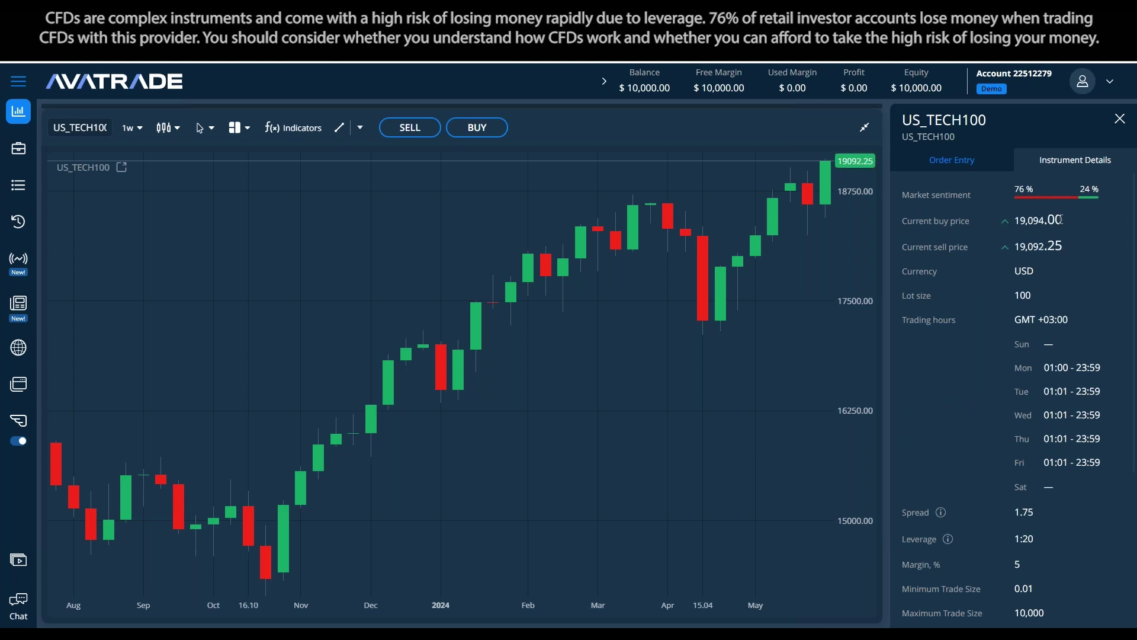
pyautogui.scroll(-1, 1049, 473)
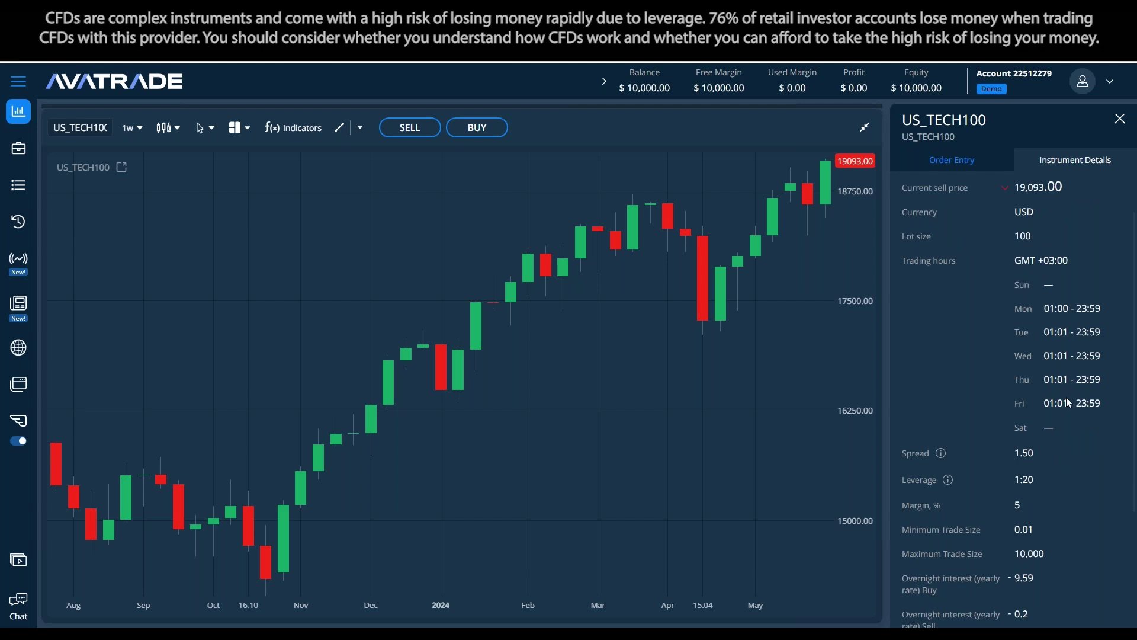
pyautogui.scroll(1, 1052, 262)
pyautogui.moveTo(1048, 295); pyautogui.dragTo(1014, 295)
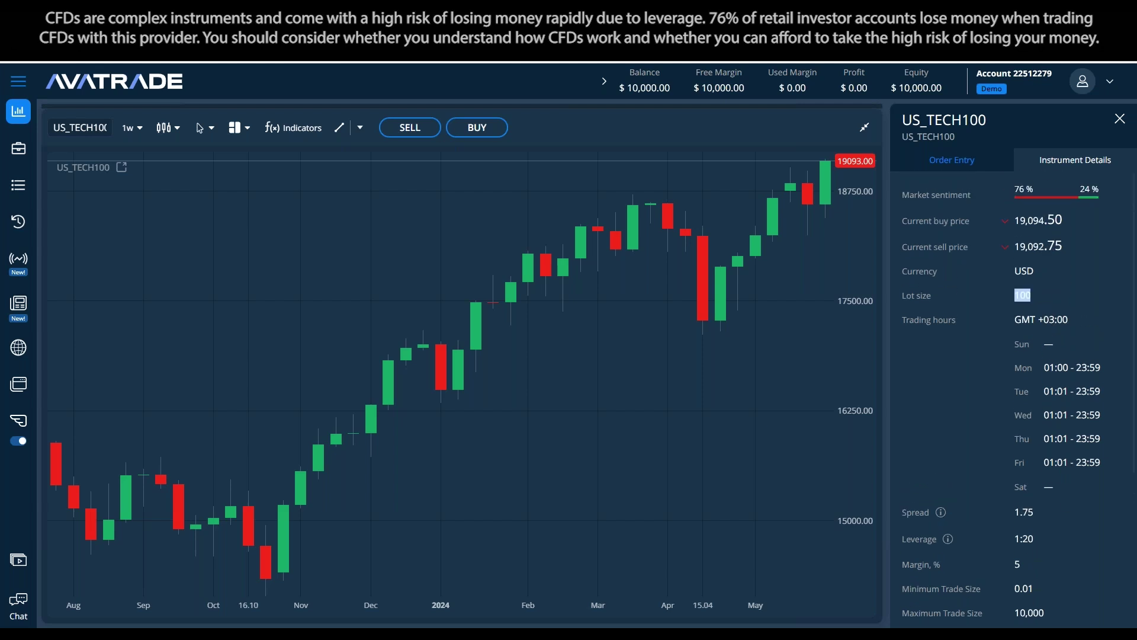
pyautogui.click(1027, 313)
pyautogui.click(955, 159)
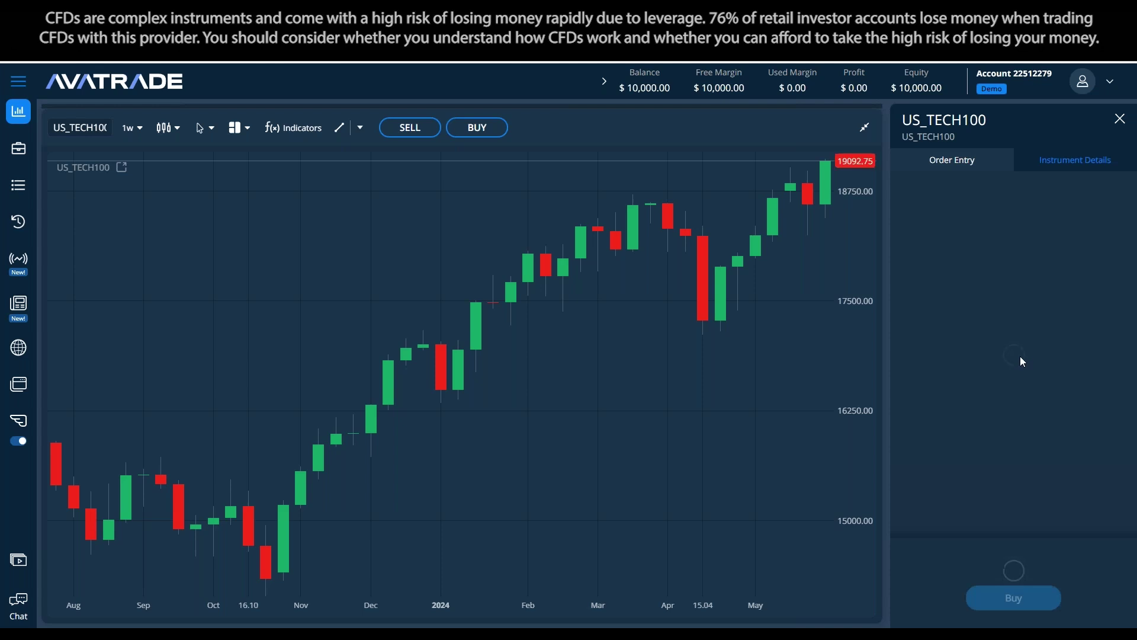
# Set the buy ticket to 1 lot and enable Take Profit and Stop Loss
pyautogui.click(1064, 255)
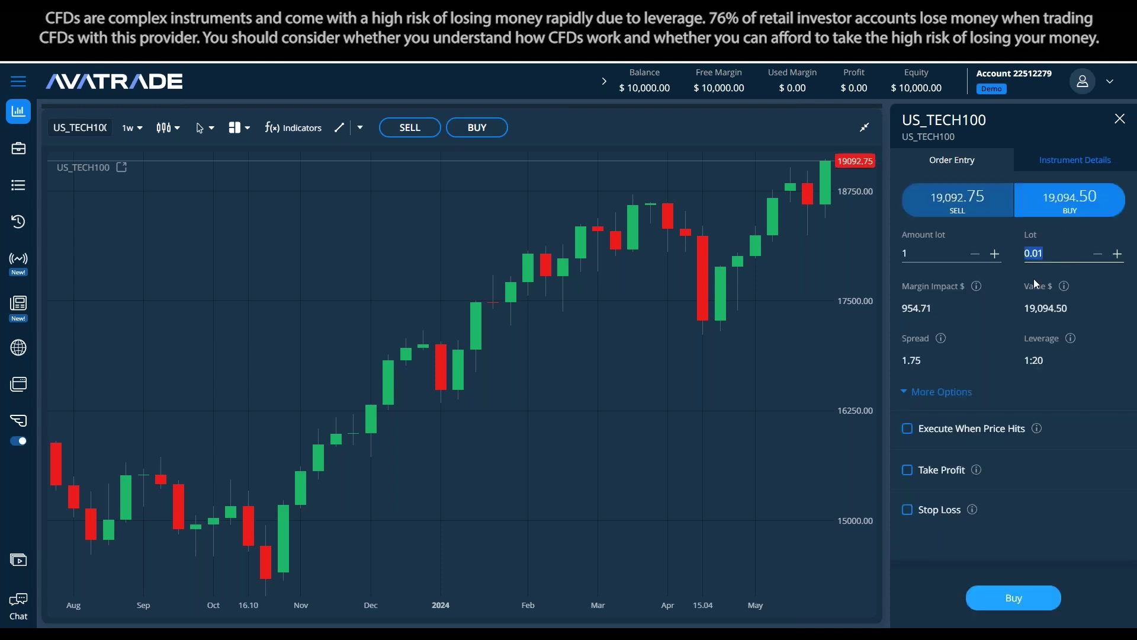
pyautogui.write('1')
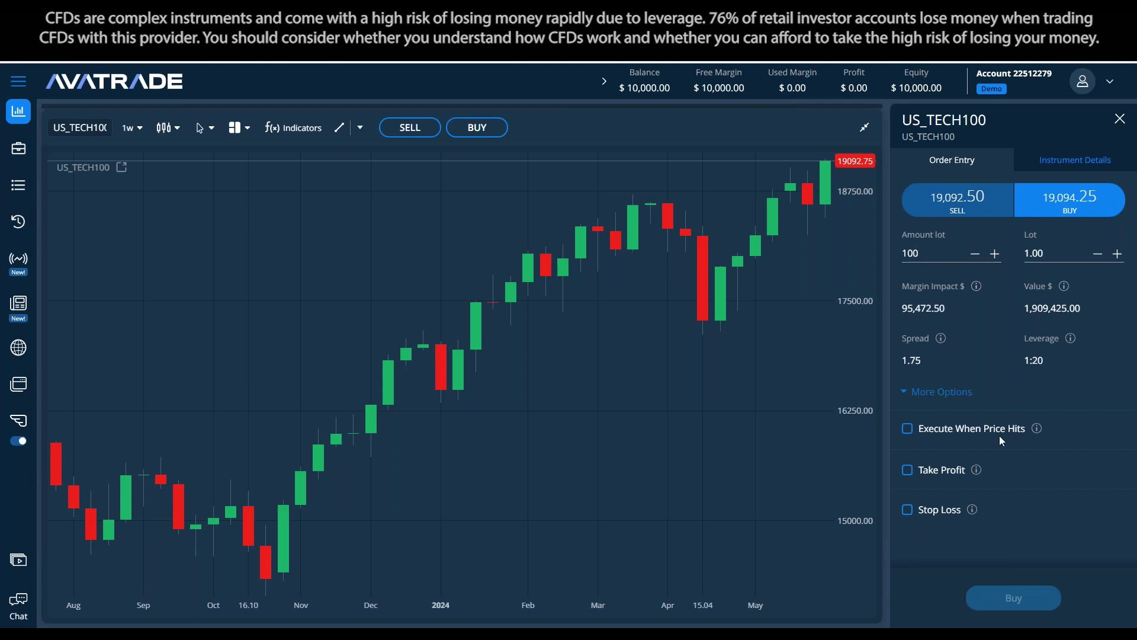
pyautogui.click(908, 470)
pyautogui.scroll(-1, 942, 456)
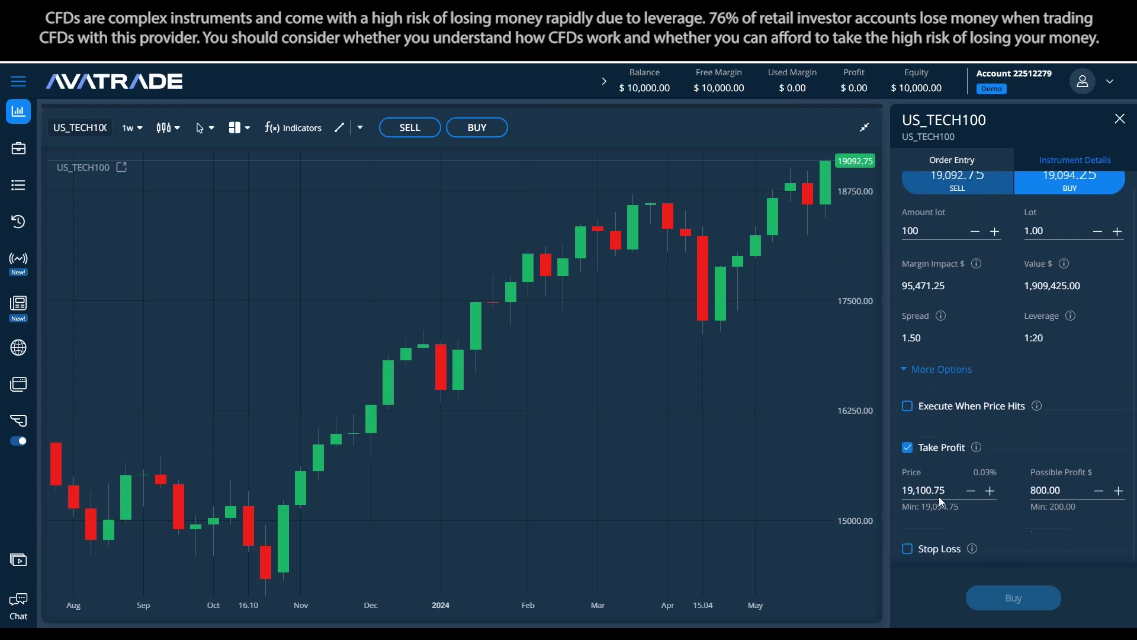
pyautogui.click(908, 547)
# Edit the take profit price to 19,101.50, then to 19,092.50
pyautogui.click(933, 490)
pyautogui.press('BackSpace')
pyautogui.write('1')
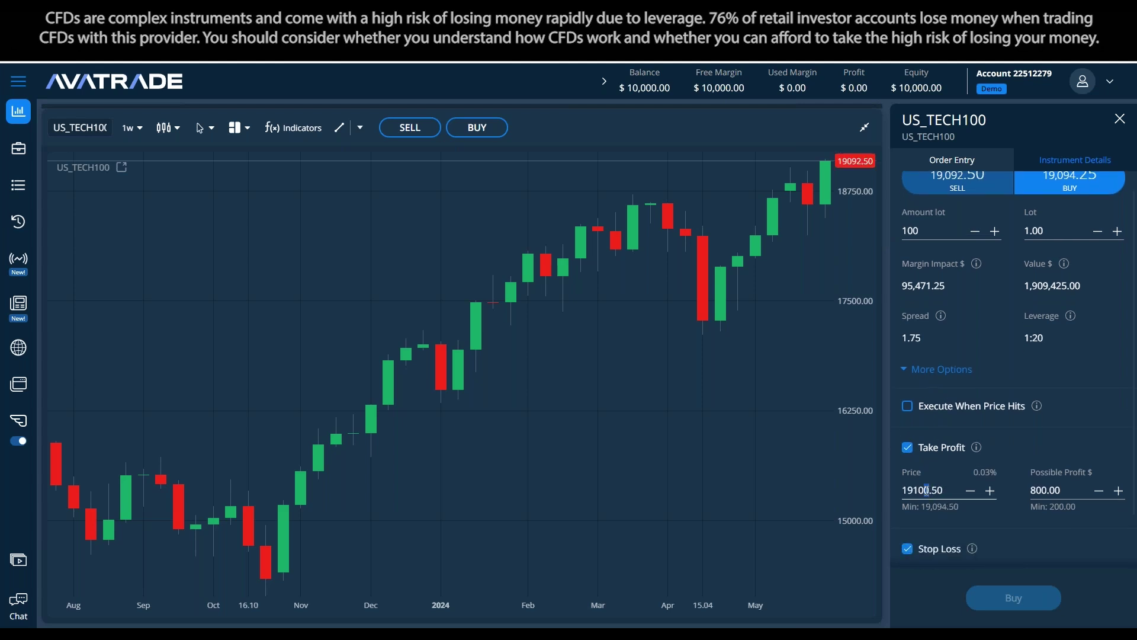
pyautogui.click(1099, 415)
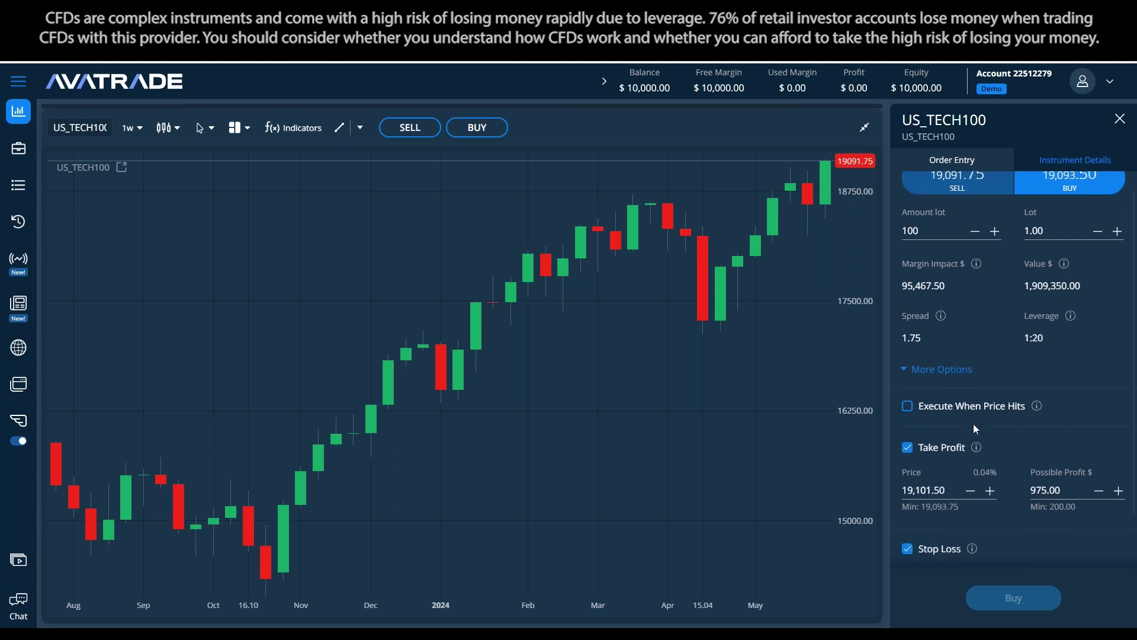
pyautogui.scroll(-2, 972, 424)
pyautogui.click(919, 532)
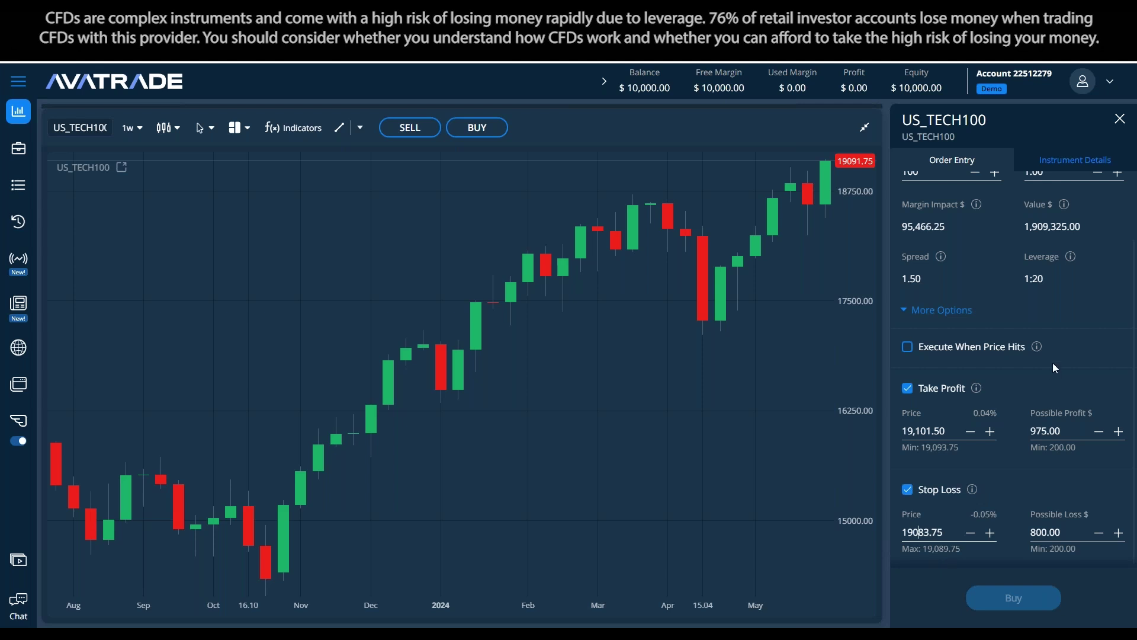
pyautogui.scroll(2, 1029, 387)
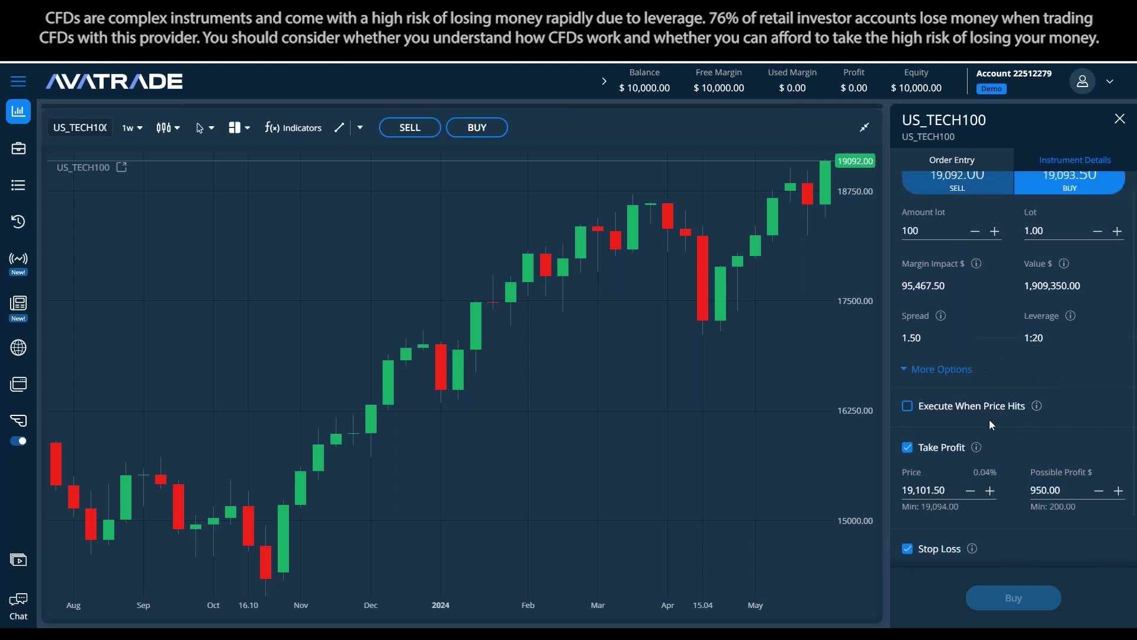
pyautogui.moveTo(945, 490); pyautogui.dragTo(789, 489)
pyautogui.write('19,092')
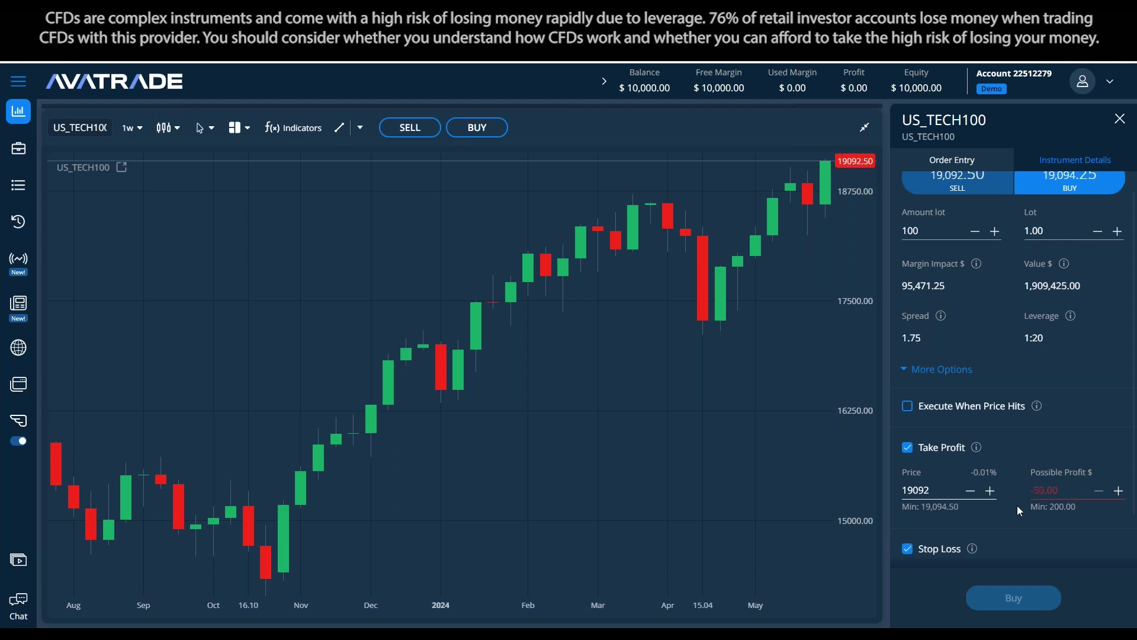
pyautogui.write('.5')
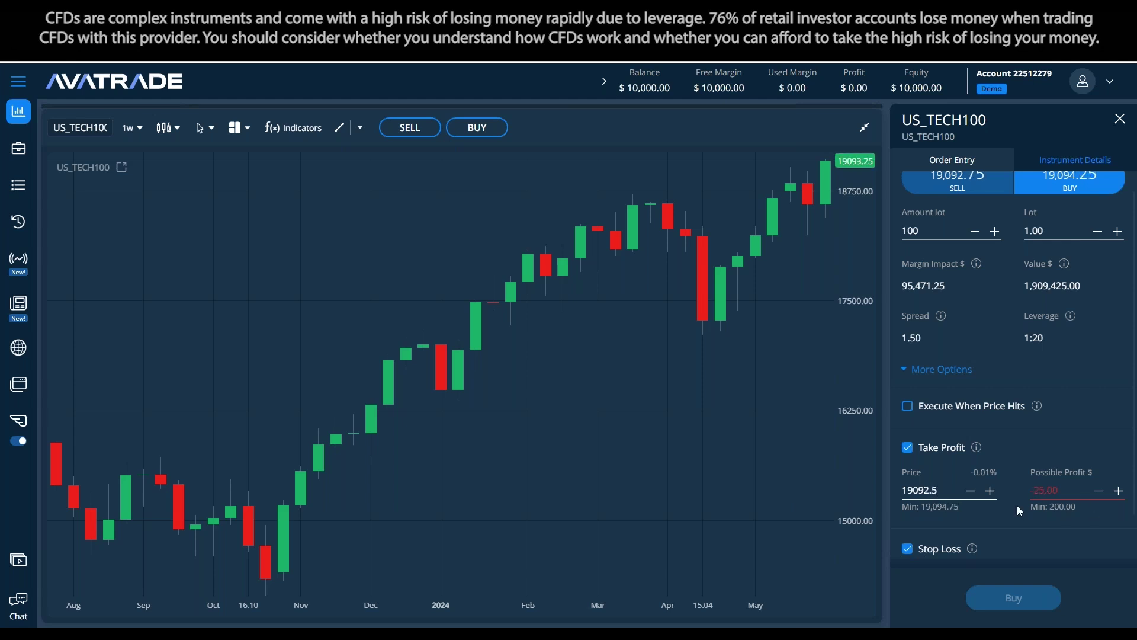
pyautogui.click(1090, 390)
# Change the take profit price to 19,112.50
pyautogui.click(925, 489)
pyautogui.moveTo(915, 490); pyautogui.dragTo(928, 489)
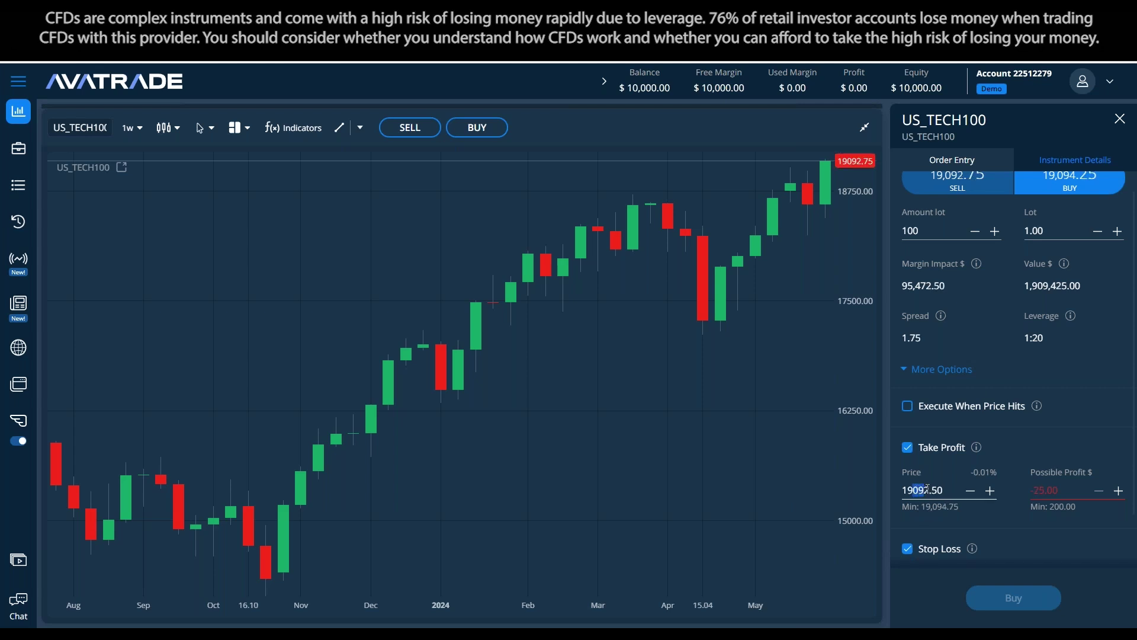
pyautogui.write('10')
pyautogui.write('2')
pyautogui.write('1')
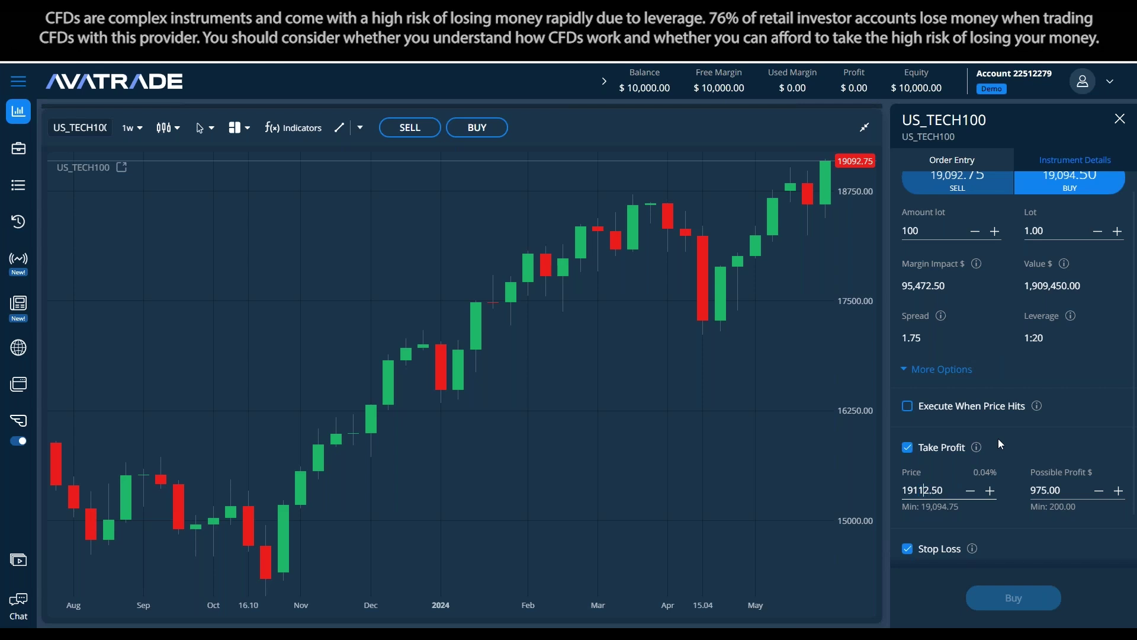
pyautogui.click(1053, 414)
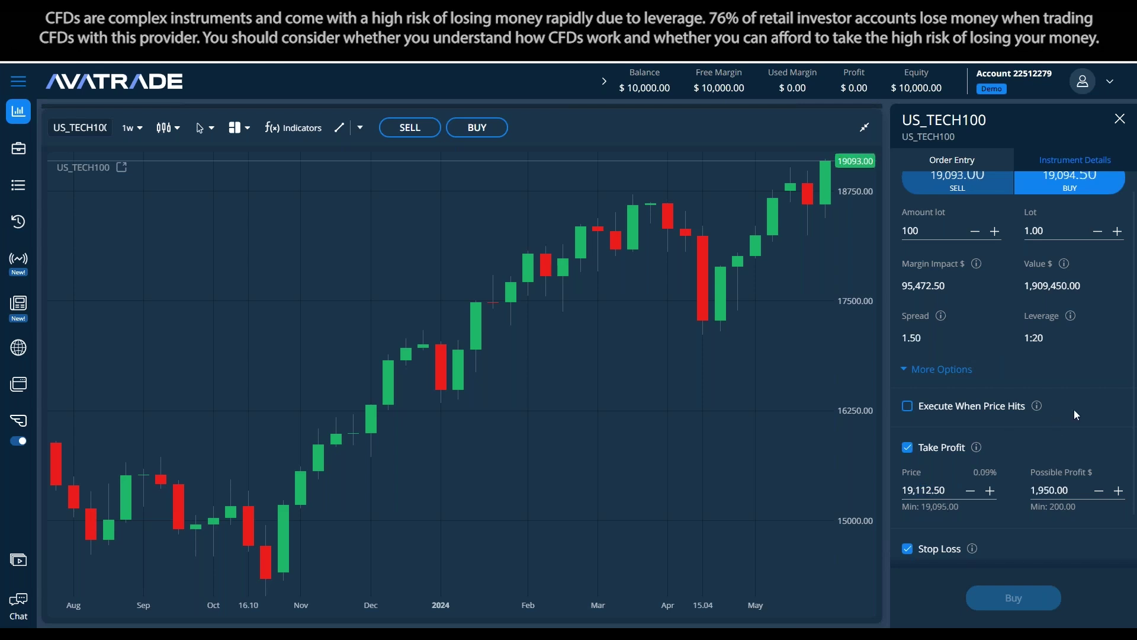
# Clear the take profit price and enter 19,092 instead
pyautogui.scroll(1, 1077, 403)
pyautogui.scroll(-3, 988, 417)
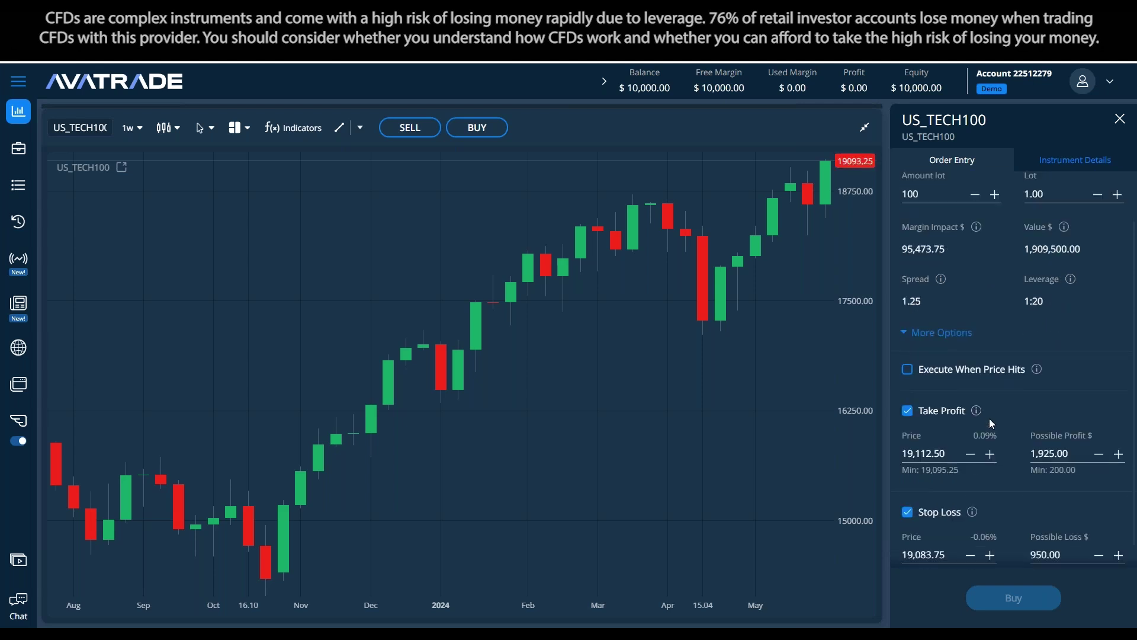
pyautogui.moveTo(958, 453); pyautogui.dragTo(861, 457)
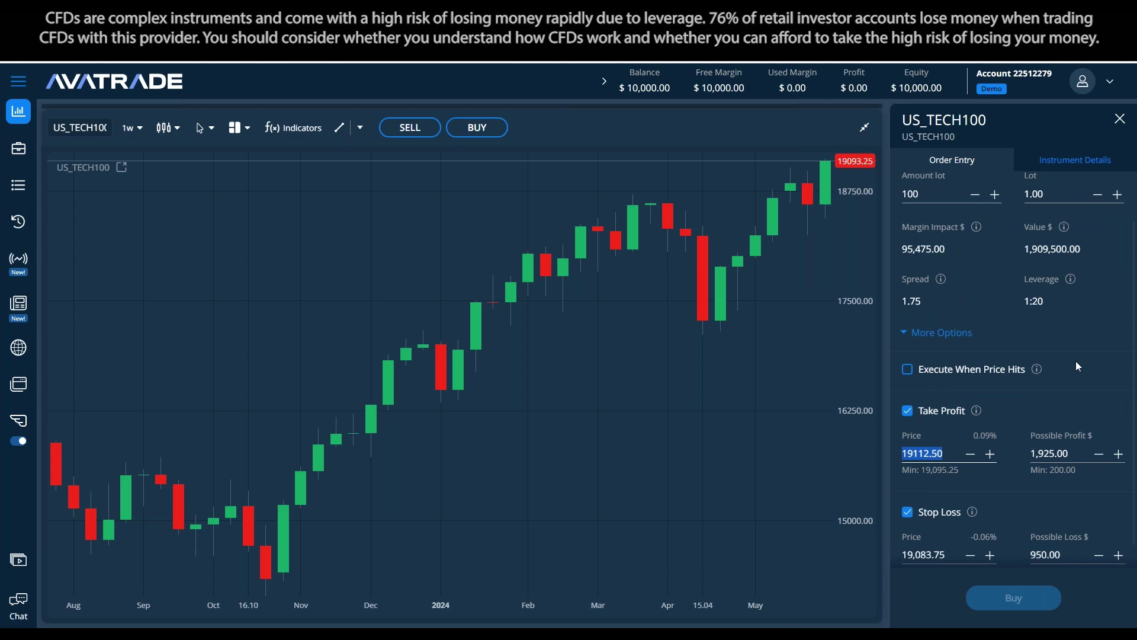
pyautogui.press('BackSpace')
pyautogui.scroll(1, 1001, 421)
pyautogui.scroll(-1, 991, 449)
pyautogui.click(928, 453)
pyautogui.write('19092')
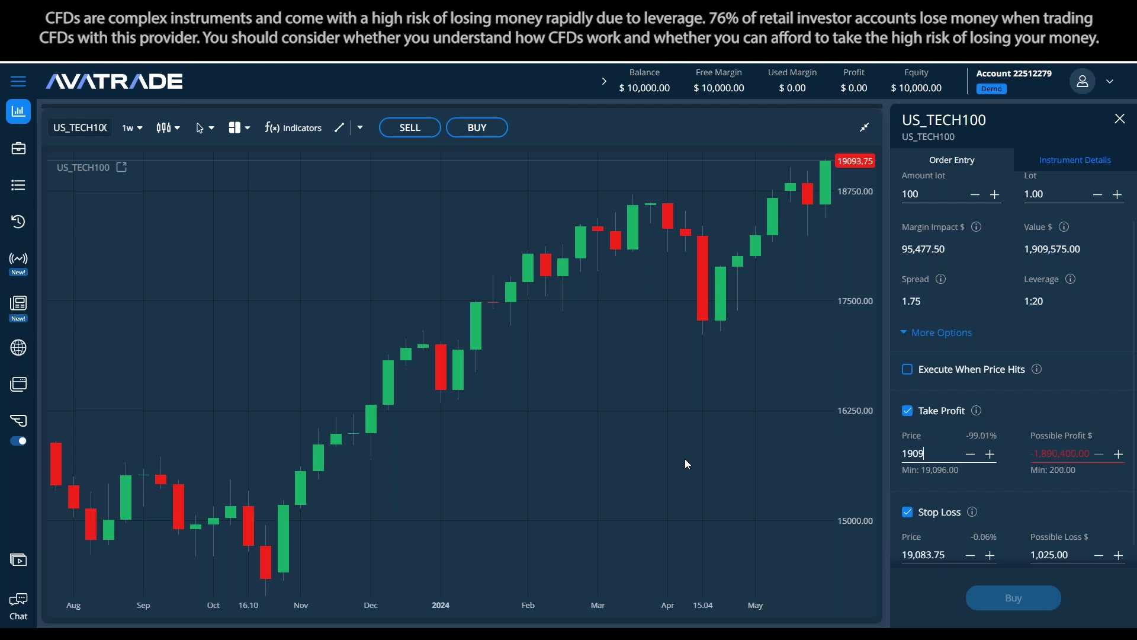
pyautogui.click(1058, 385)
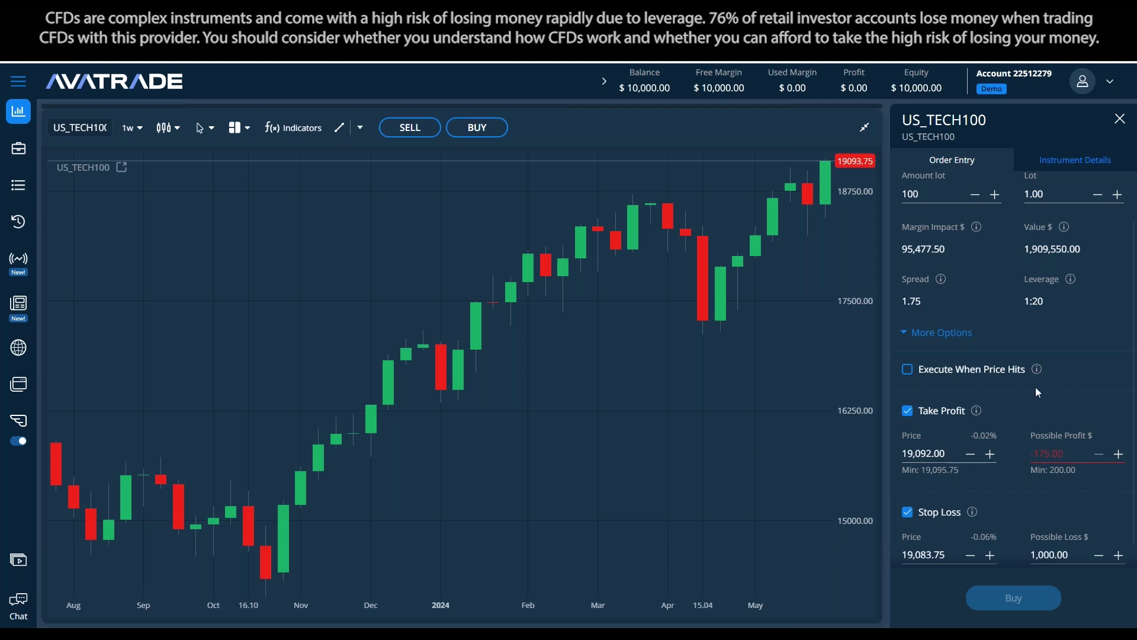
pyautogui.scroll(1, 1035, 386)
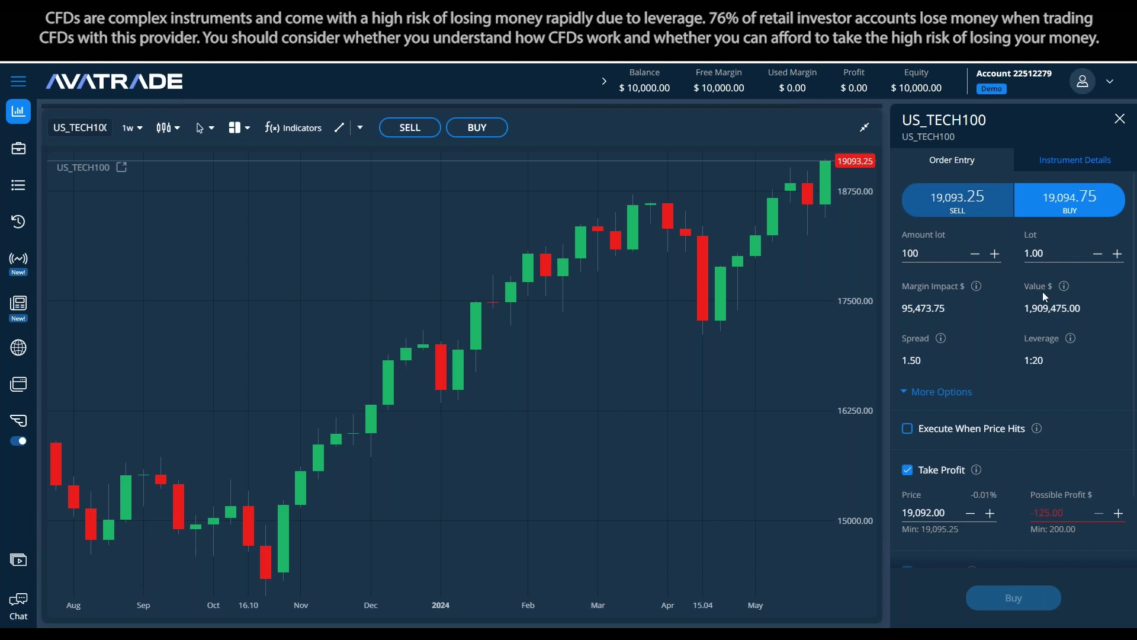
# Set the lot back to 0.01 and launch Calculator behind the platform
pyautogui.click(1044, 254)
pyautogui.write('0.01')
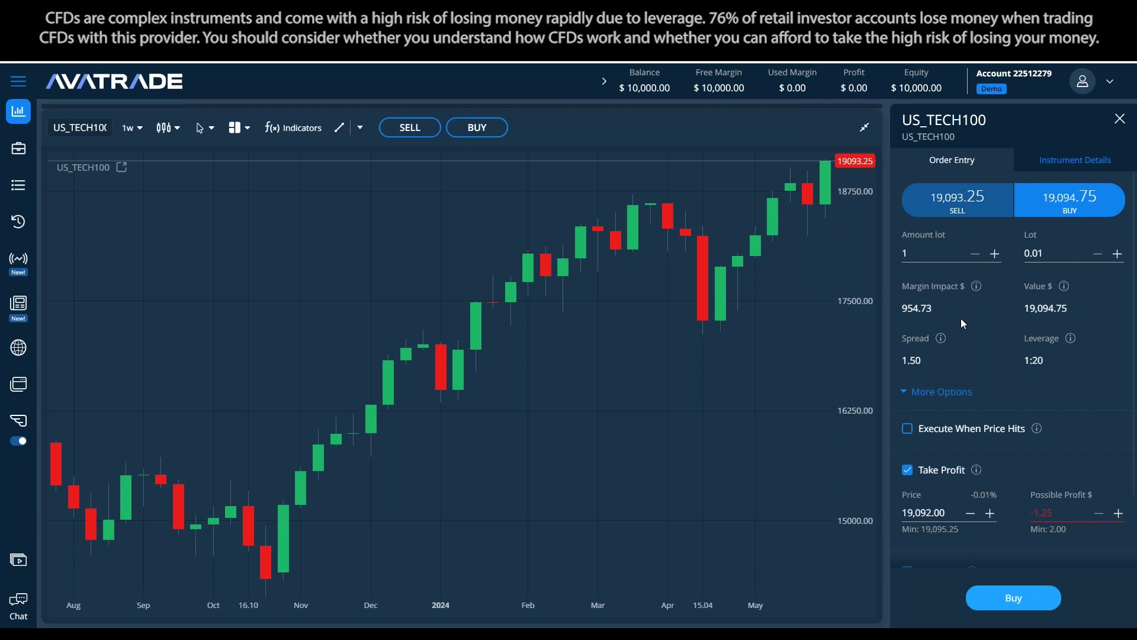
pyautogui.press('XF86Calculator')
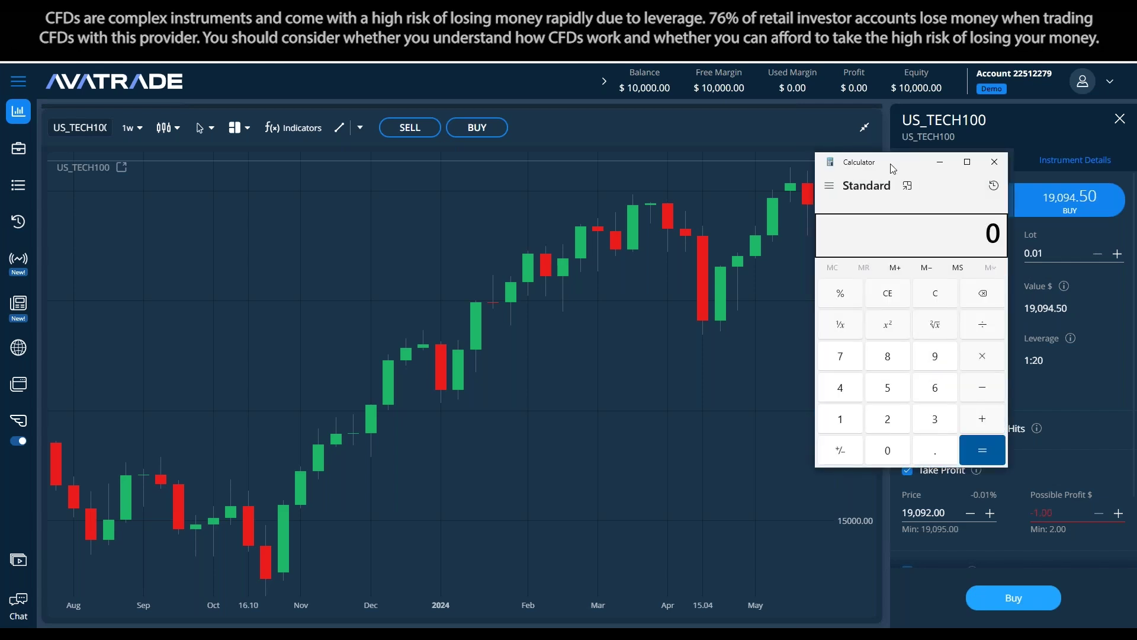
pyautogui.click(1048, 400)
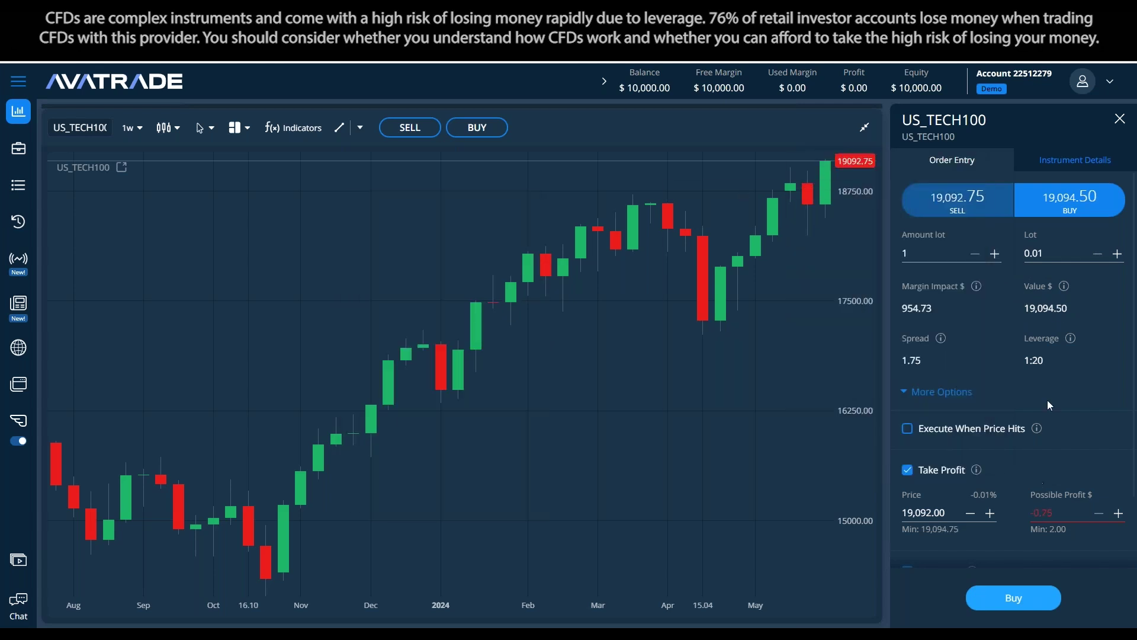
# Change the take profit price to 19,102.00 and bring the Nasdaq question note forward
pyautogui.click(923, 506)
pyautogui.moveTo(928, 512); pyautogui.dragTo(916, 508)
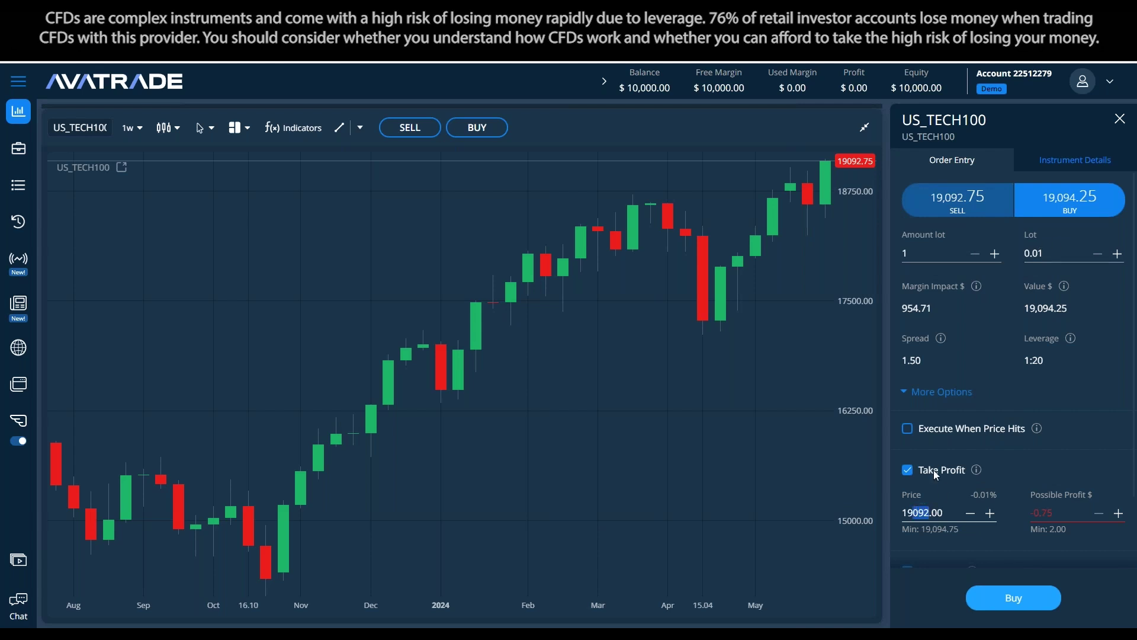
pyautogui.write('102')
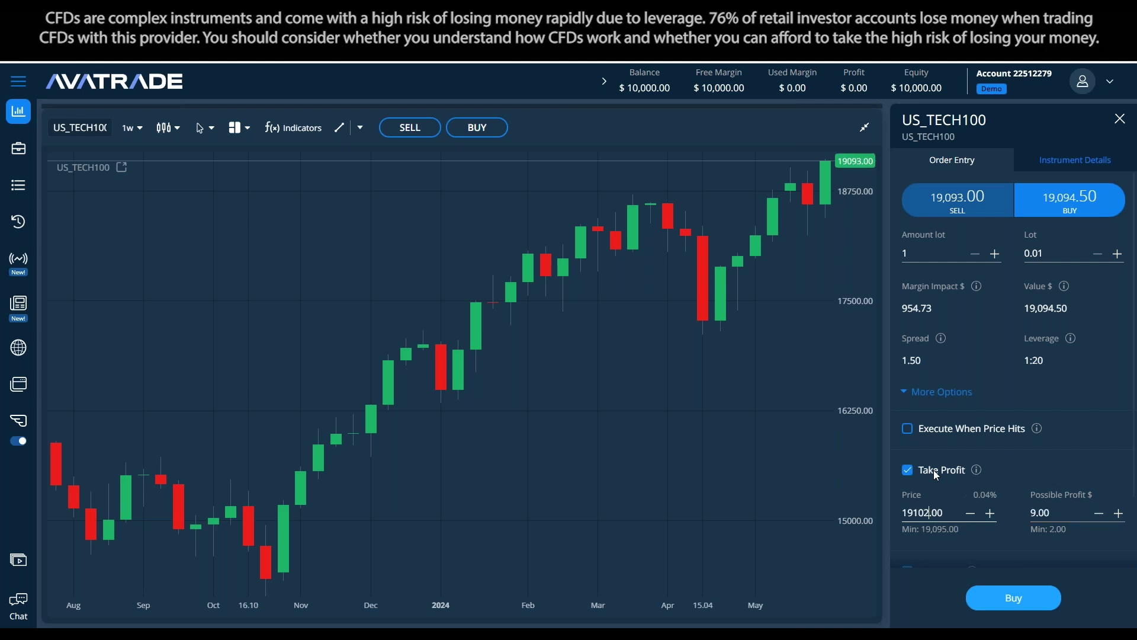
pyautogui.click(1080, 430)
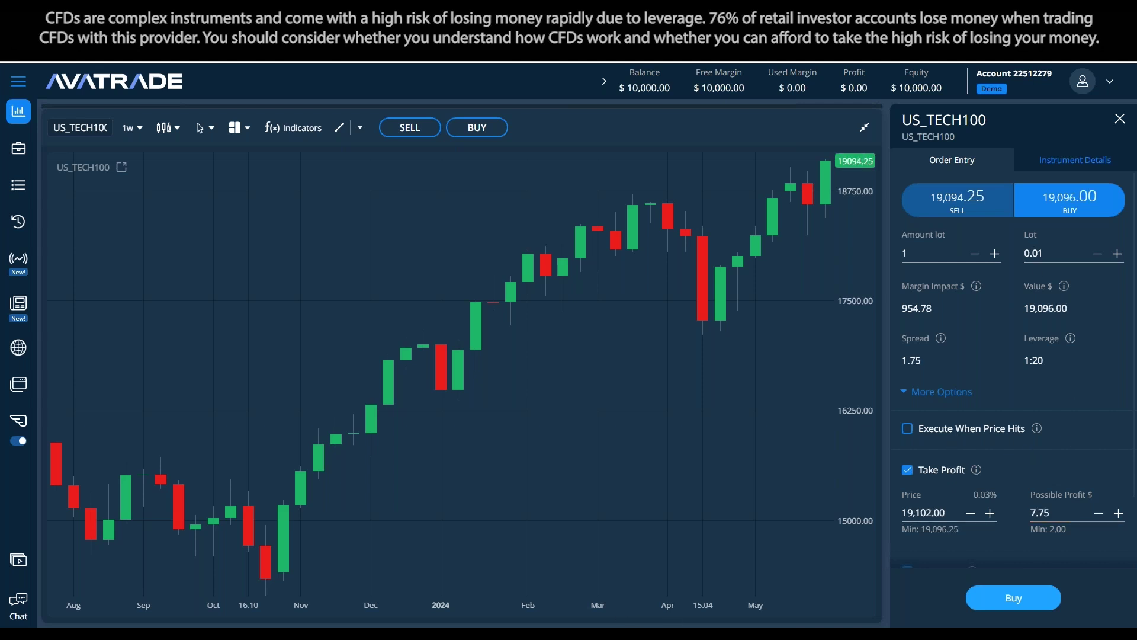
pyautogui.click(633, 620)
pyautogui.click(705, 294)
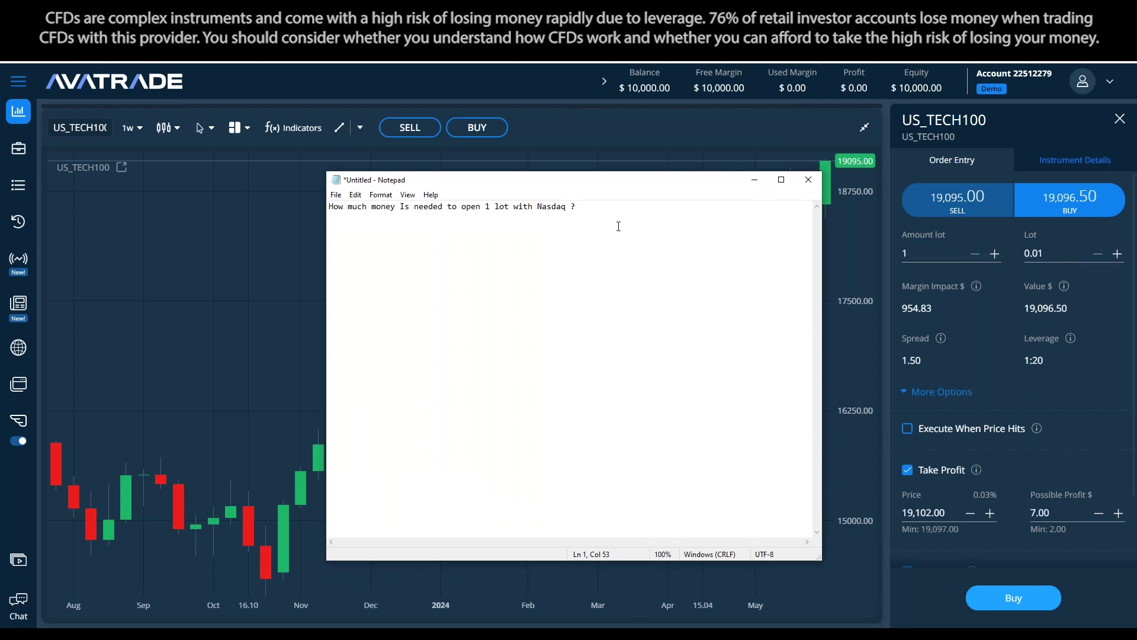
# Type 'Price per unit: 19096.5' and 'Quantities/Amount lot: 1 (0.01)' lines in the note
pyautogui.write('Price per unit:')
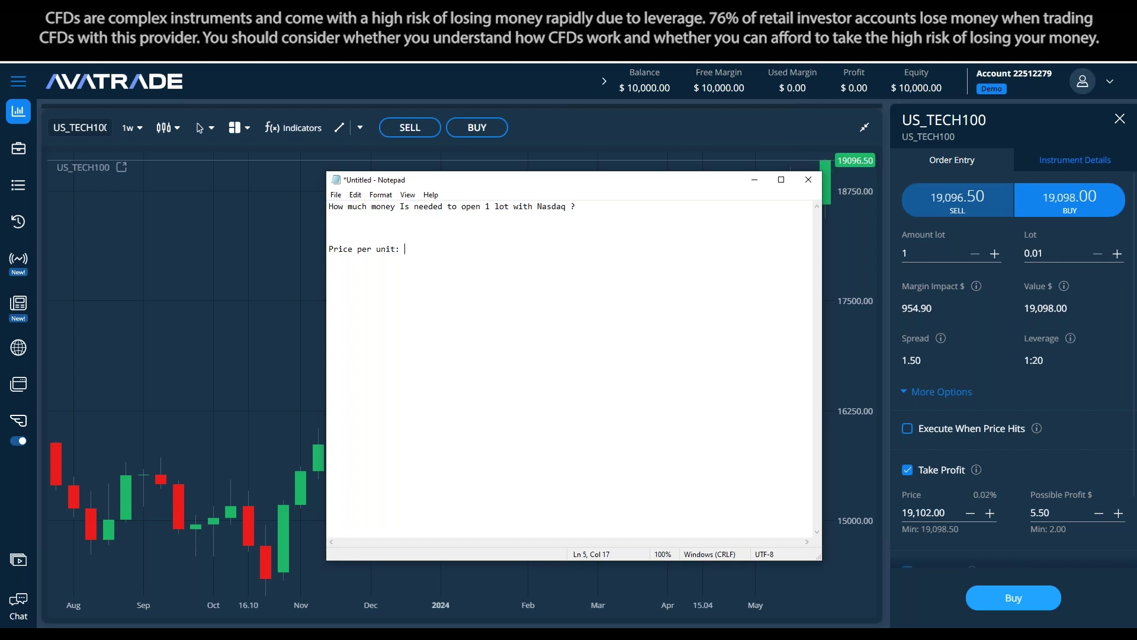
pyautogui.write('1909')
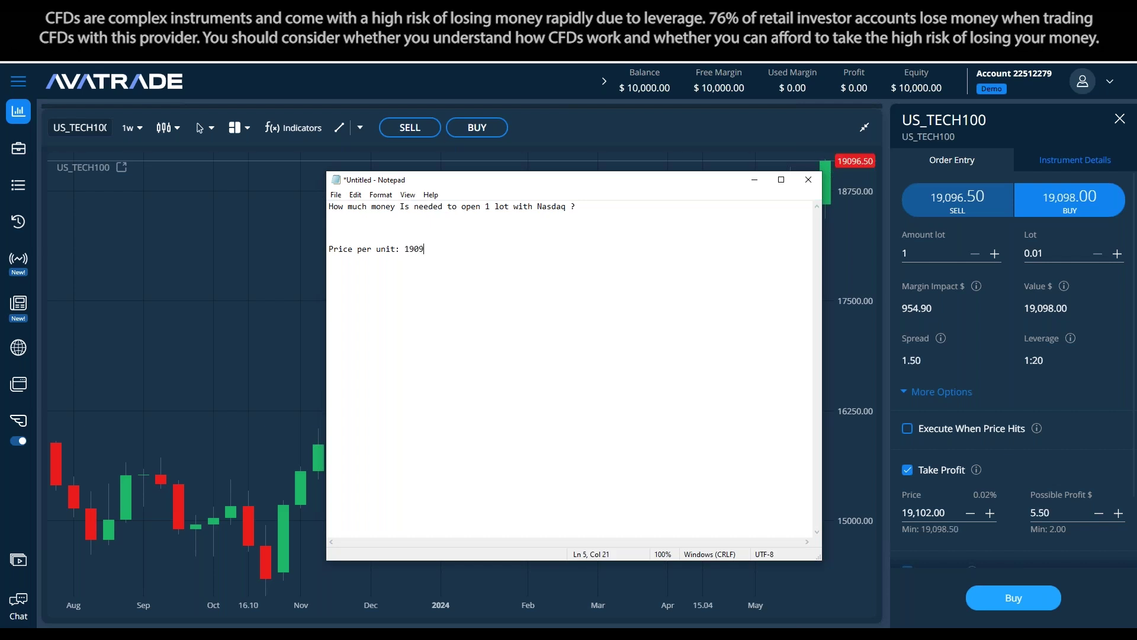
pyautogui.write('6.5')
pyautogui.press('Return')
pyautogui.write('Quantiti')
pyautogui.write('e')
pyautogui.press('BackSpace')
pyautogui.write('ties/Amount lot')
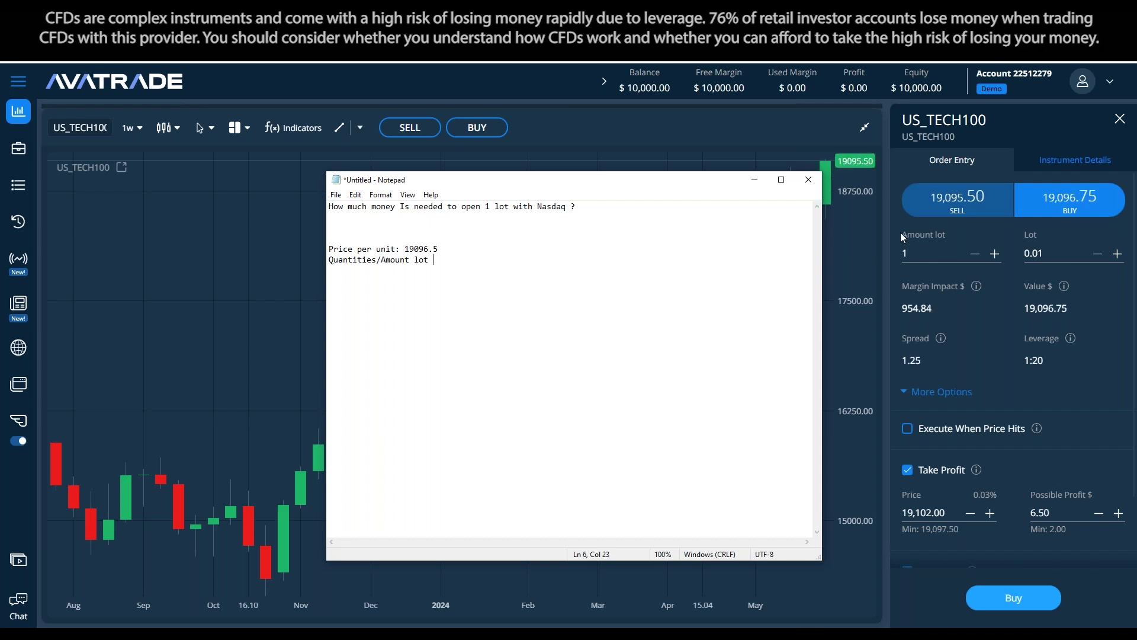
pyautogui.write(':"')
pyautogui.press('BackSpace')
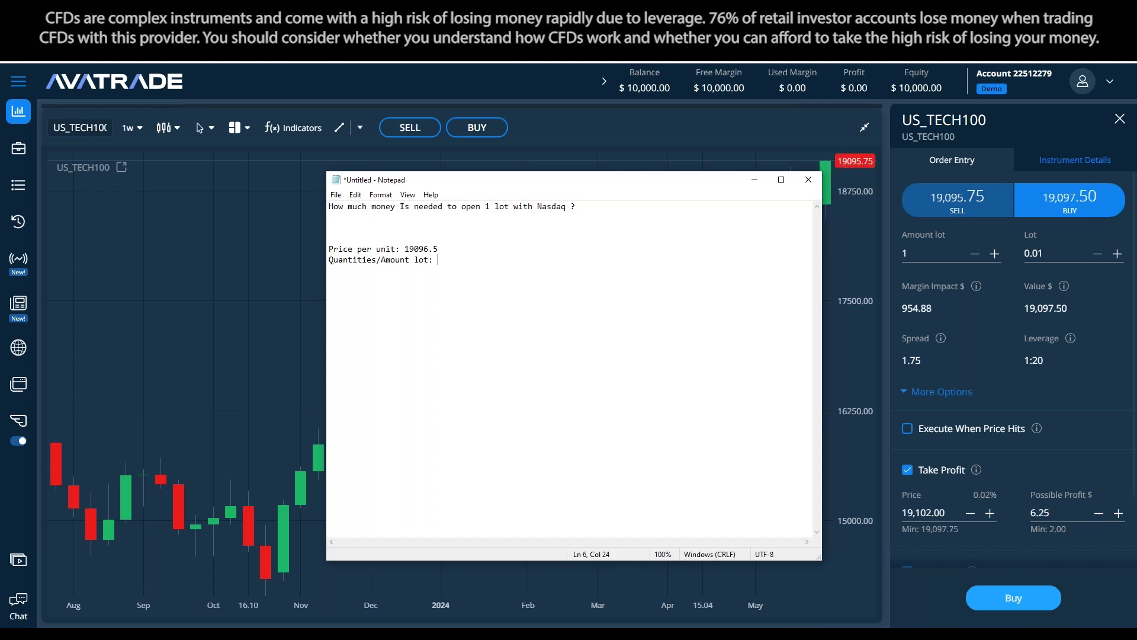
pyautogui.write('1 (0.01)')
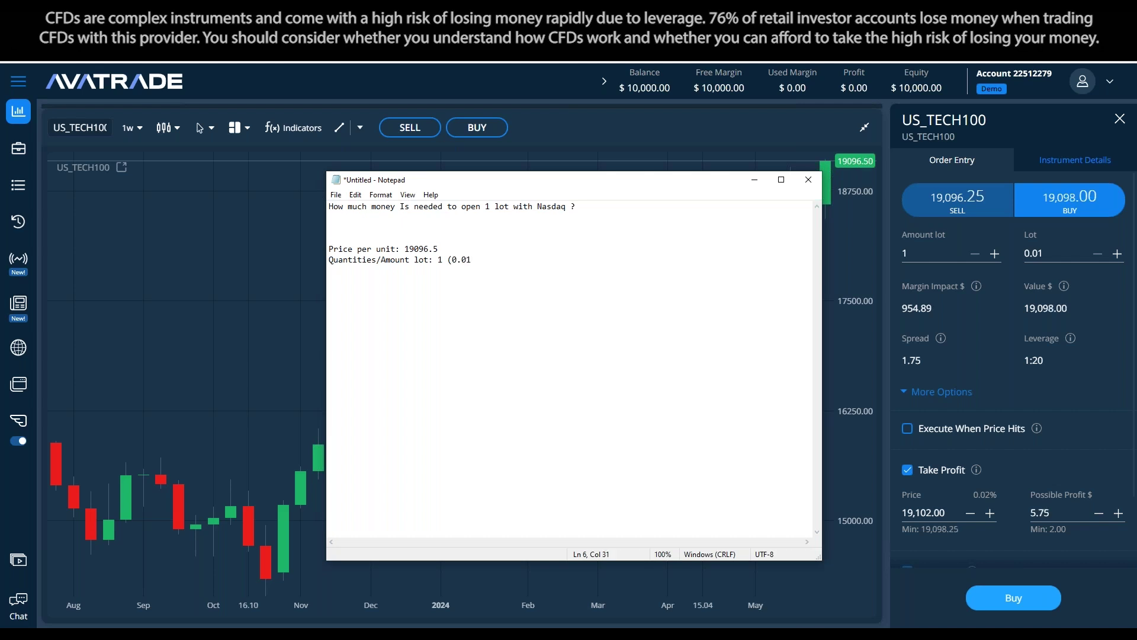
pyautogui.press('Return')
# Add 'Leverage: 1:20' and margin impact 954.9 lines, and open a calculator beside the notes
pyautogui.write('Leverage: 1')
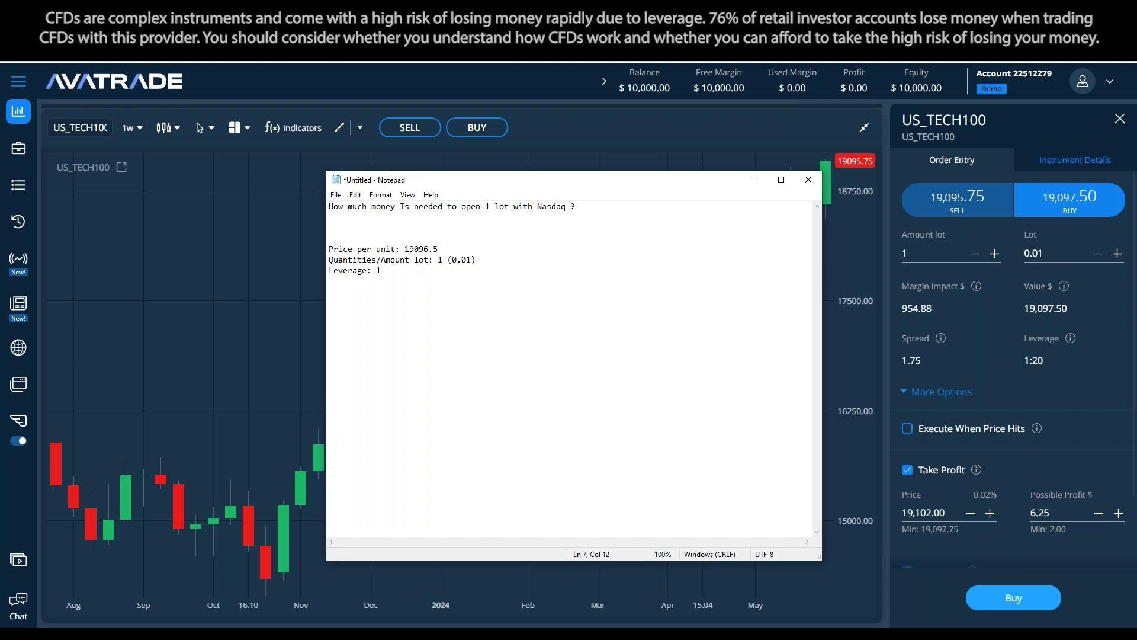
pyautogui.write(':20 (Multiplies by 20)')
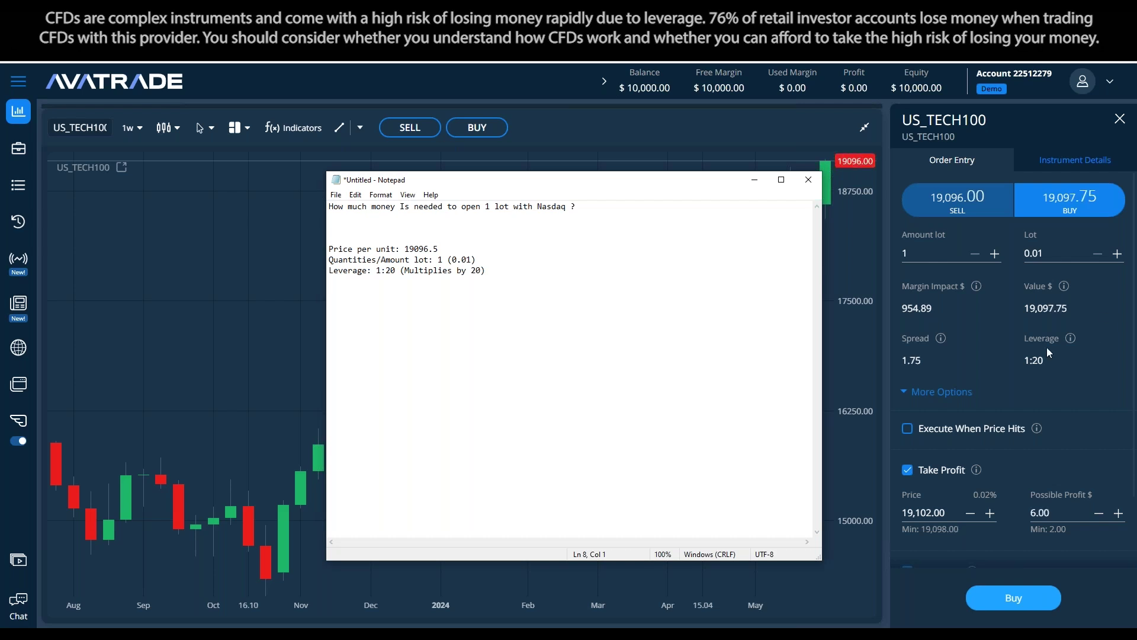
pyautogui.moveTo(978, 288)
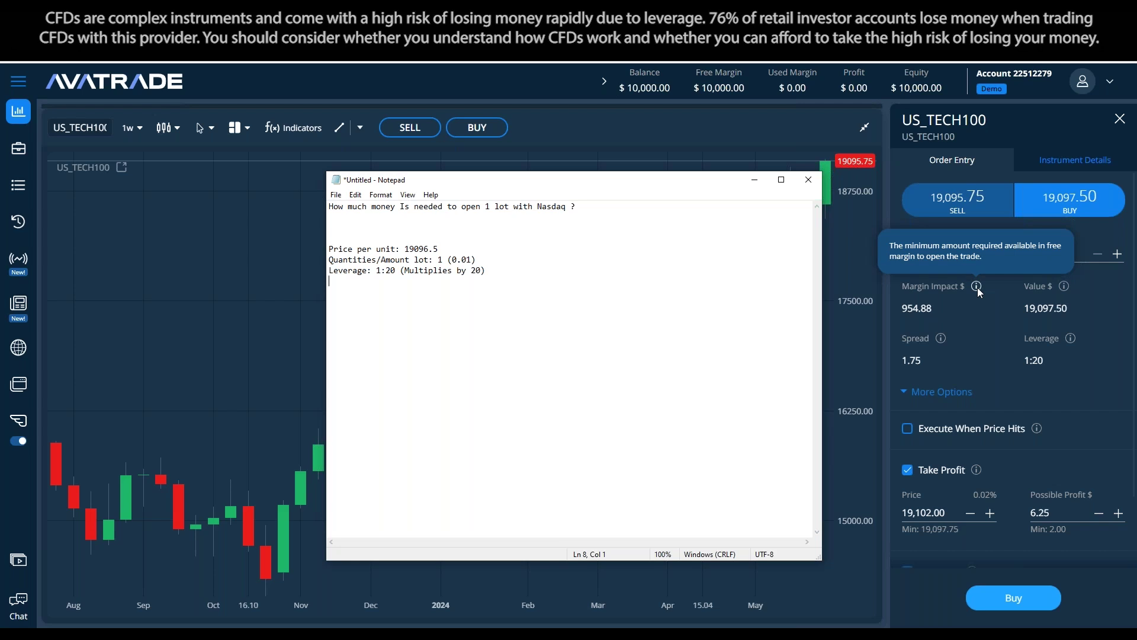
pyautogui.write('<arg')
pyautogui.write('Margi')
pyautogui.write('n Impact:')
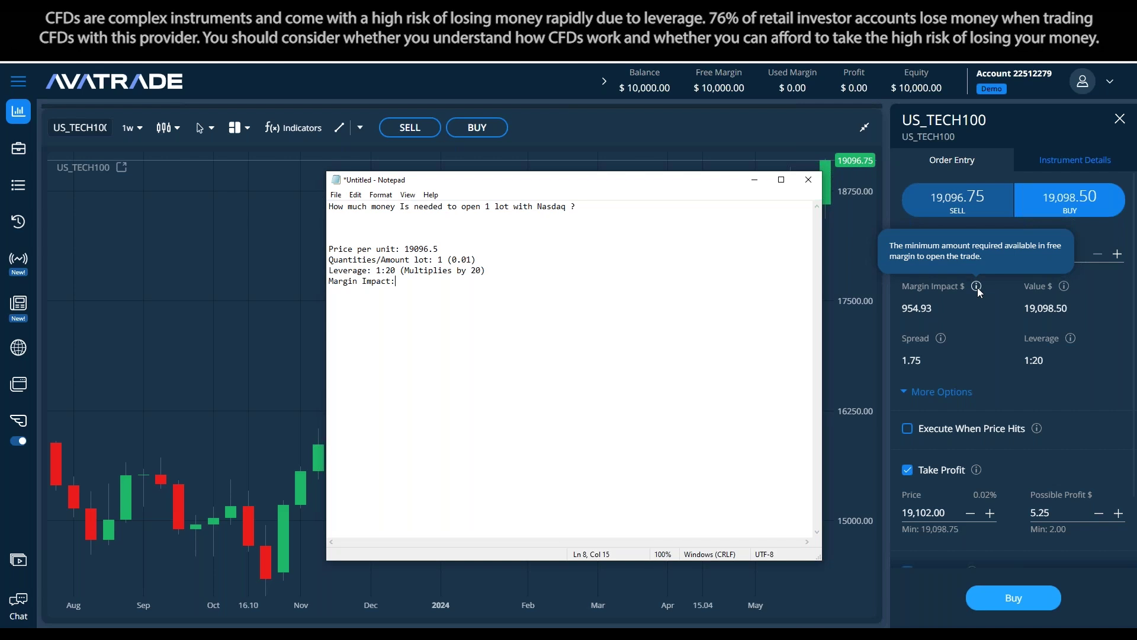
pyautogui.write(' 954.9')
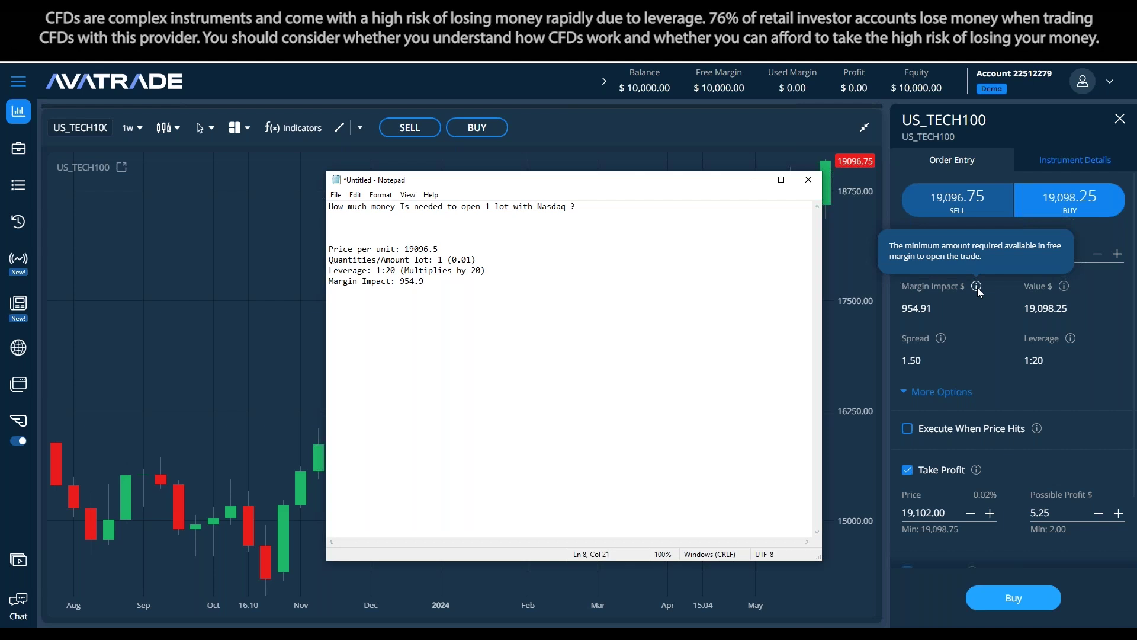
pyautogui.click(979, 292)
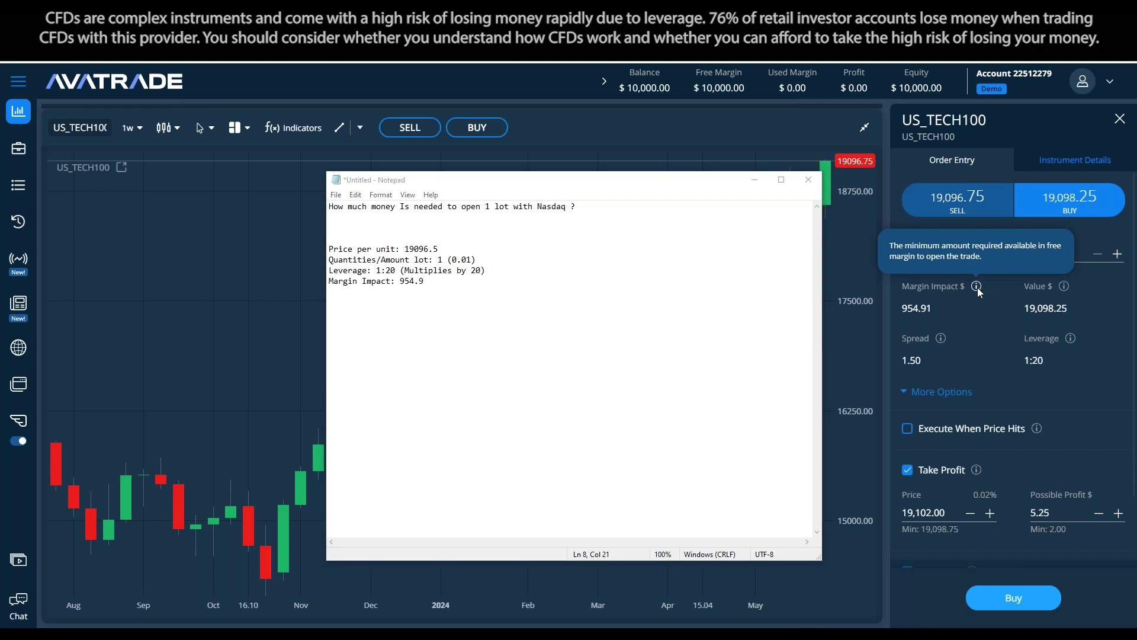
pyautogui.press('XF86Calculator')
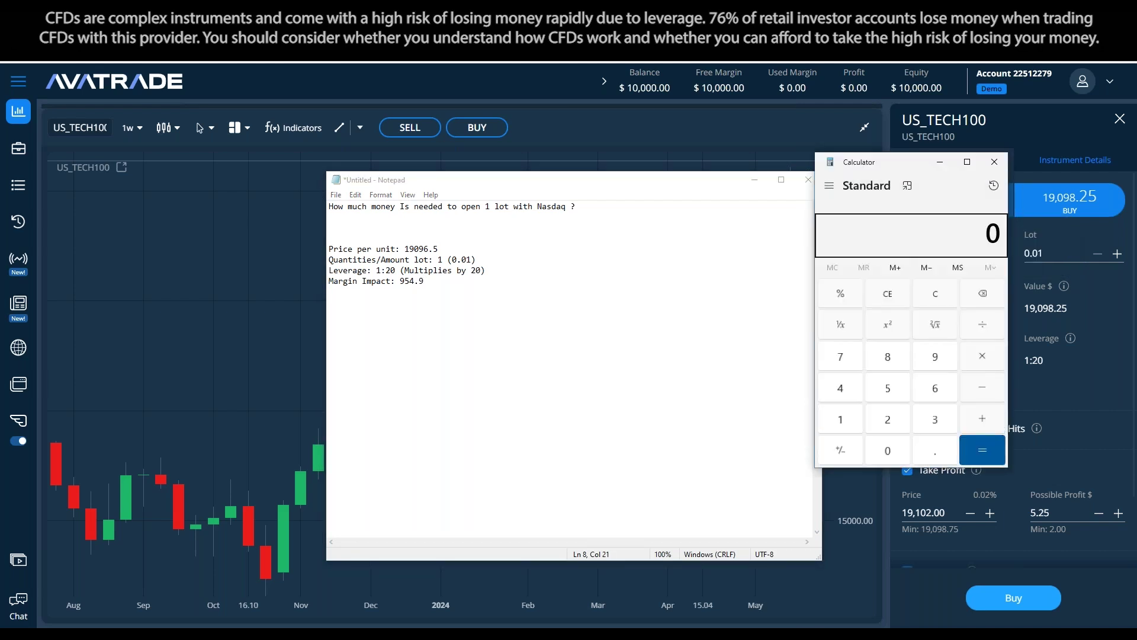
pyautogui.moveTo(818, 167); pyautogui.dragTo(116, 180)
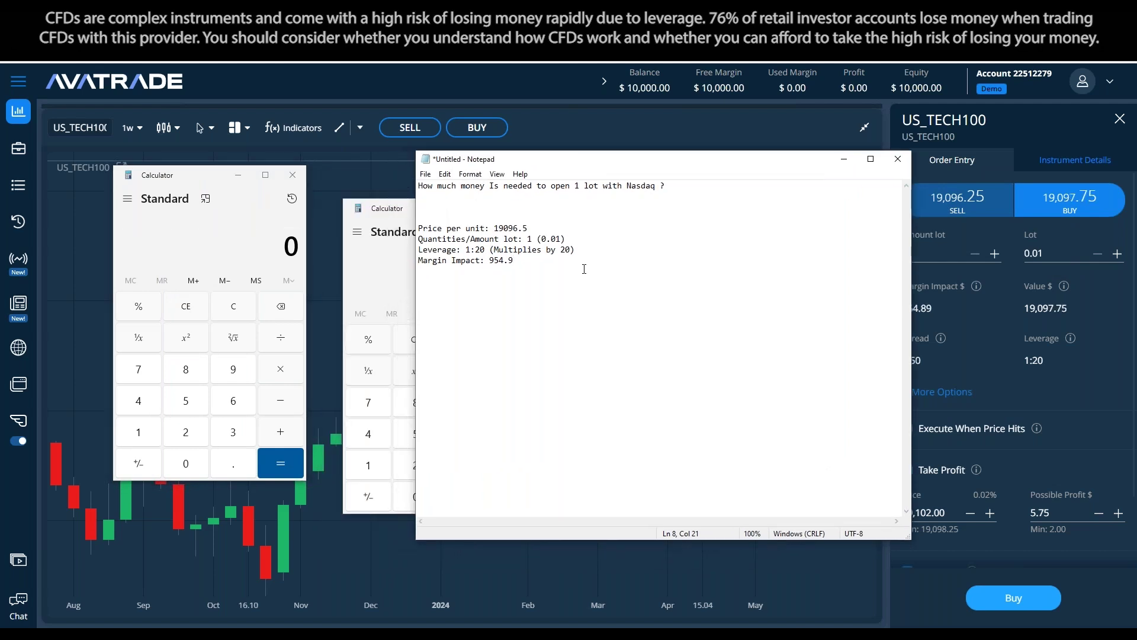
# Add 'Price per unit x Units = Value' and 'Value / Leverage = Margin impact' between --- dividers
pyautogui.press('Return')
pyautogui.write('---')
pyautogui.press('Return')
pyautogui.press('Home')
pyautogui.press('Return')
pyautogui.press('Up')
pyautogui.write('Price per unit x Units = Value')
pyautogui.press('Return')
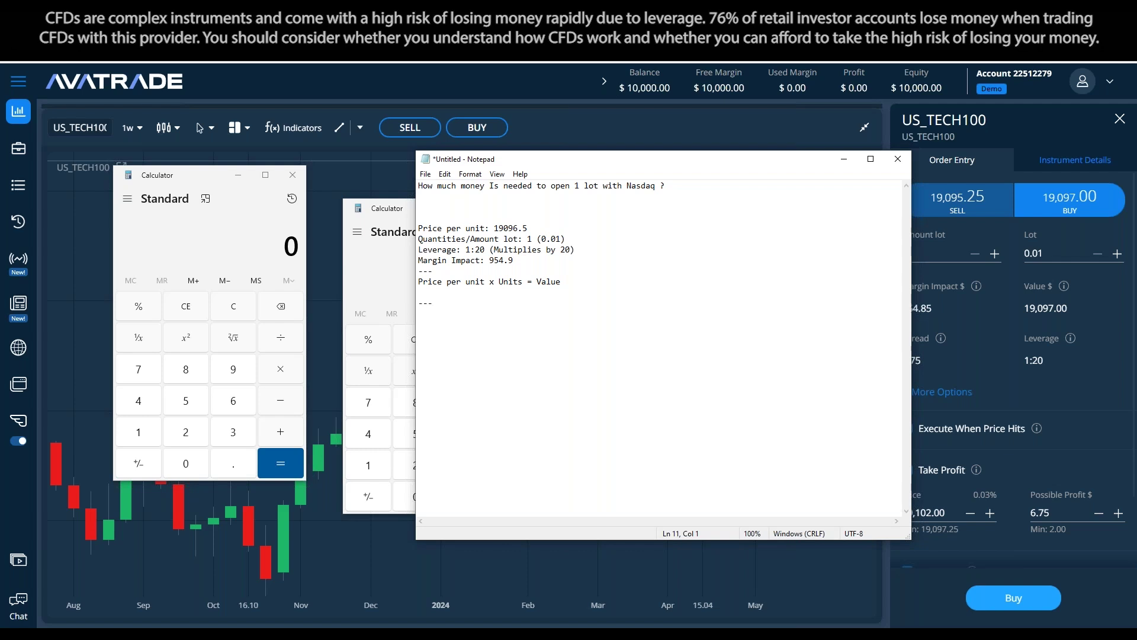
pyautogui.write('Value /*Leverage = Margin impact')
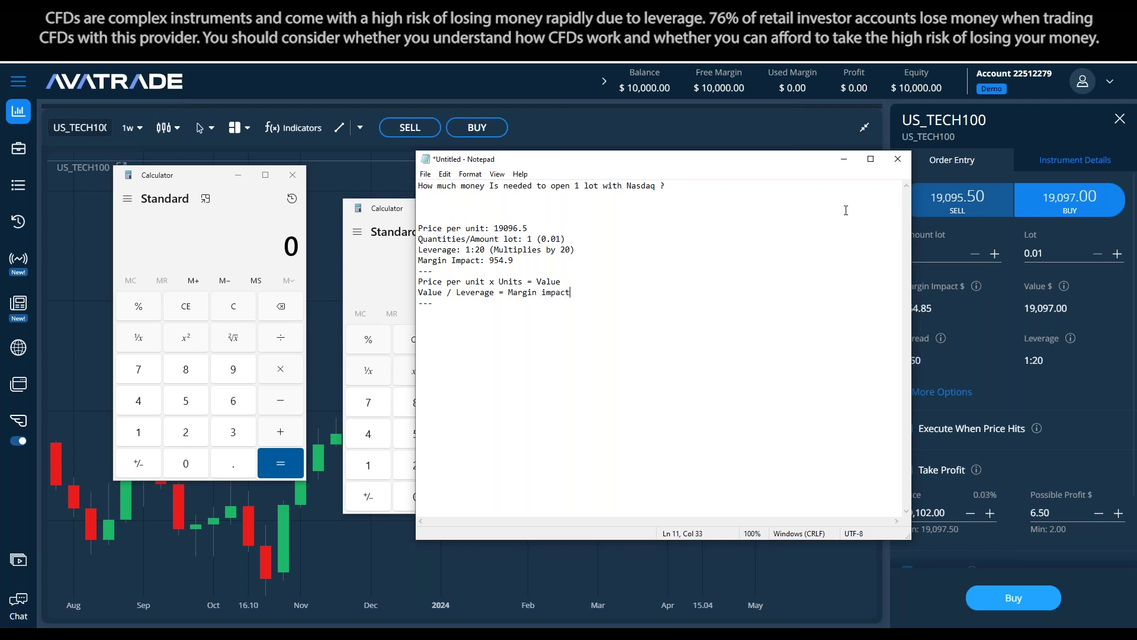
pyautogui.click(1049, 180)
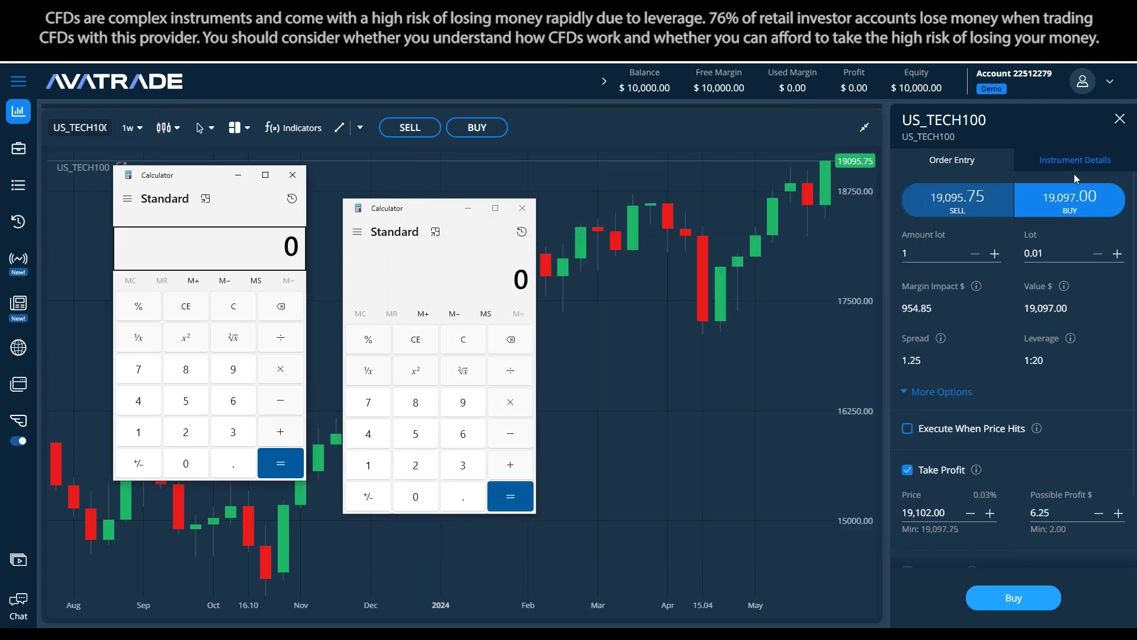
# View the US_TECH100 instrument details and highlight the Margin % row
pyautogui.click(1076, 170)
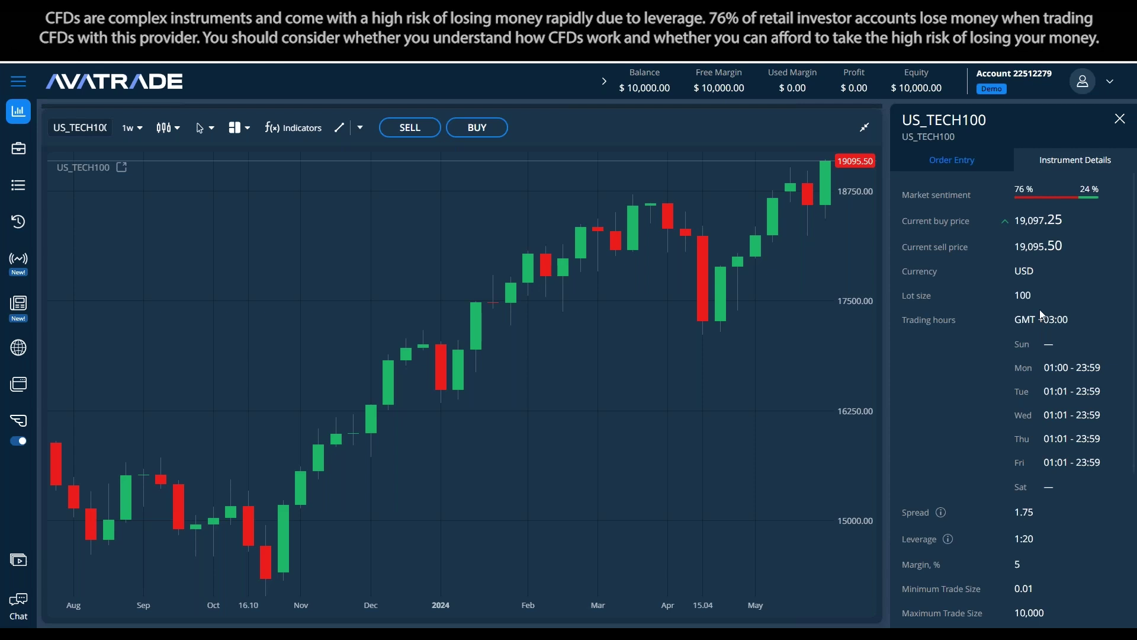
pyautogui.scroll(-4, 1040, 309)
pyautogui.moveTo(1037, 334); pyautogui.dragTo(898, 336)
pyautogui.click(1022, 336)
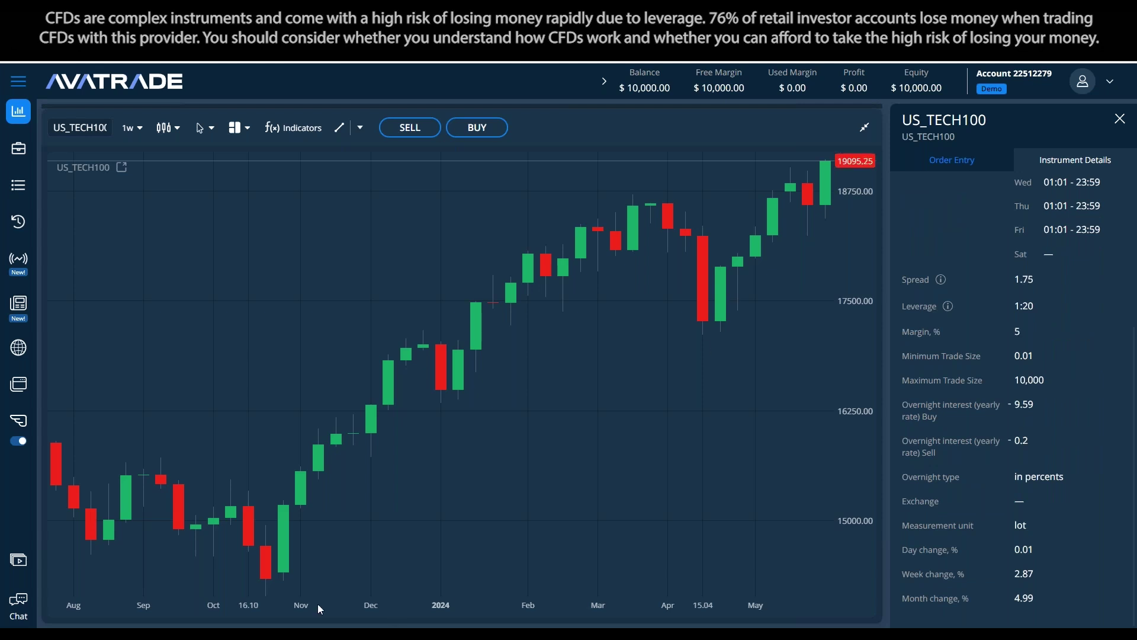
# Move the margin notes over the chart, highlight the Value formula, and return to Order Entry
pyautogui.click(306, 626)
pyautogui.moveTo(700, 165); pyautogui.dragTo(508, 150)
pyautogui.moveTo(370, 266); pyautogui.dragTo(227, 265)
pyautogui.click(357, 266)
pyautogui.doubleClick(357, 265)
pyautogui.click(670, 304)
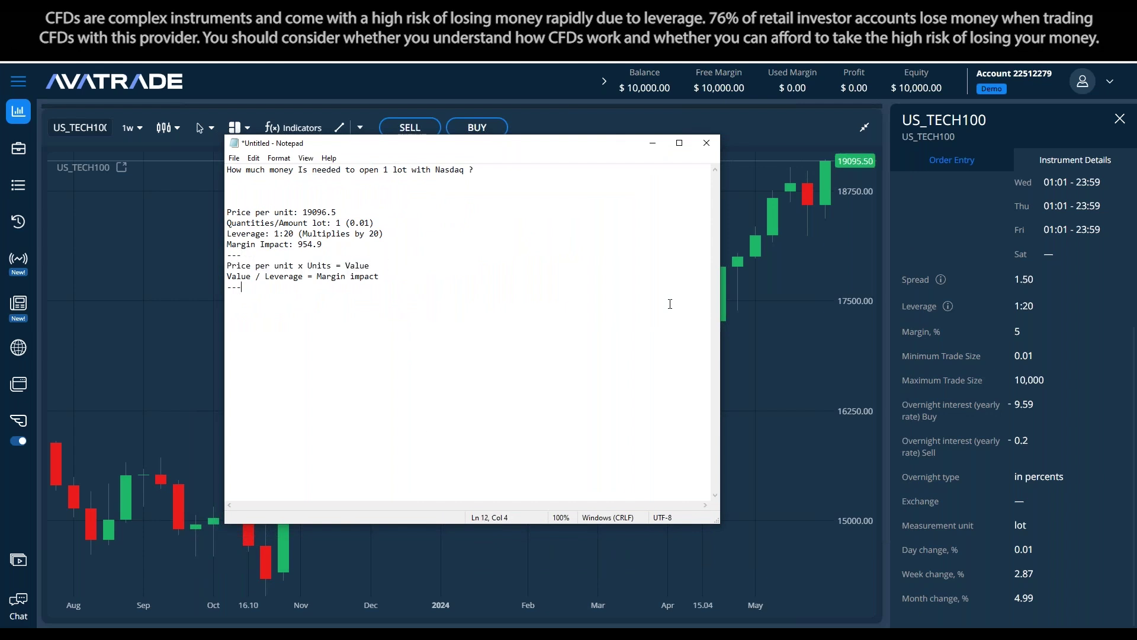
pyautogui.click(961, 159)
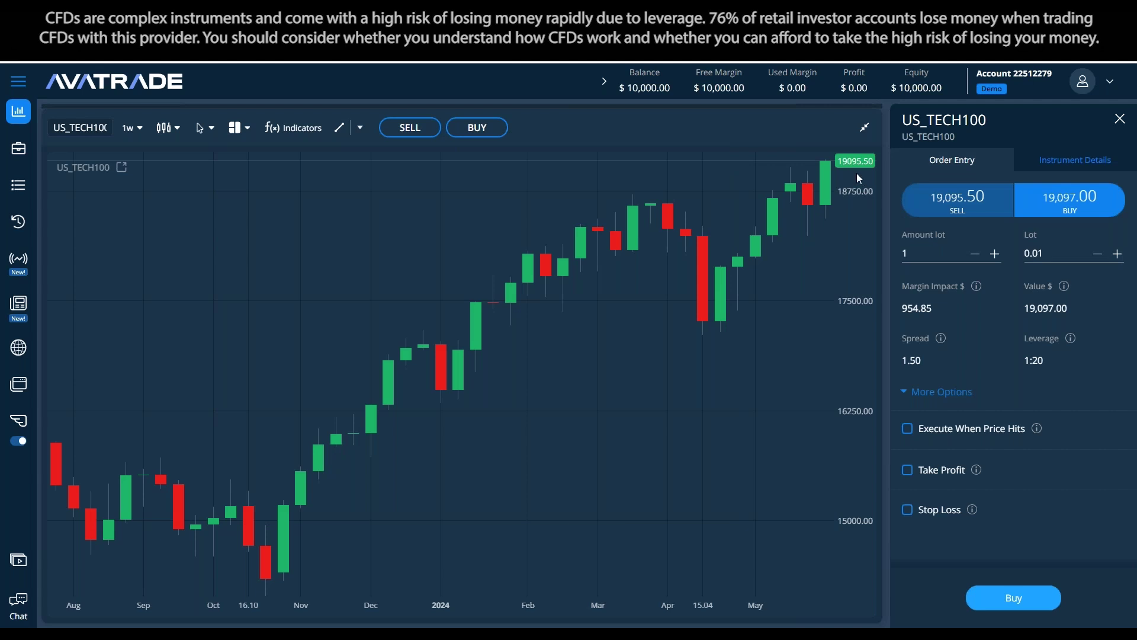
# Try a 100-lot amount and turn on Take Profit at 19,105.00
pyautogui.click(936, 253)
pyautogui.click(697, 336)
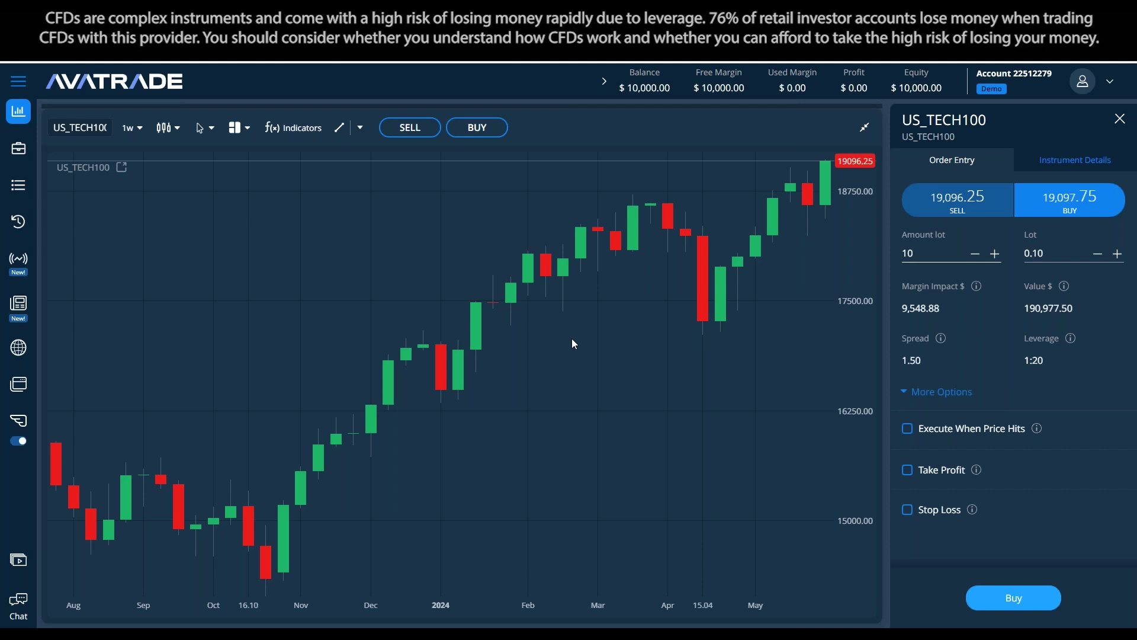
pyautogui.write('0')
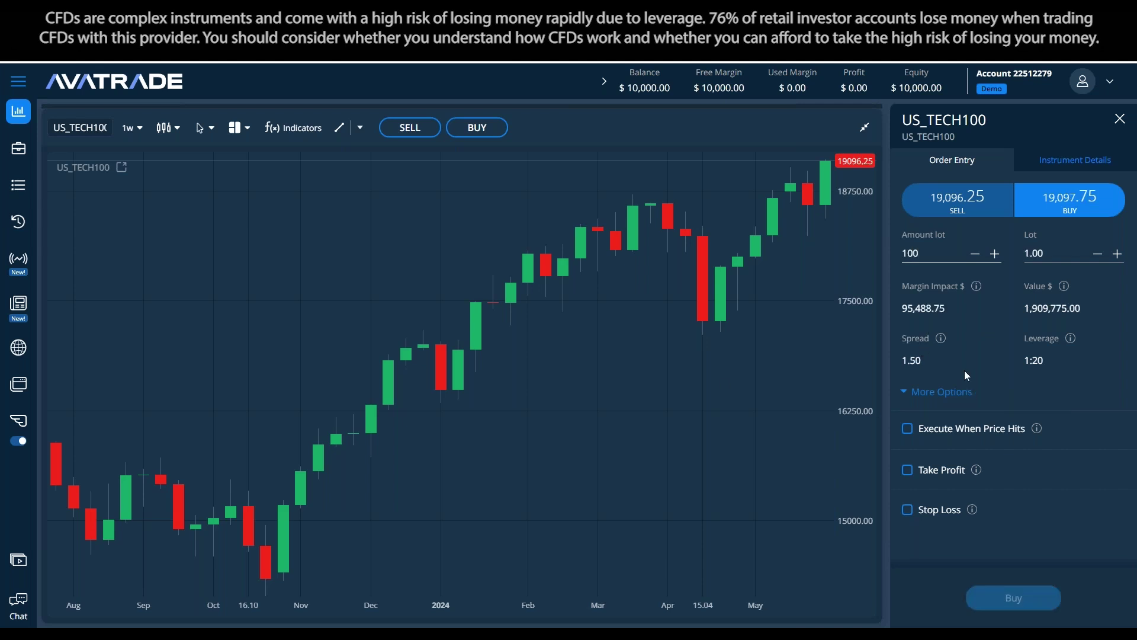
pyautogui.click(907, 470)
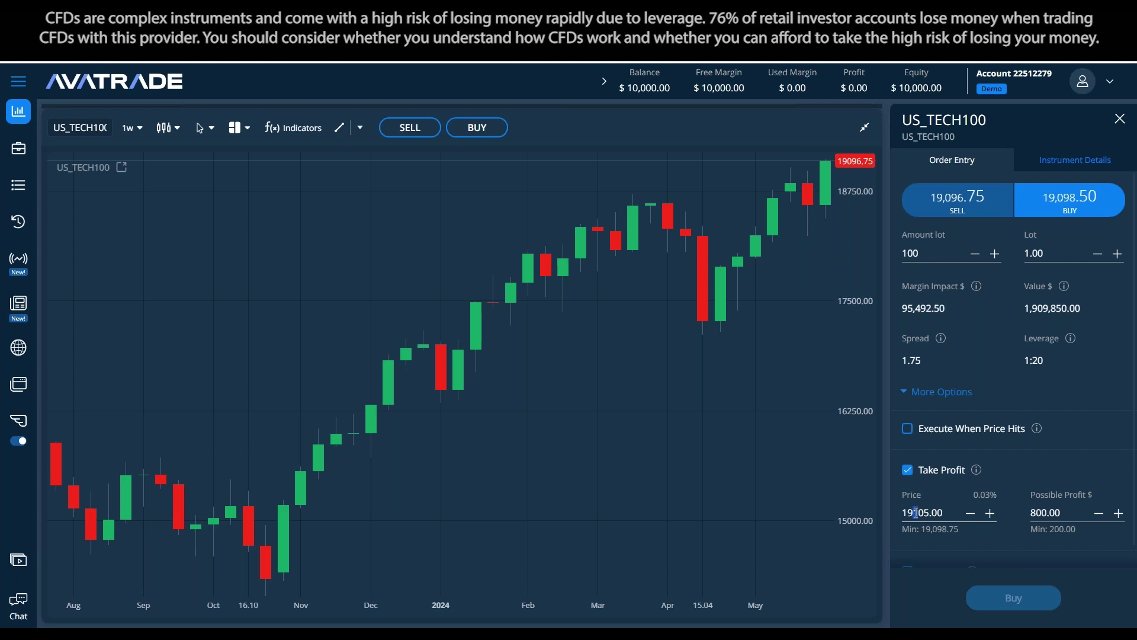
pyautogui.write('2')
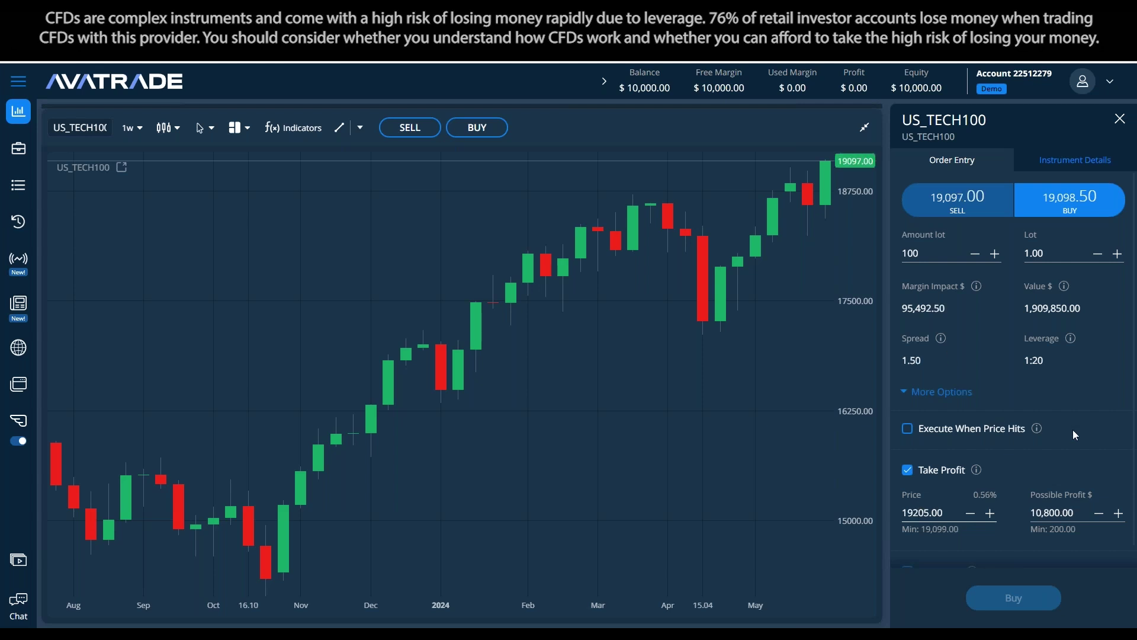
pyautogui.press('BackSpace')
pyautogui.write('1')
pyautogui.click(1095, 427)
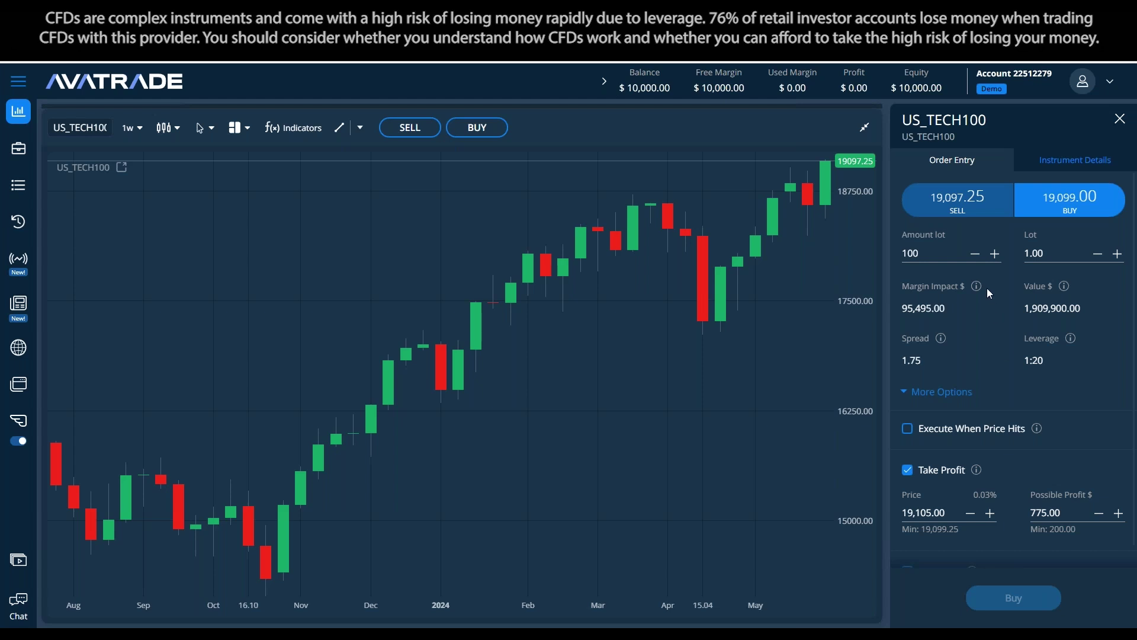
# Bring up and close the calculator, then retype digits of the take-profit price
pyautogui.moveTo(329, 634)
pyautogui.click(302, 584)
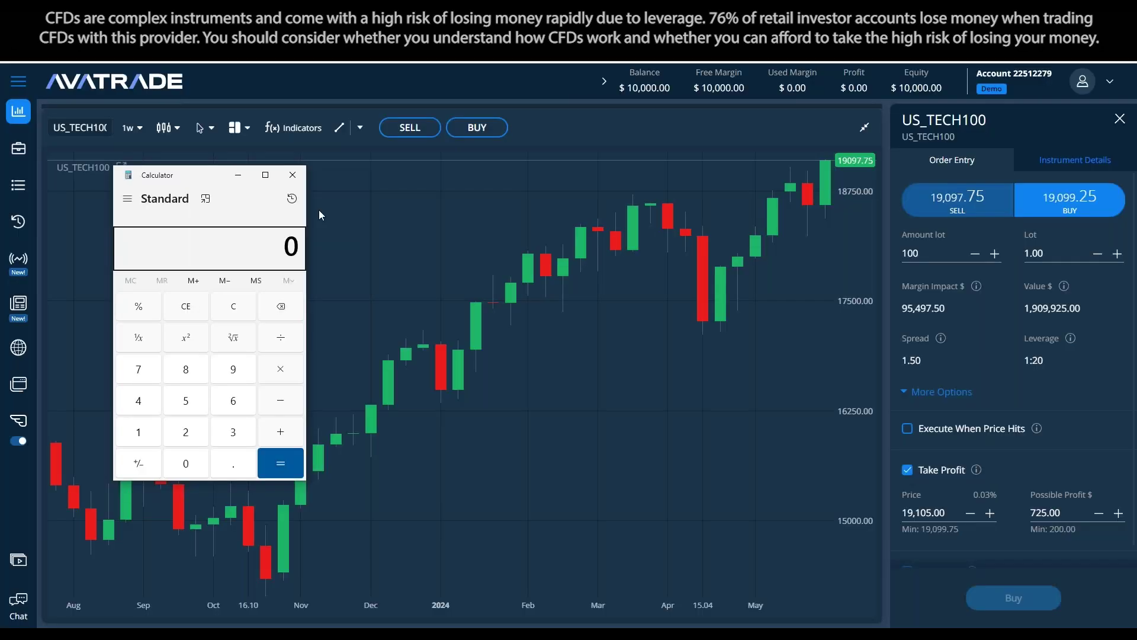
pyautogui.click(293, 175)
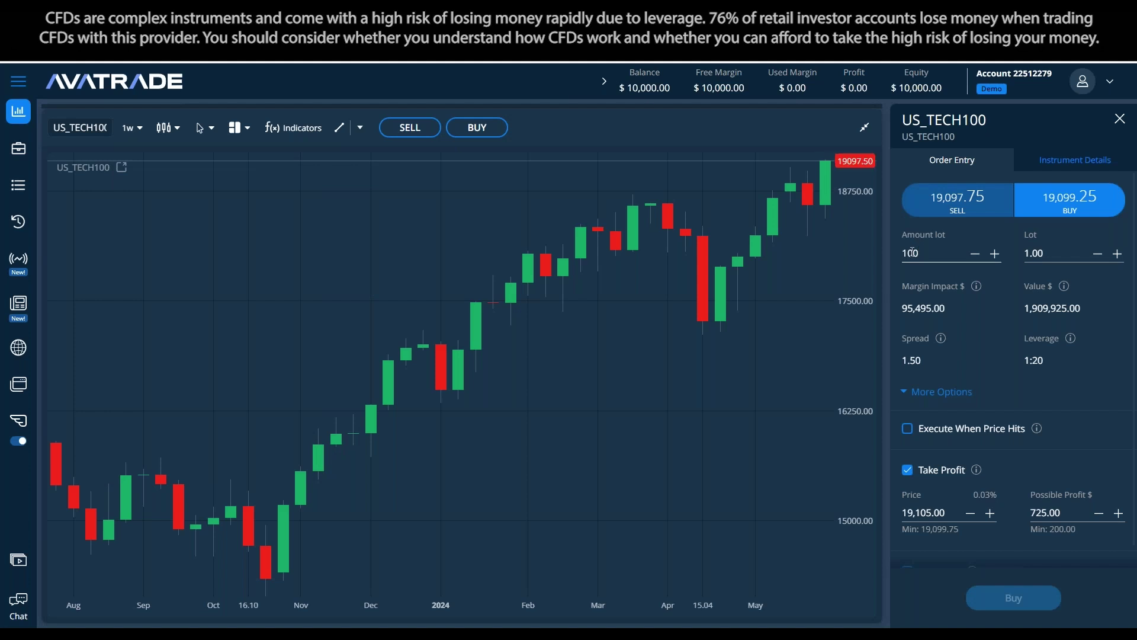
pyautogui.click(915, 513)
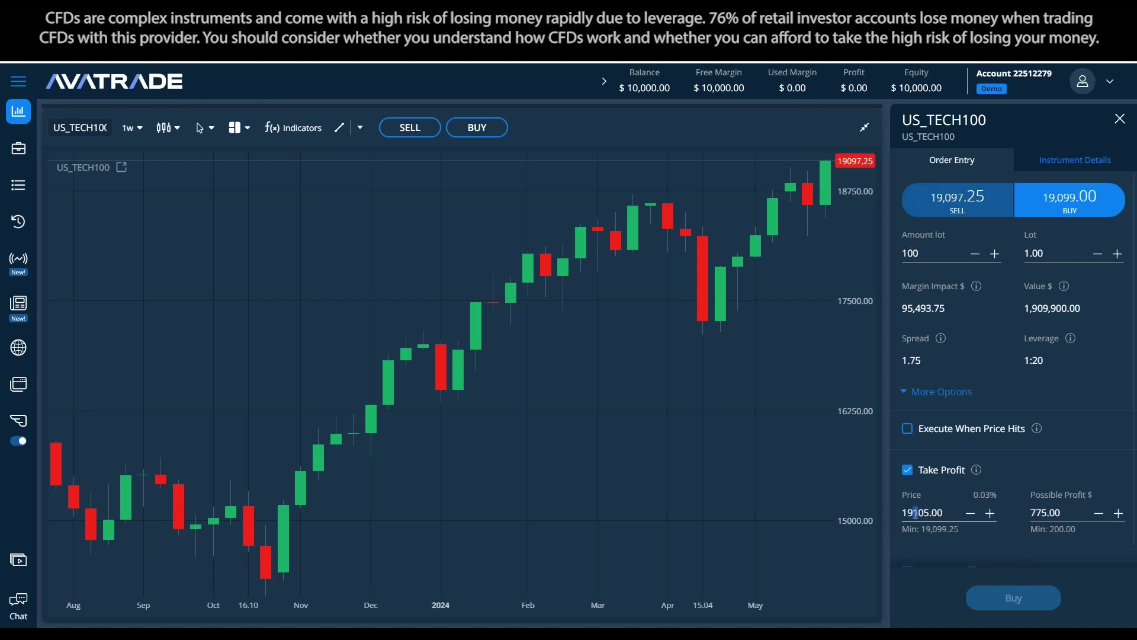
pyautogui.write('2')
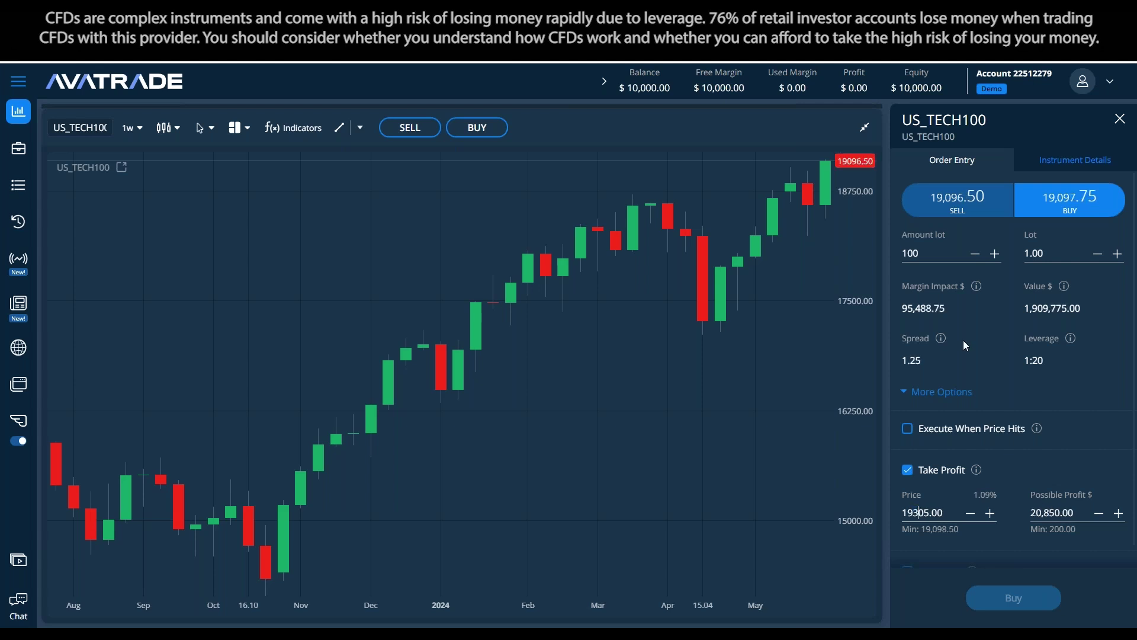
pyautogui.write('3')
# Set the lot to 0.01 and the take-profit price to 19,205.00
pyautogui.doubleClick(1043, 253)
pyautogui.write('0.01')
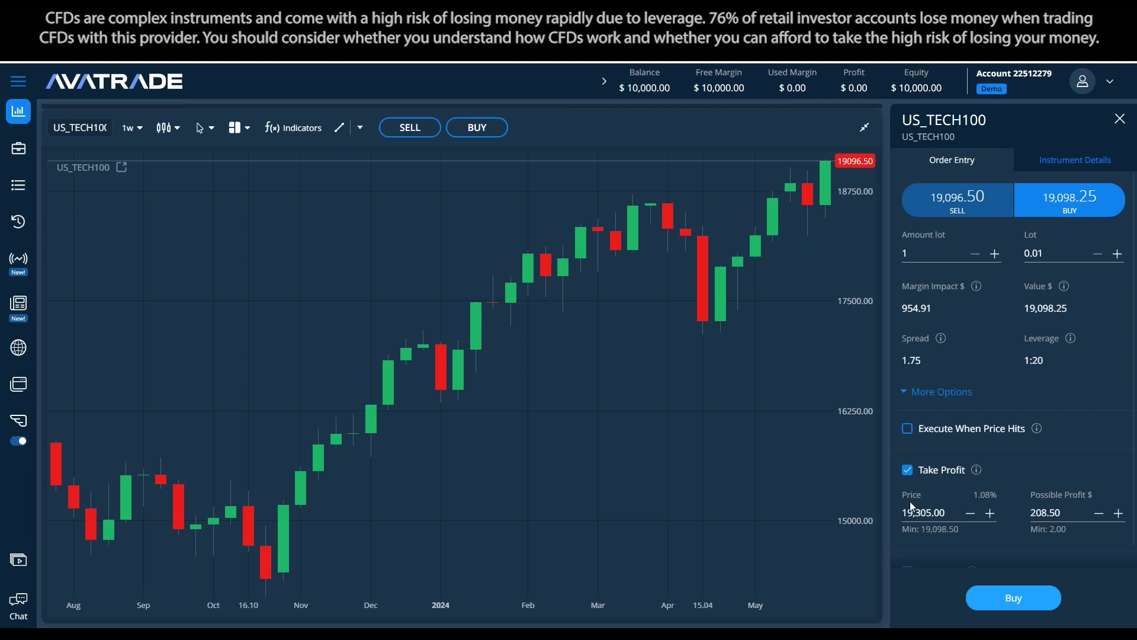
pyautogui.moveTo(920, 510); pyautogui.dragTo(914, 507)
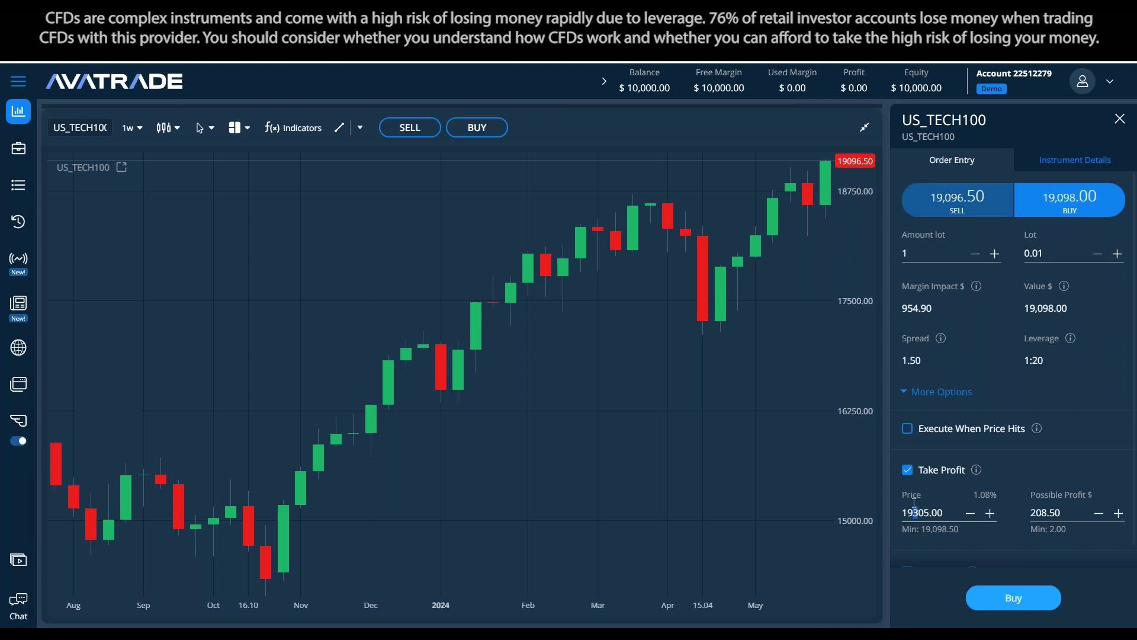
pyautogui.write('0')
pyautogui.hotkey('shift', 'Left')
pyautogui.write('1')
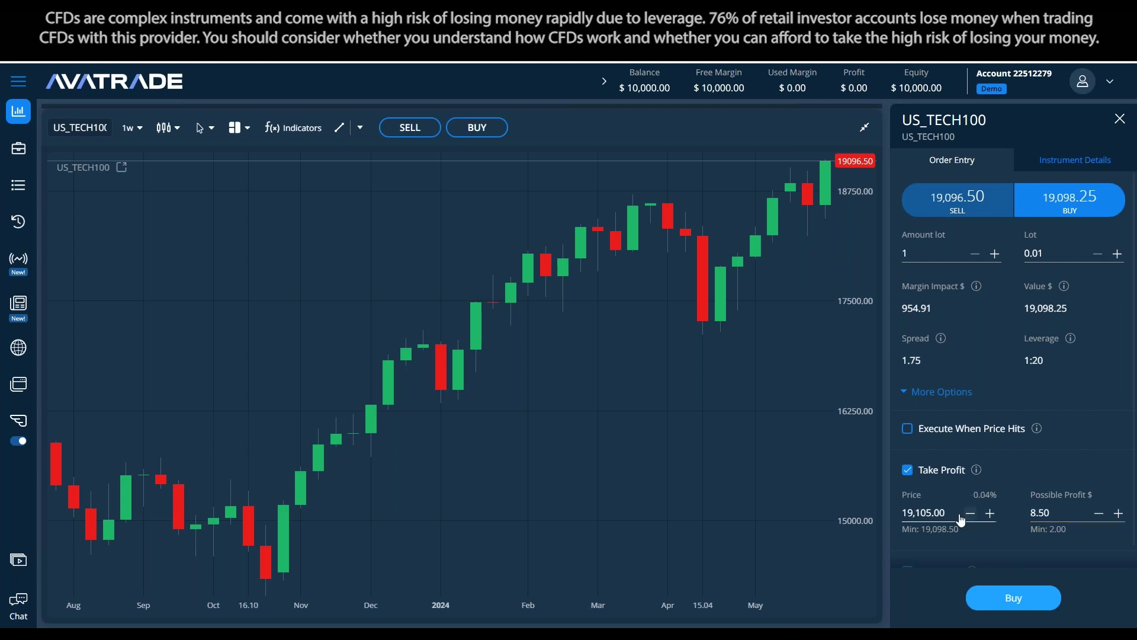
pyautogui.click(932, 515)
pyautogui.moveTo(1066, 287)
pyautogui.write('2')
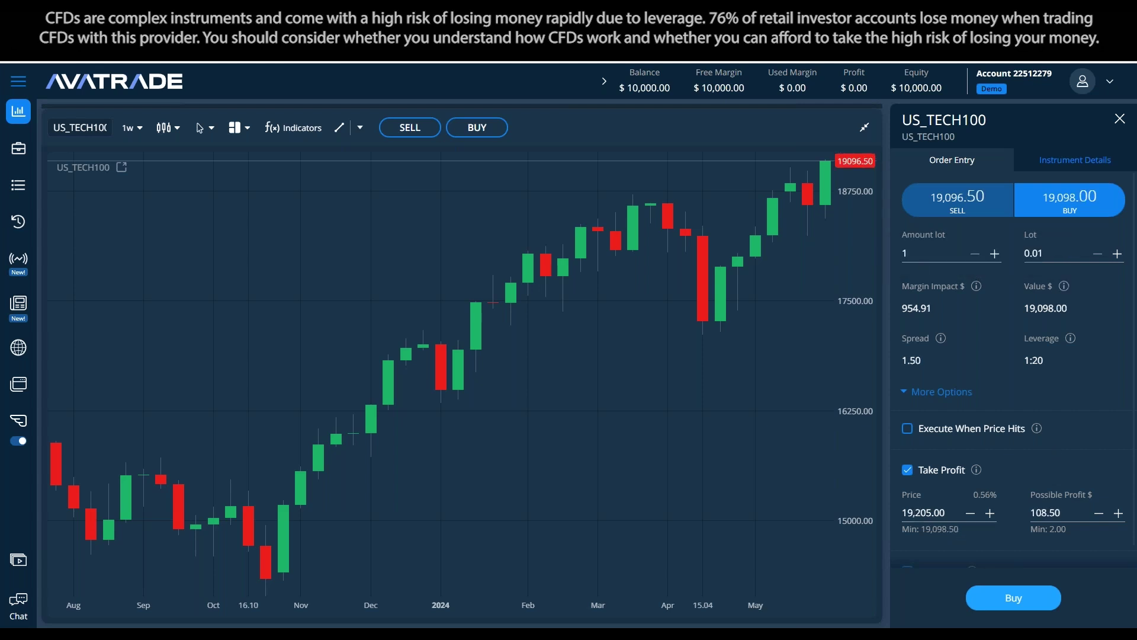
# Bring the margin notes to the front and move the window lower
pyautogui.click(350, 627)
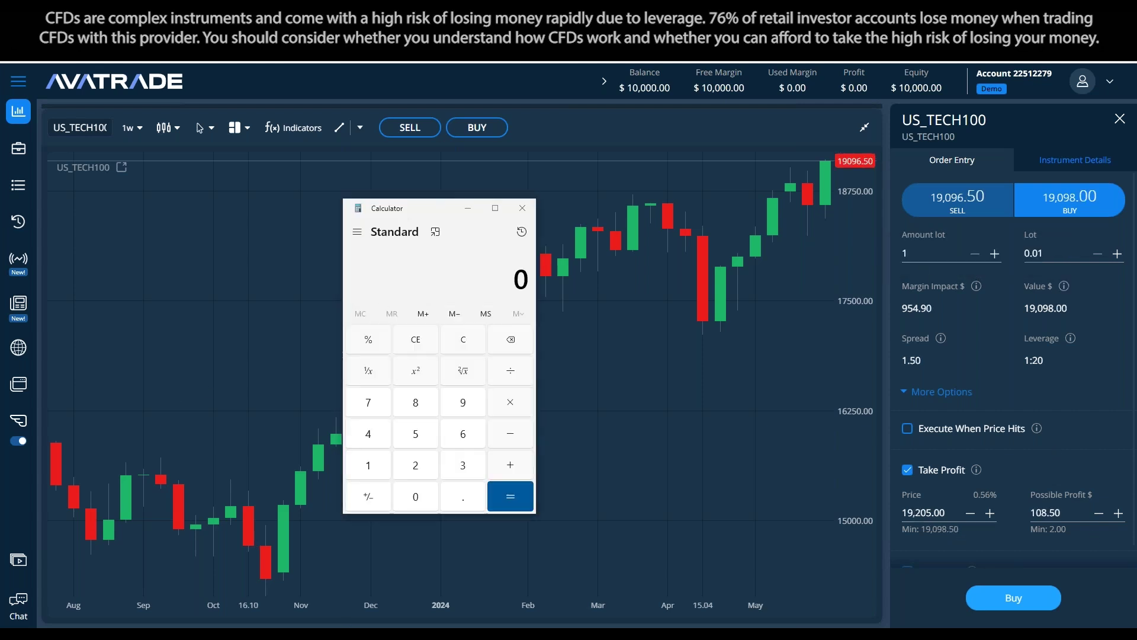
pyautogui.click(367, 626)
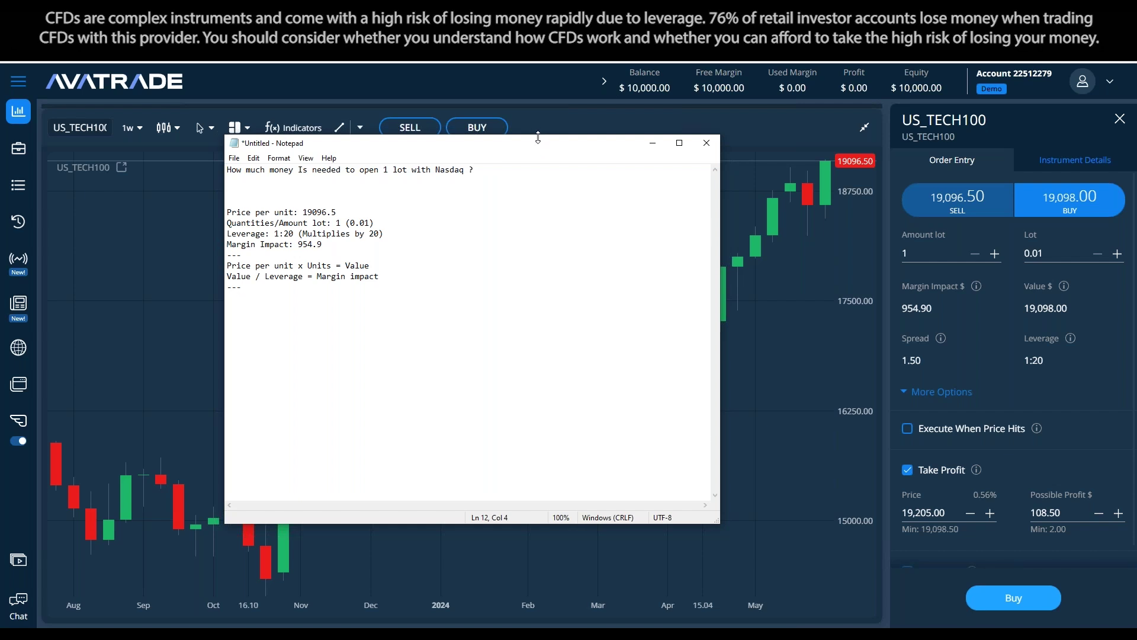
pyautogui.moveTo(539, 143); pyautogui.dragTo(571, 183)
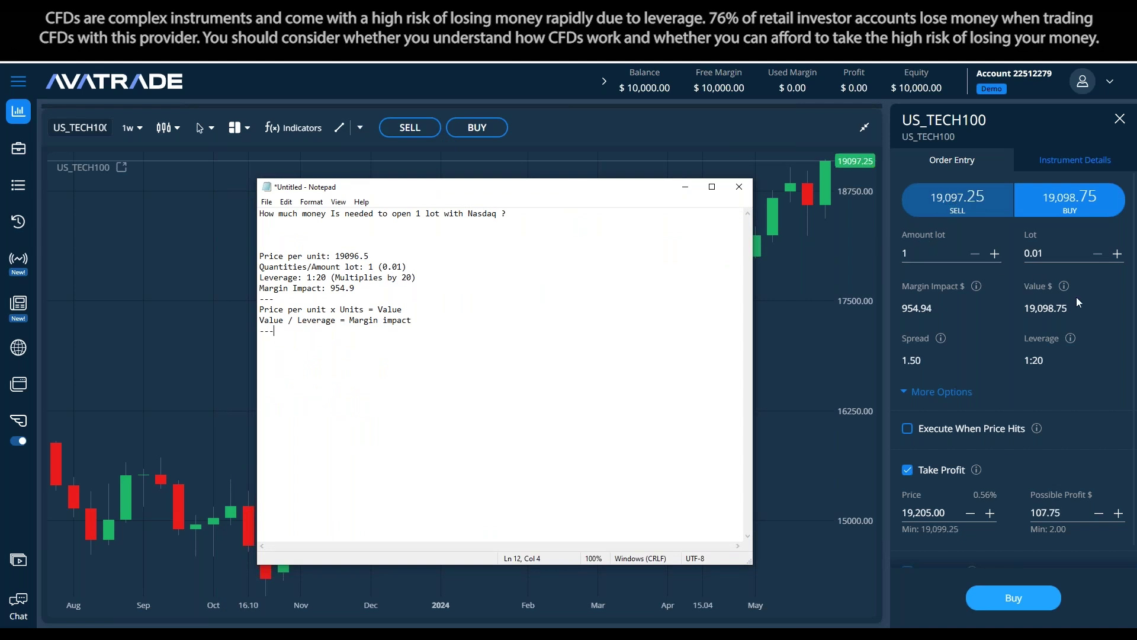
pyautogui.moveTo(1067, 288)
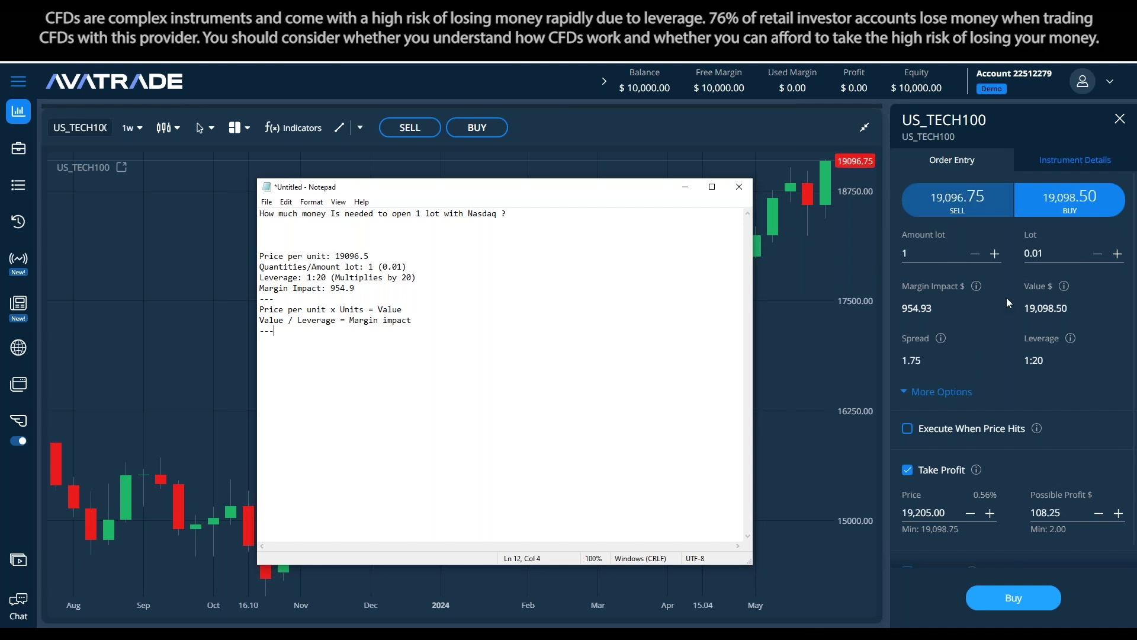
pyautogui.moveTo(976, 286)
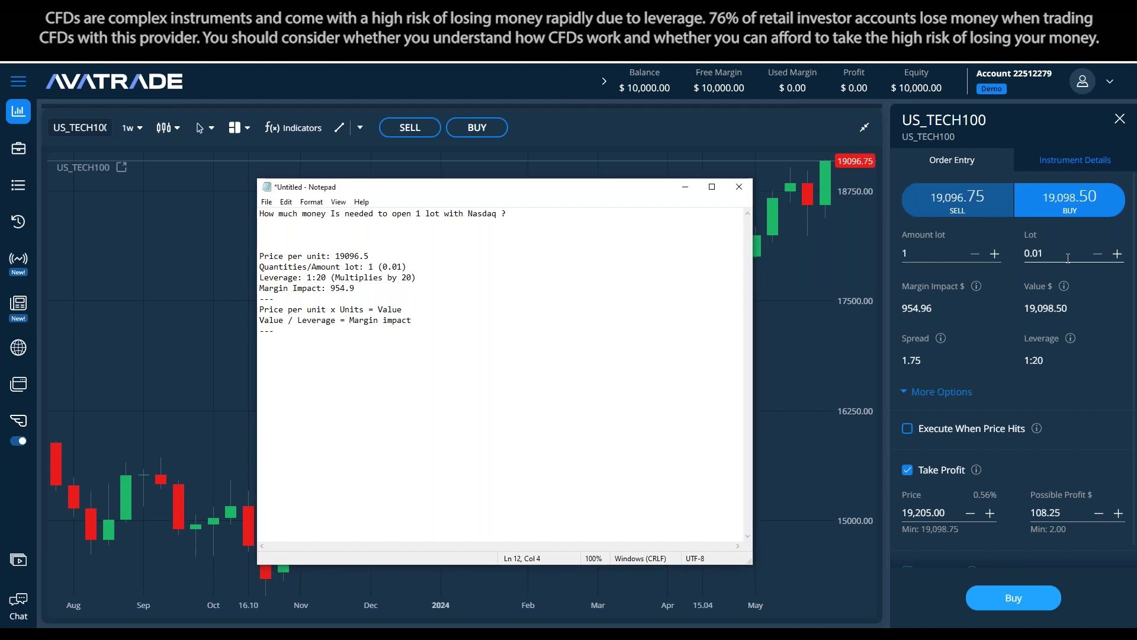
# Set Amount lot to 10, then select the formula block with its dashes in Notepad
pyautogui.click(939, 255)
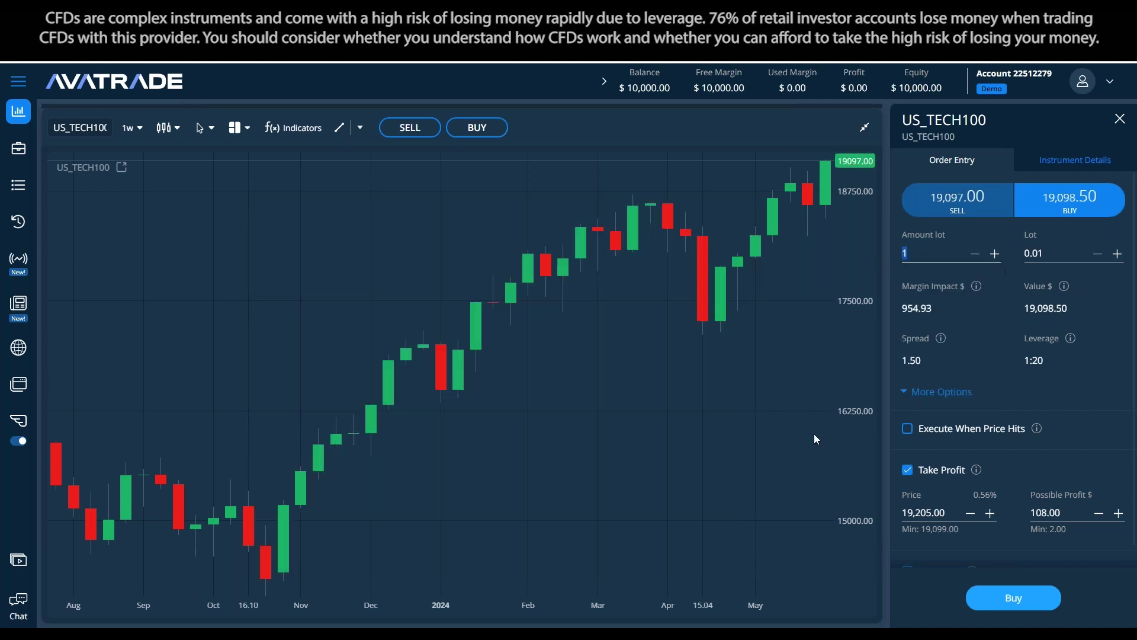
pyautogui.write('10')
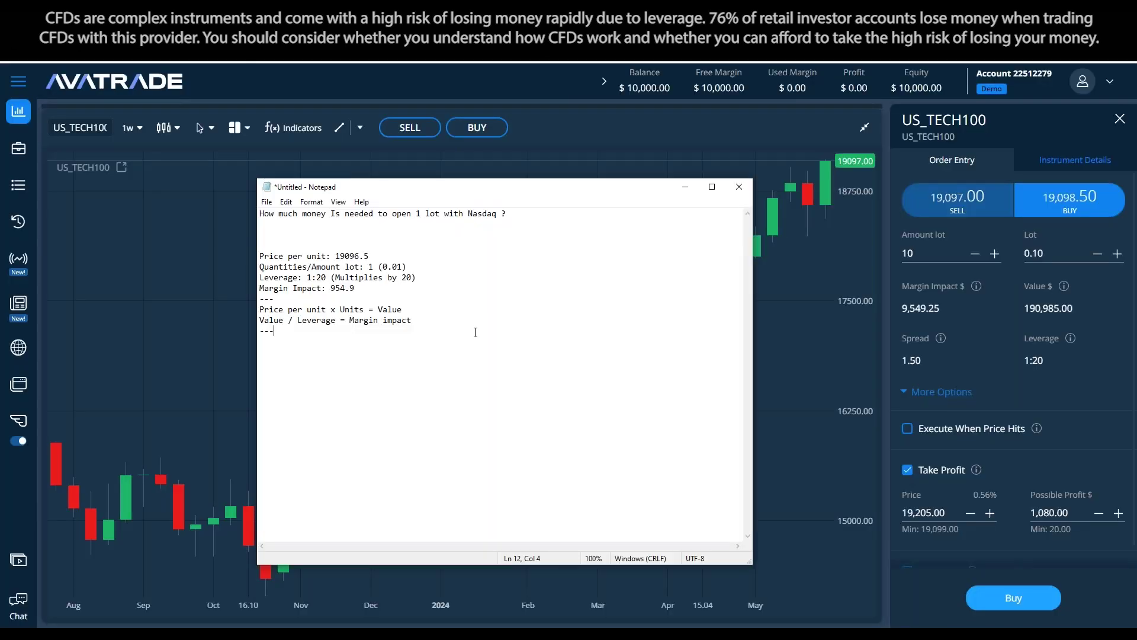
pyautogui.moveTo(475, 331); pyautogui.dragTo(261, 255)
pyautogui.click(452, 278)
pyautogui.click(437, 320)
pyautogui.moveTo(432, 323); pyautogui.dragTo(260, 298)
# Move the formula block under the Nasdaq question and delete the duplicate lines
pyautogui.hotkey('ctrl', 'c')
pyautogui.click(283, 244)
pyautogui.hotkey('ctrl', 'v')
pyautogui.moveTo(419, 362); pyautogui.dragTo(261, 342)
pyautogui.press('BackSpace')
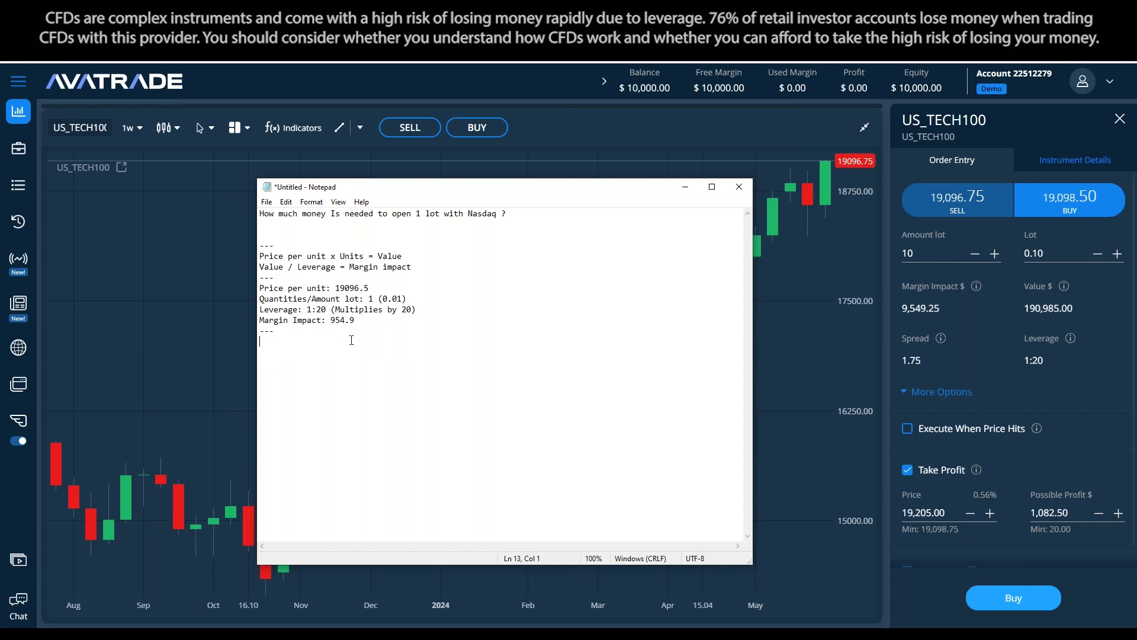
# Duplicate the 1-lot calculation block at the end of the notes
pyautogui.moveTo(352, 340); pyautogui.dragTo(218, 286)
pyautogui.hotkey('ctrl', 'c')
pyautogui.click(346, 391)
pyautogui.hotkey('ctrl', 'v')
# Edit the copied block for 10 lots: price 190,980 and lot 0.10
pyautogui.click(345, 342)
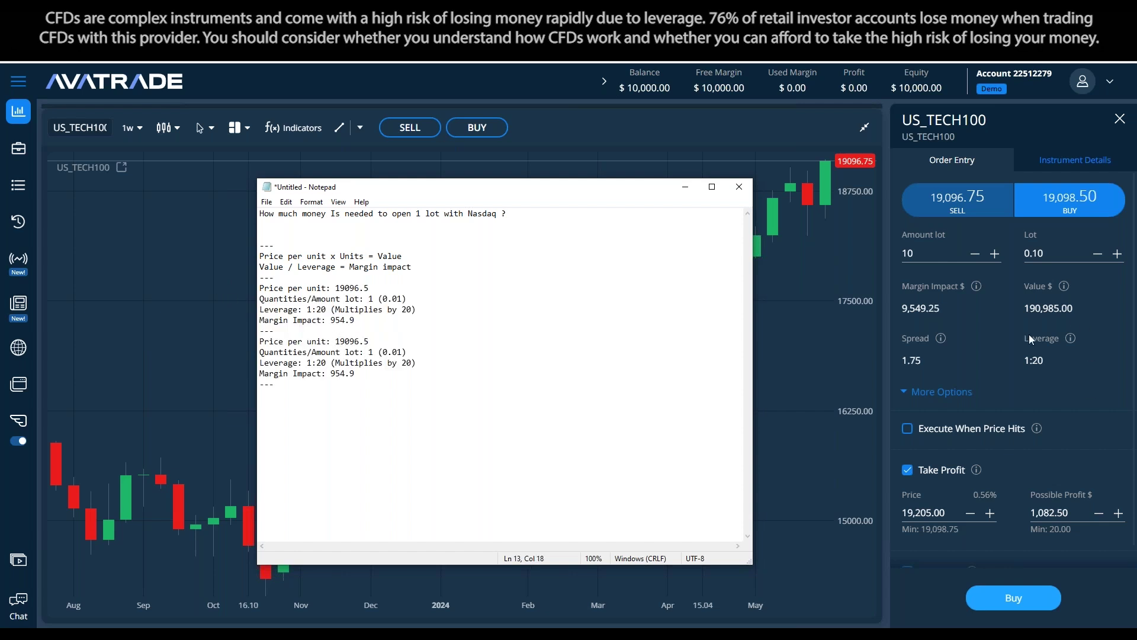
pyautogui.press('Right')
pyautogui.press('Right')
pyautogui.write('0')
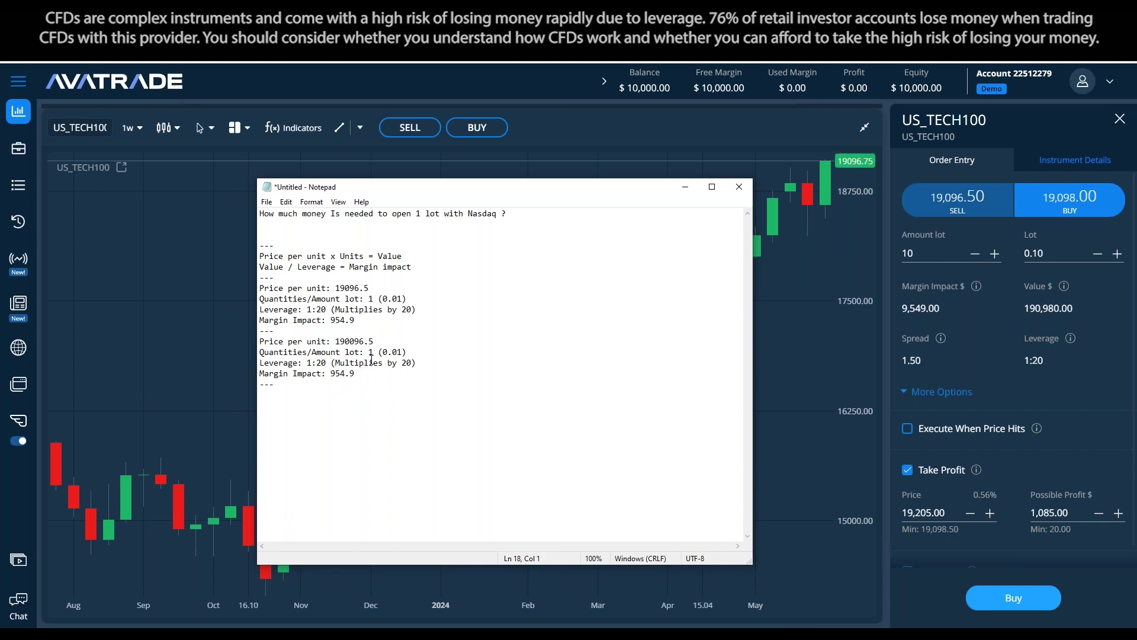
pyautogui.moveTo(374, 341); pyautogui.dragTo(355, 341)
pyautogui.press('BackSpace')
pyautogui.write('80')
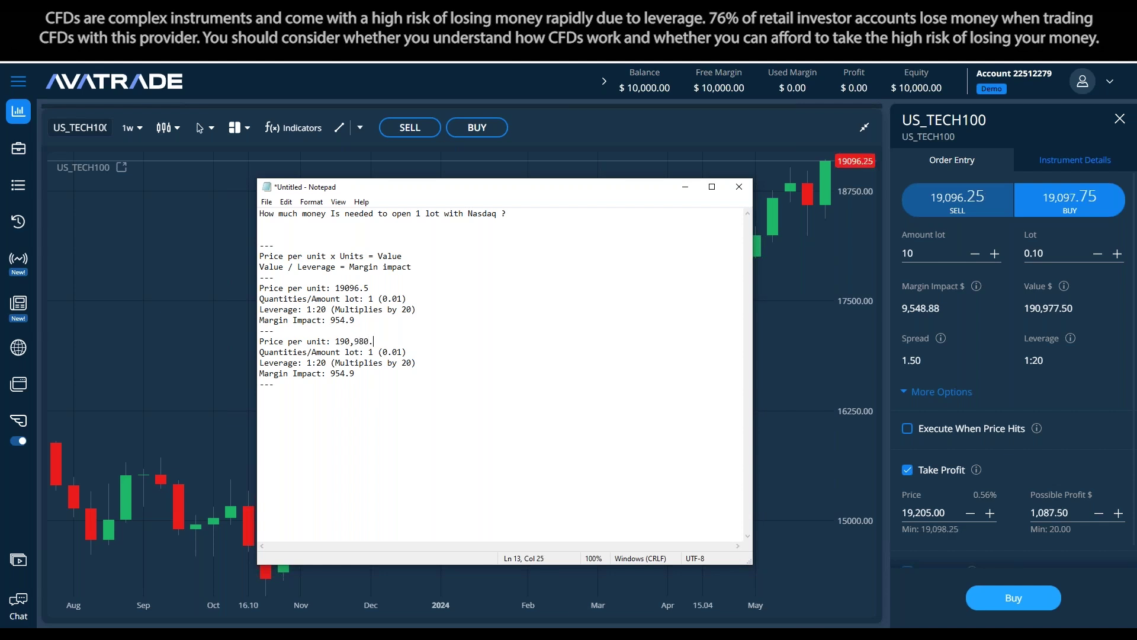
pyautogui.click(374, 352)
pyautogui.write('0')
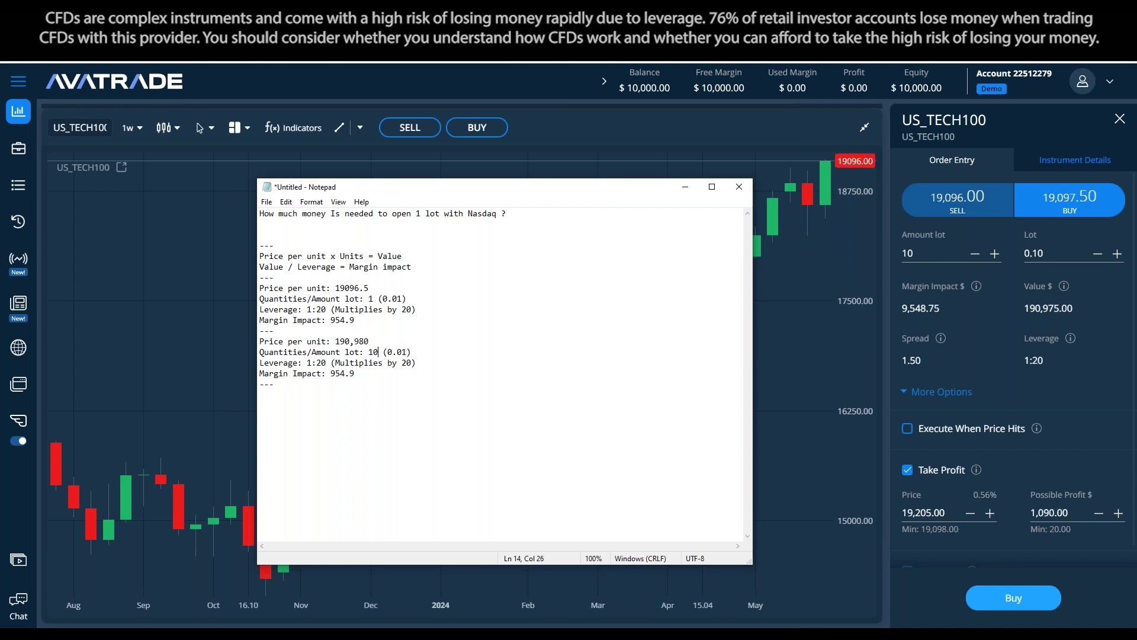
pyautogui.moveTo(404, 352); pyautogui.dragTo(393, 352)
pyautogui.write('.')
pyautogui.press('Right')
pyautogui.write('0')
# Mark the 'Value / Leverage = Margin impact' line and select the 10-lot margin figure 954.9
pyautogui.click(418, 362)
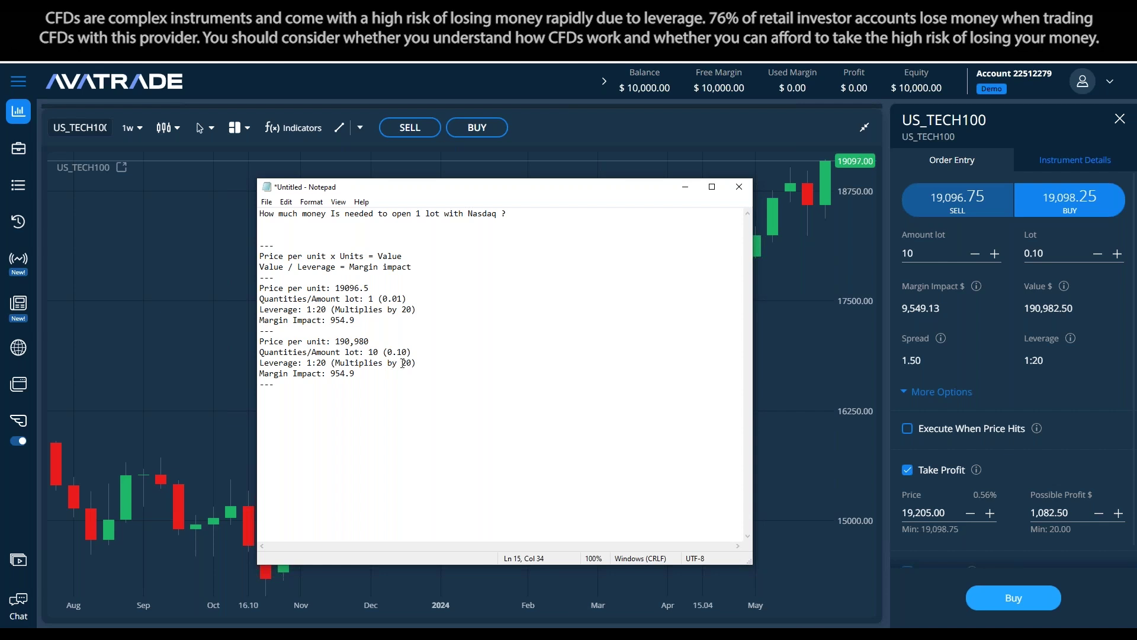
pyautogui.click(378, 400)
pyautogui.moveTo(410, 267); pyautogui.dragTo(259, 268)
pyautogui.click(403, 351)
pyautogui.moveTo(409, 267); pyautogui.dragTo(260, 268)
pyautogui.moveTo(355, 374); pyautogui.dragTo(331, 373)
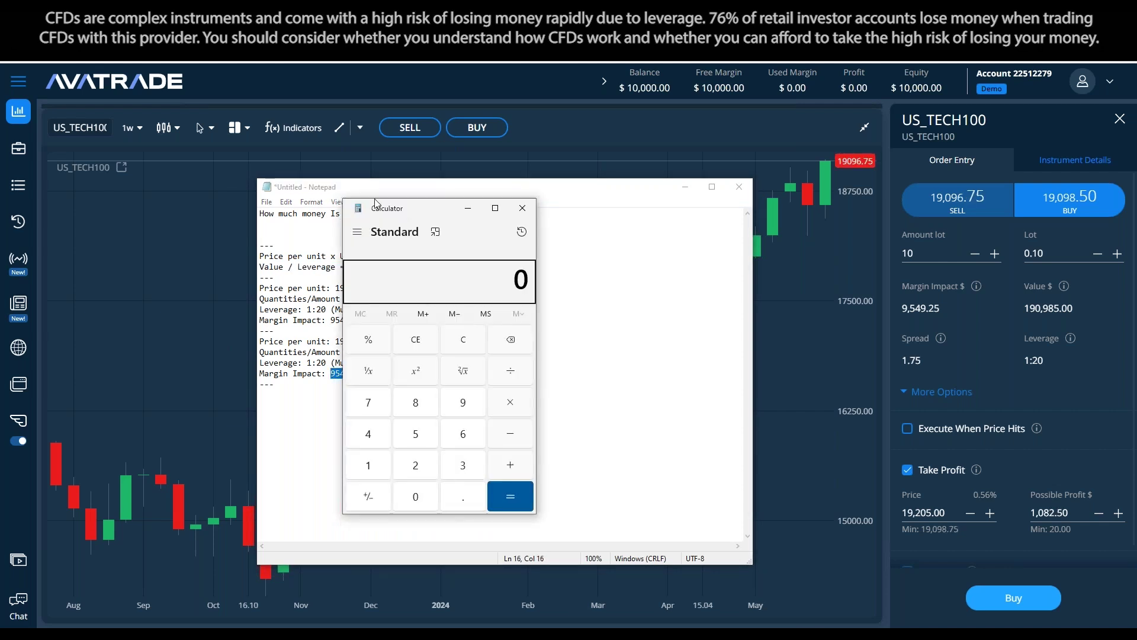
# Place Calculator beside the notes and compute 190980 ÷ 20 = 9,549
pyautogui.moveTo(379, 204); pyautogui.dragTo(109, 211)
pyautogui.moveTo(551, 188); pyautogui.dragTo(686, 169)
pyautogui.write('190')
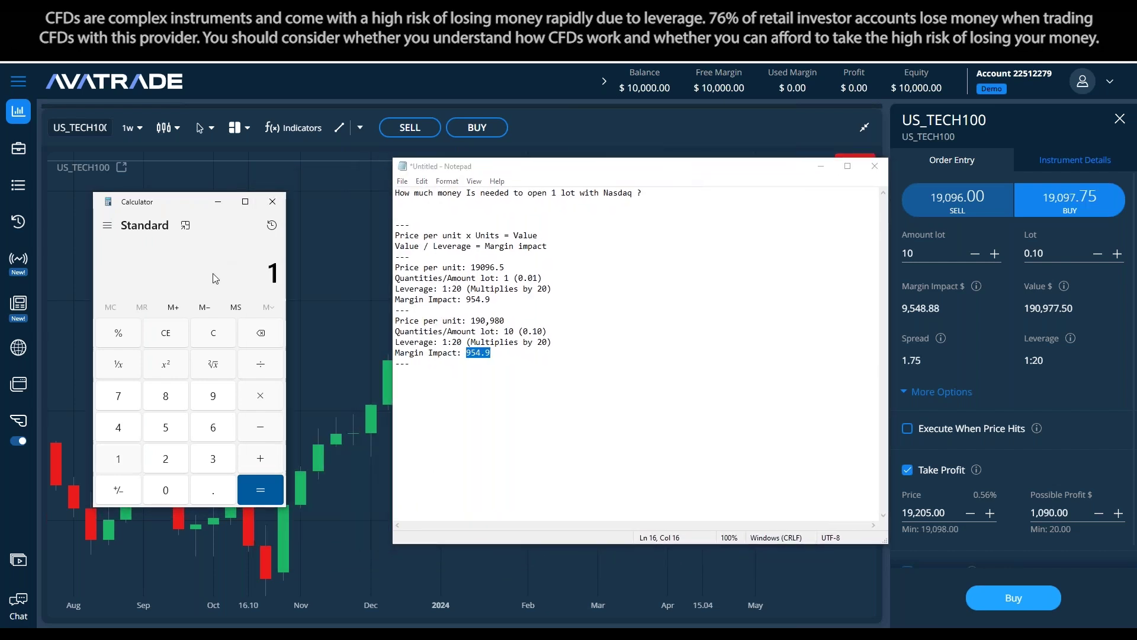
pyautogui.write('980/20')
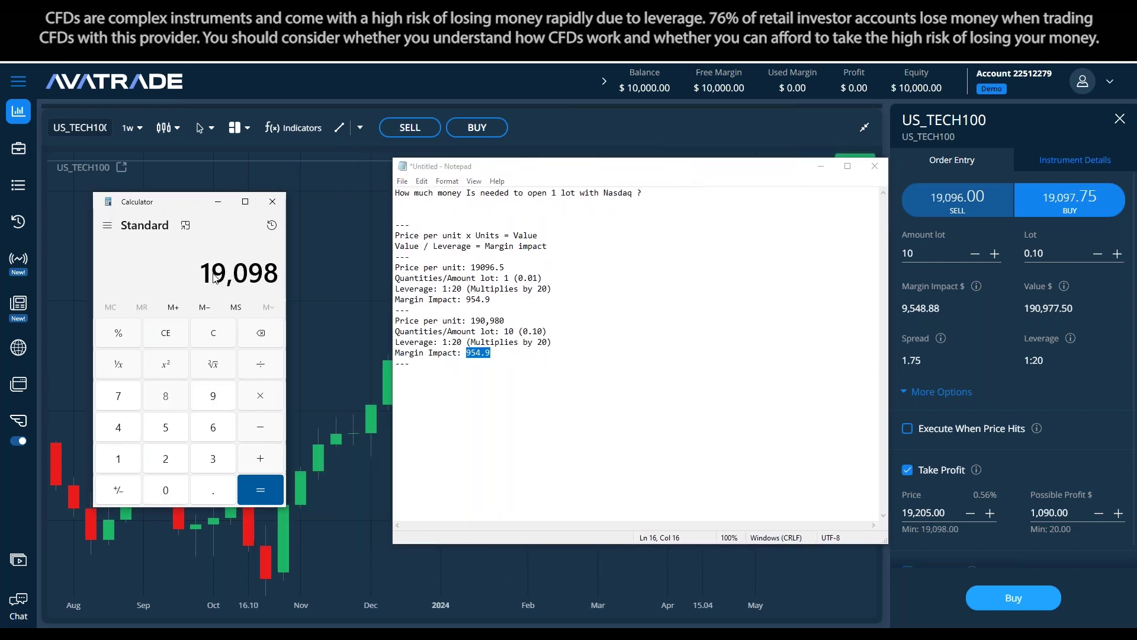
pyautogui.press('Return')
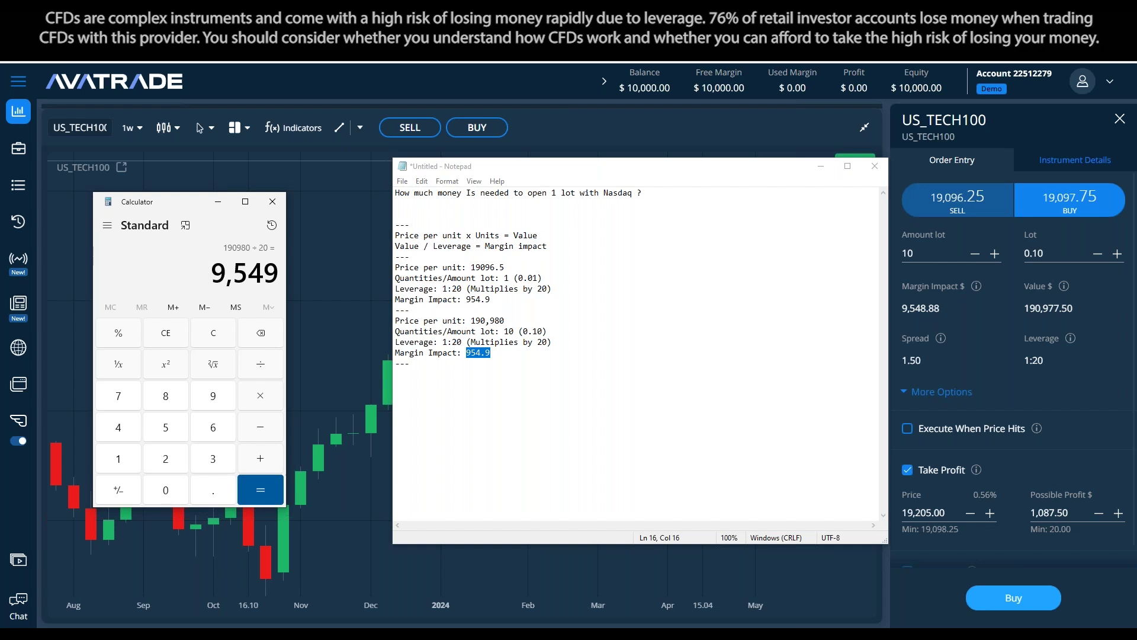
# Replace the 10-lot margin figure 954.9 with 9549 in the notes
pyautogui.moveTo(491, 353); pyautogui.dragTo(472, 343)
pyautogui.press('BackSpace')
pyautogui.write('9549')
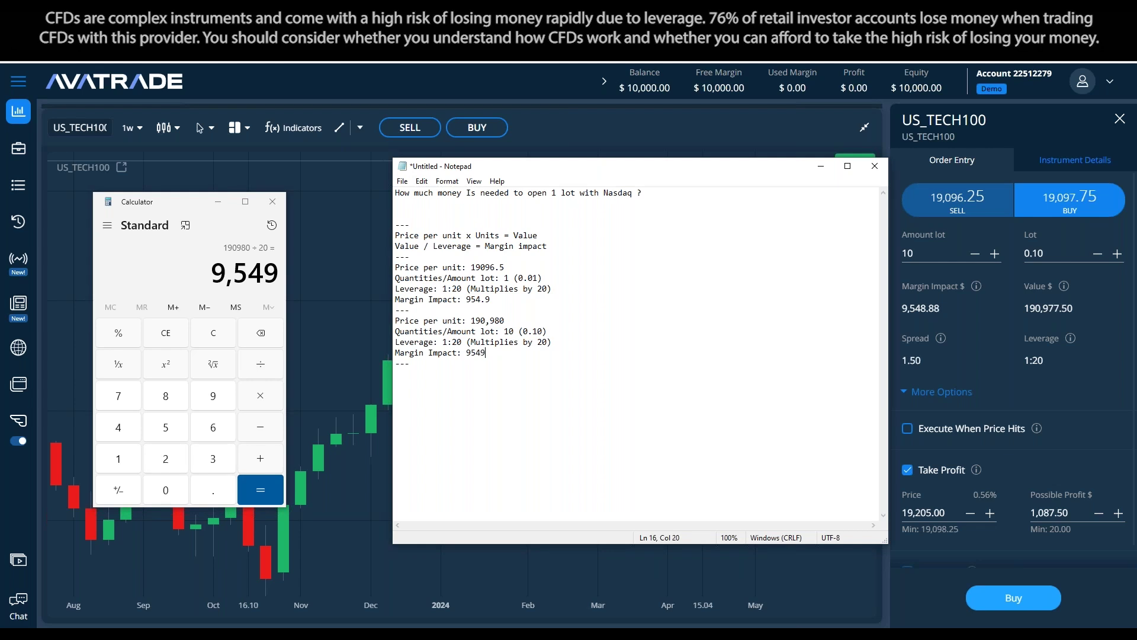
pyautogui.press('Down')
pyautogui.press('Up')
pyautogui.press('Up')
pyautogui.press('End')
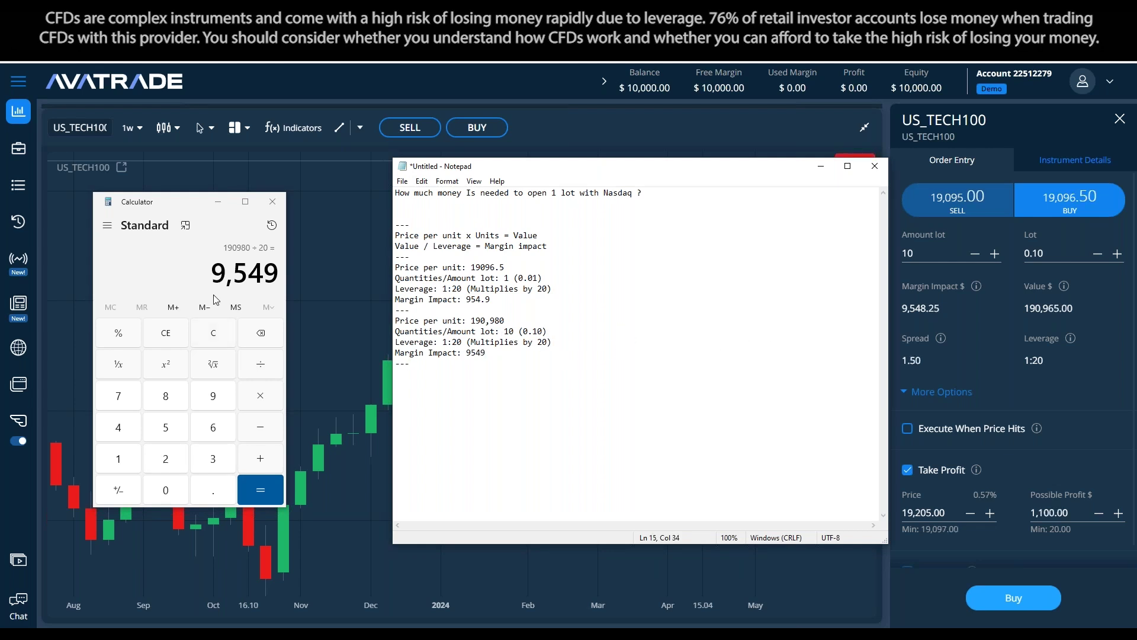
# Clear and close Calculator, moving the notes back over the chart
pyautogui.click(220, 327)
pyautogui.click(711, 300)
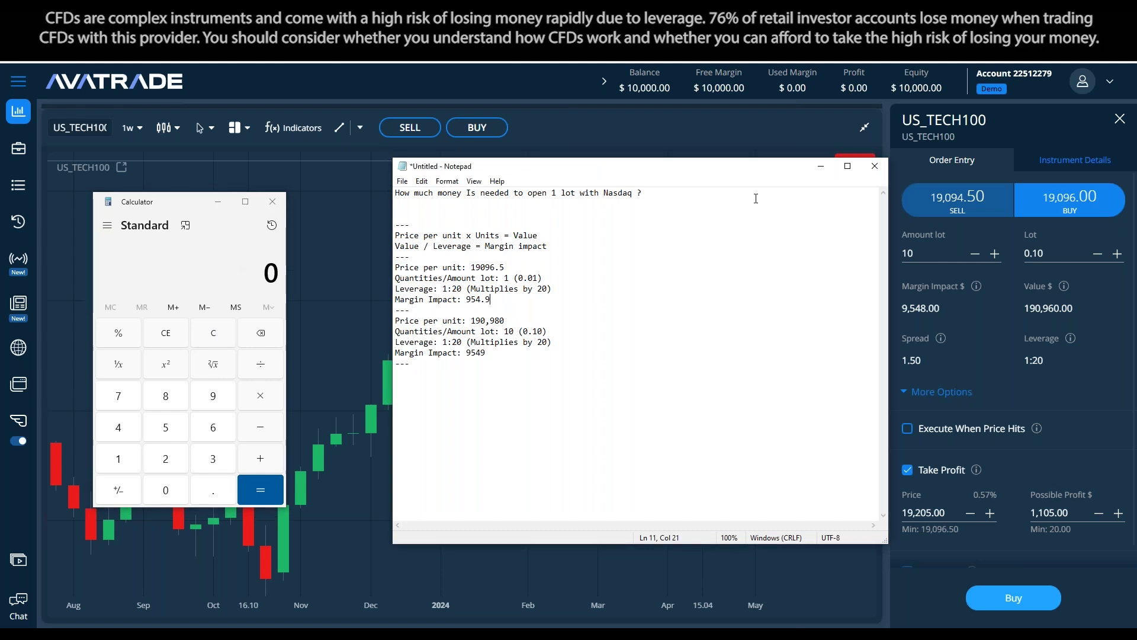
pyautogui.moveTo(720, 173); pyautogui.dragTo(679, 177)
pyautogui.click(586, 394)
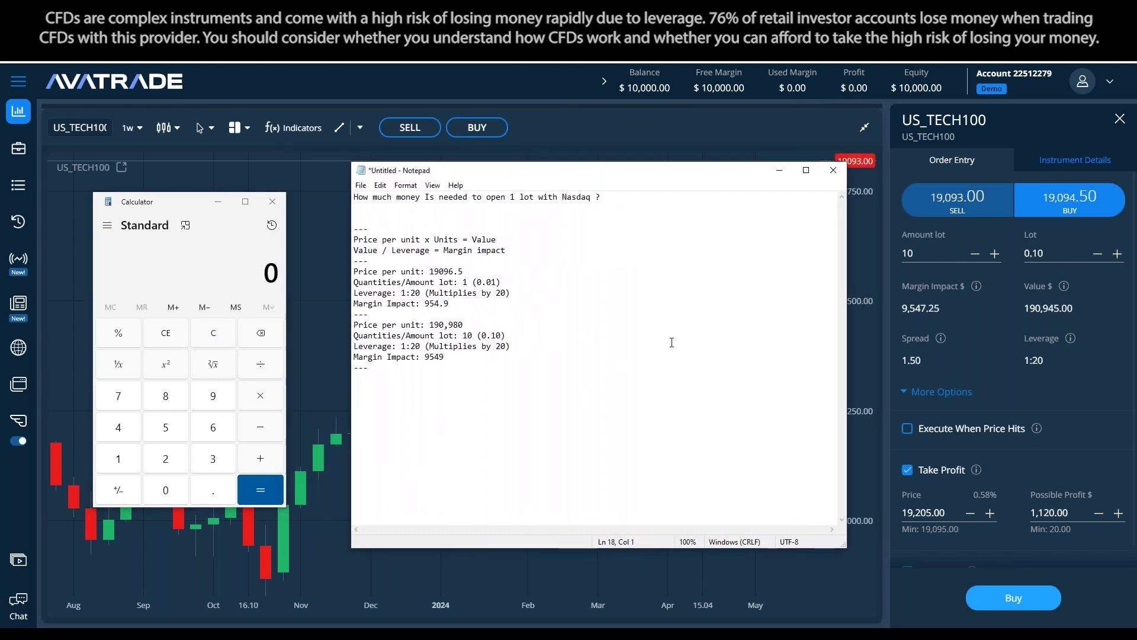
pyautogui.click(272, 201)
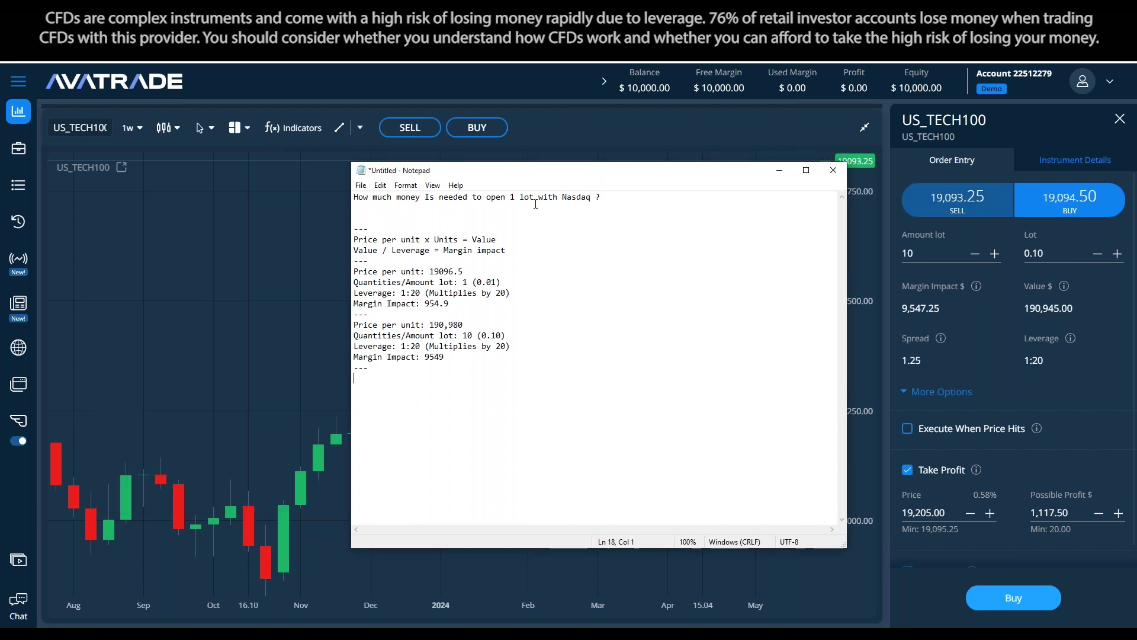
pyautogui.moveTo(592, 172); pyautogui.dragTo(501, 182)
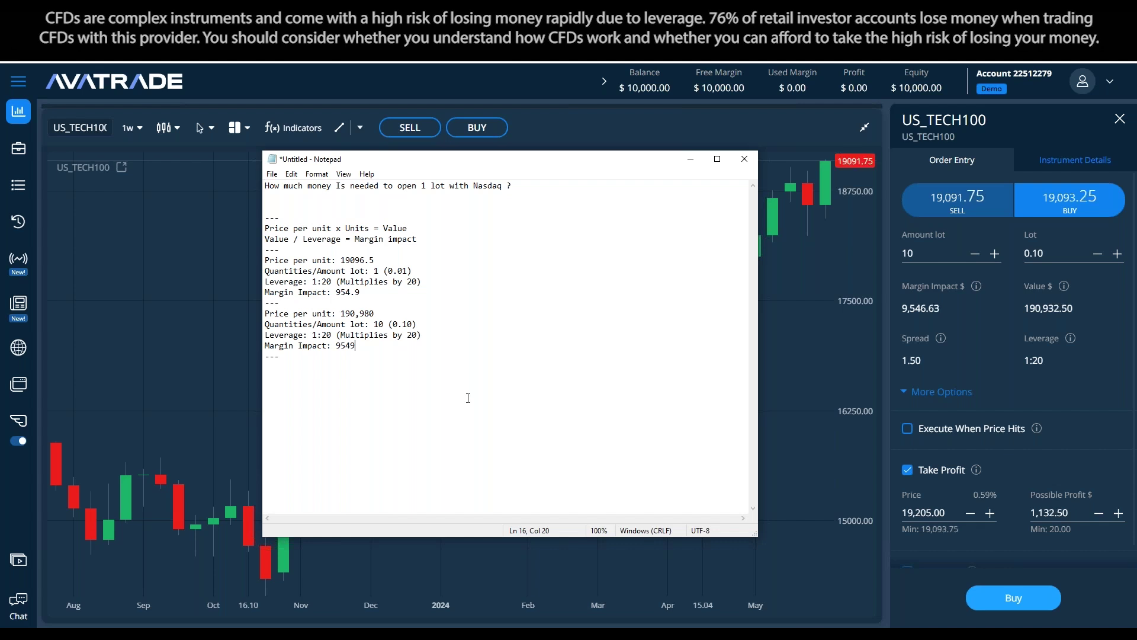
# Paste a copy of the 10-lot block below the original, then select the AvaTrade lot field
pyautogui.moveTo(421, 187); pyautogui.dragTo(427, 186)
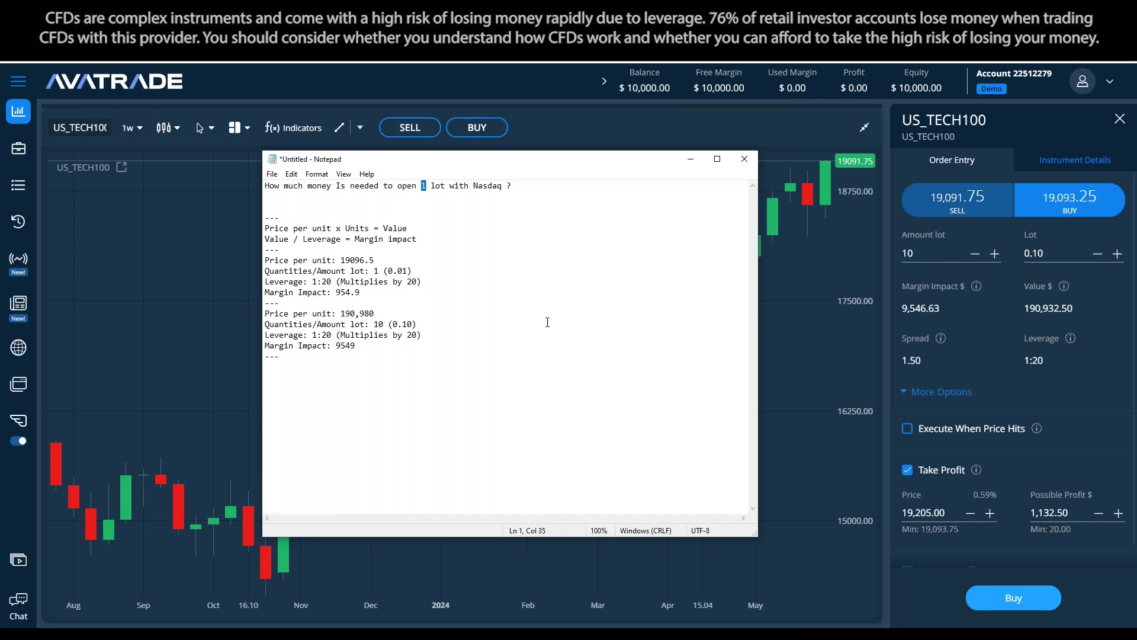
pyautogui.click(533, 347)
pyautogui.moveTo(265, 302); pyautogui.dragTo(376, 373)
pyautogui.hotkey('ctrl', 'c')
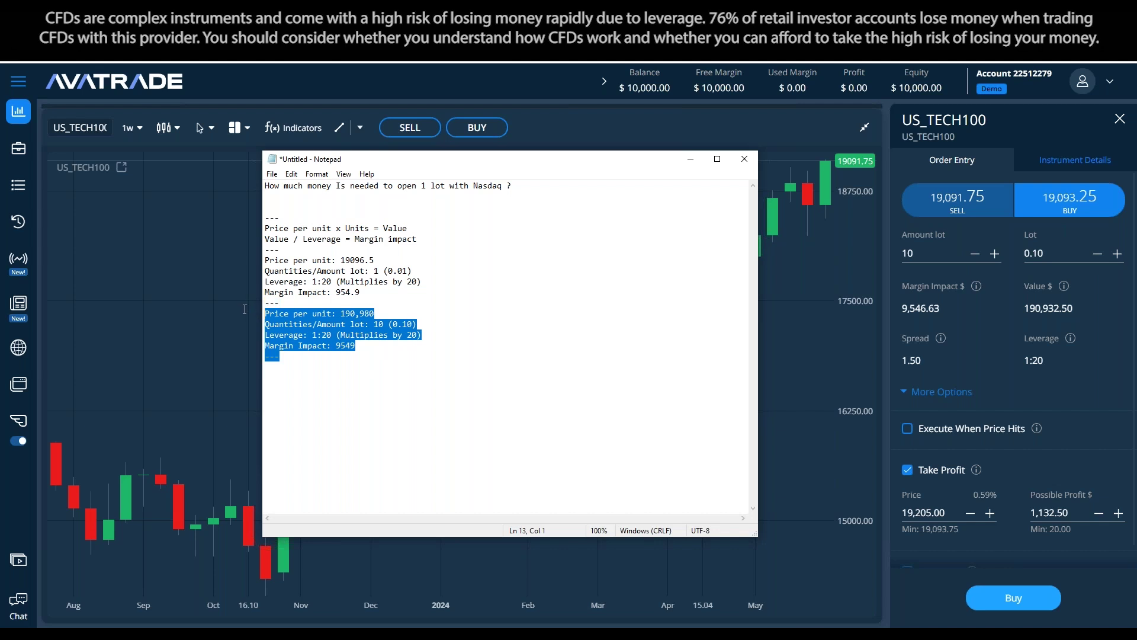
pyautogui.click(421, 344)
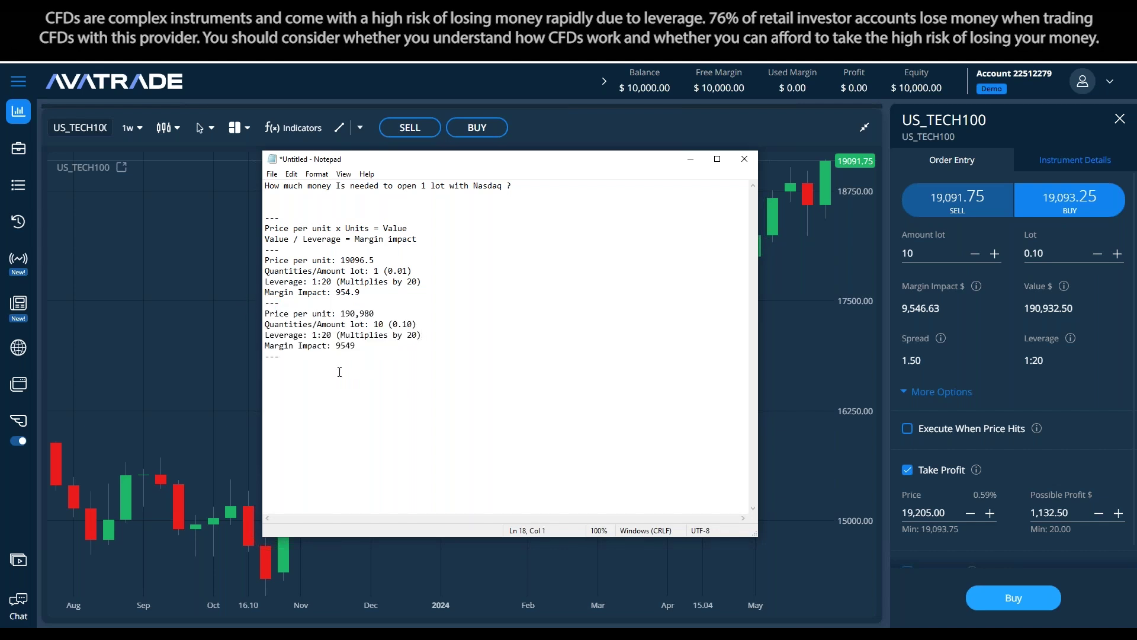
pyautogui.hotkey('ctrl', 'v')
pyautogui.click(459, 368)
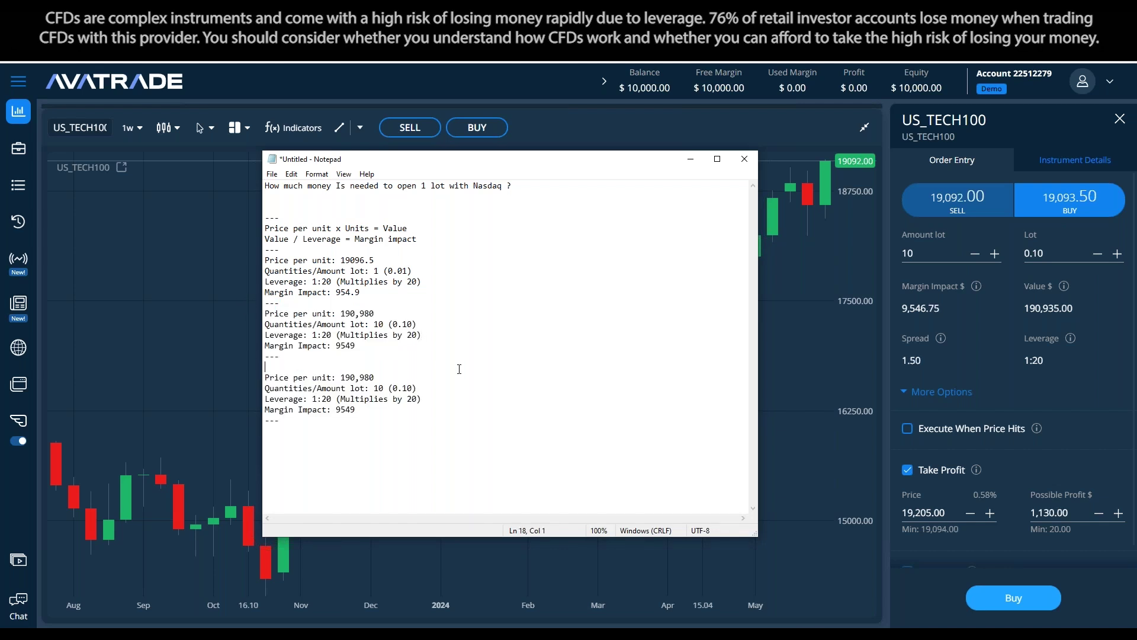
pyautogui.click(1031, 253)
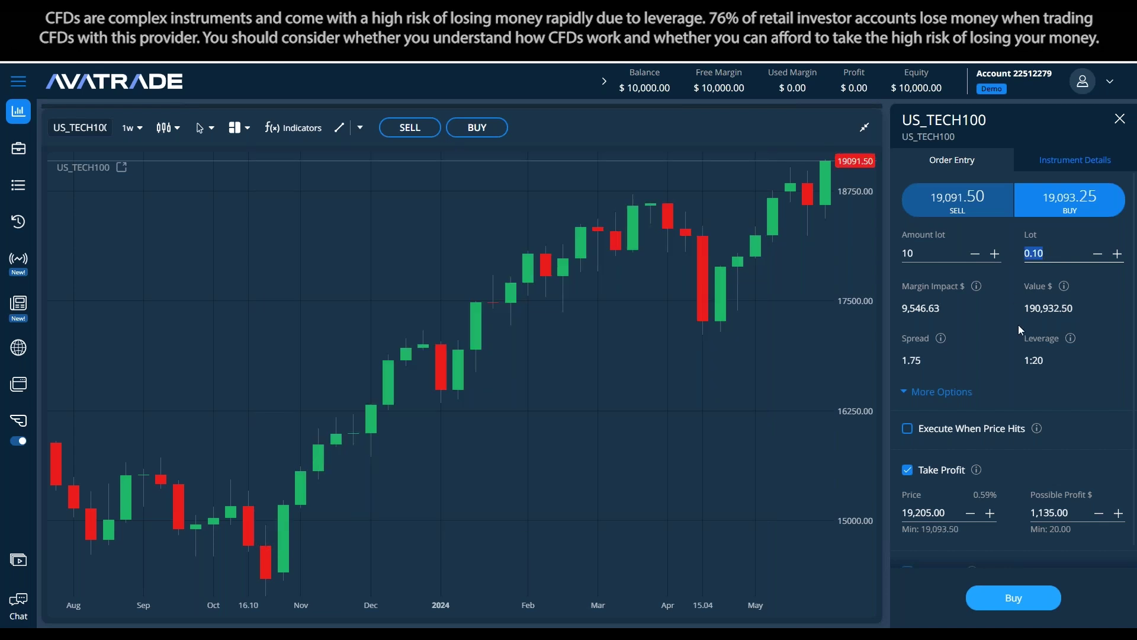
# Set the order ticket to 1 lot and change the copied block's price to 1,909,450
pyautogui.write('1')
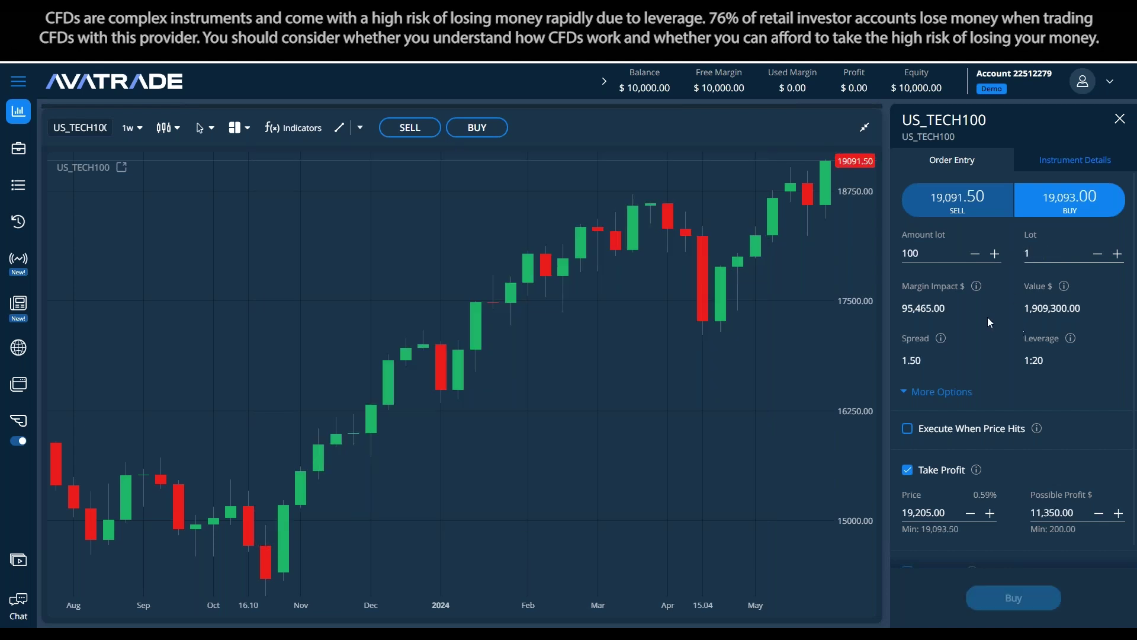
pyautogui.hotkey('alt', 'Tab')
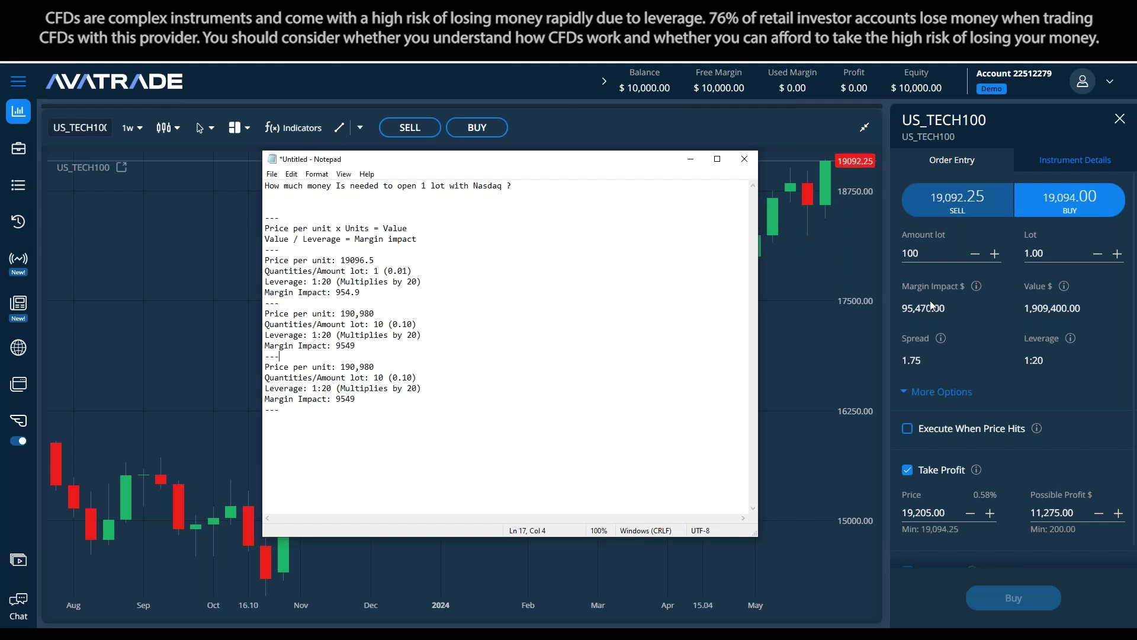
pyautogui.click(377, 367)
pyautogui.write(',0')
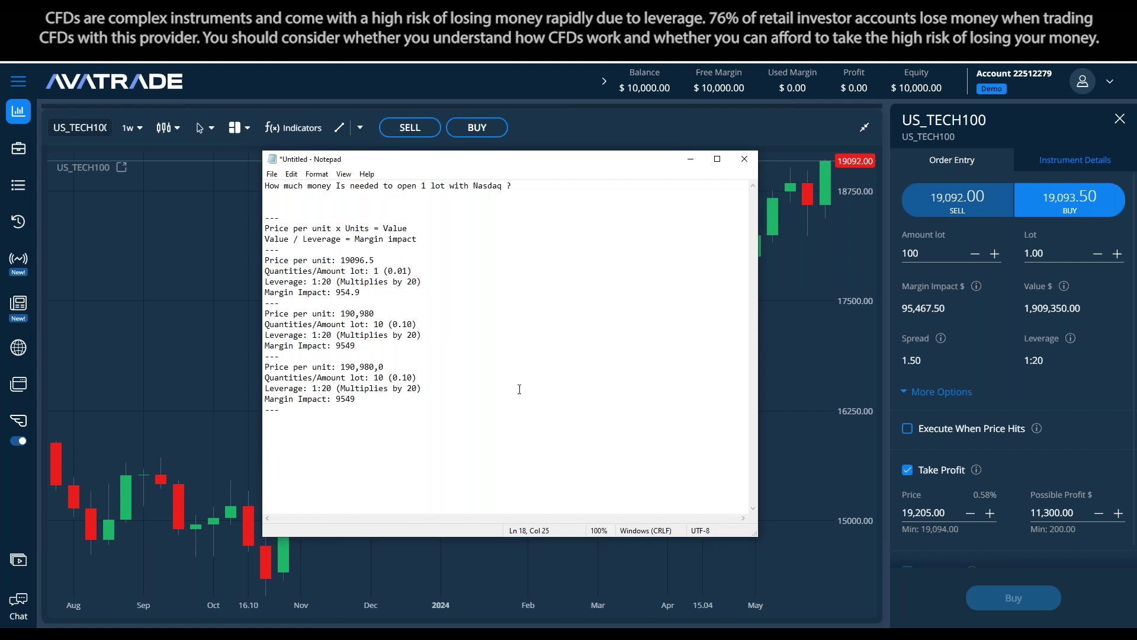
pyautogui.press('BackSpace')
pyautogui.press('Left')
pyautogui.press('Left')
pyautogui.press('Left')
pyautogui.press('Left')
pyautogui.press('Left')
pyautogui.press('Left')
pyautogui.write(',')
pyautogui.press('End')
pyautogui.press('Left')
pyautogui.press('Left')
pyautogui.press('Left')
pyautogui.press('Left')
pyautogui.press('Left')
pyautogui.write('0')
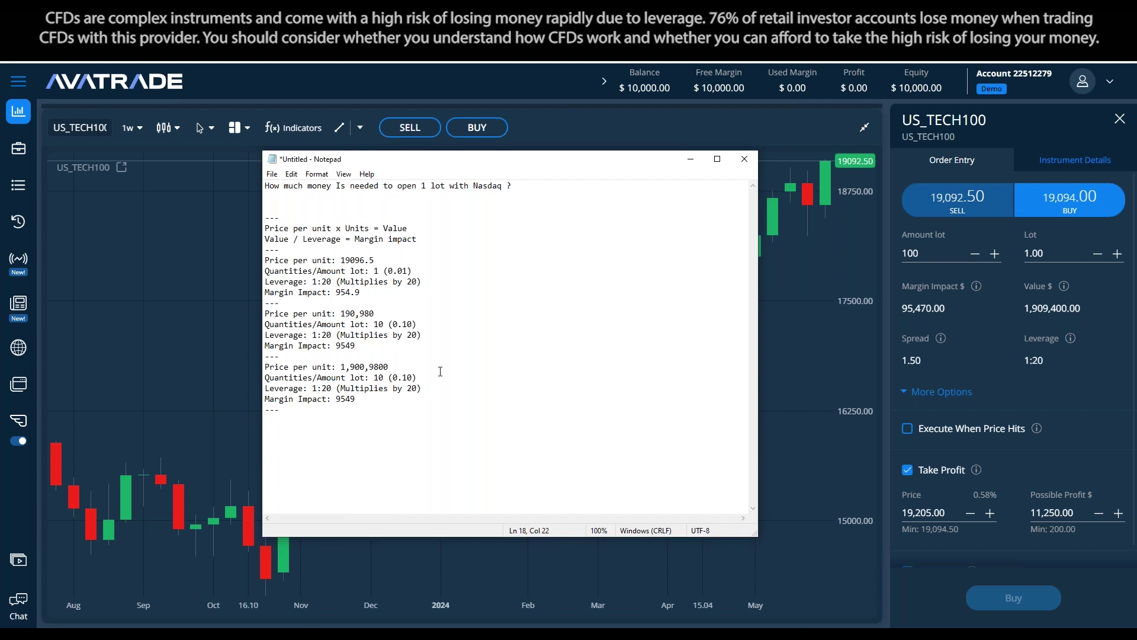
pyautogui.moveTo(391, 367); pyautogui.dragTo(362, 368)
pyautogui.write('9,')
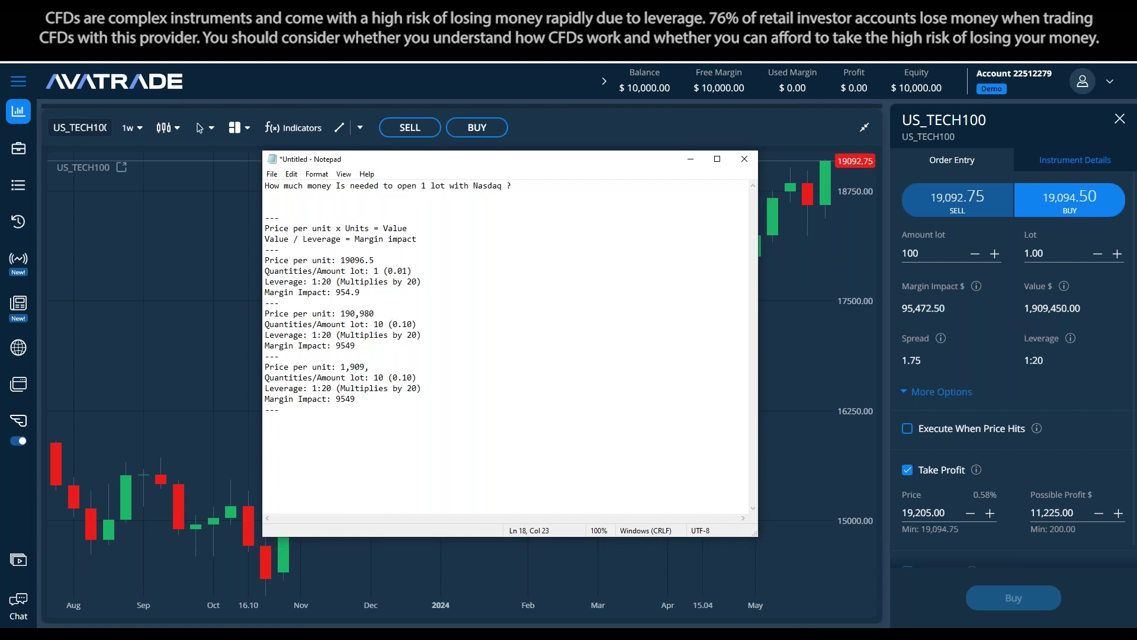
pyautogui.write('450')
# Change the copied block's lot quantity to 100 lots (1)
pyautogui.click(387, 377)
pyautogui.write('0')
pyautogui.moveTo(407, 377); pyautogui.dragTo(397, 377)
pyautogui.write('10')
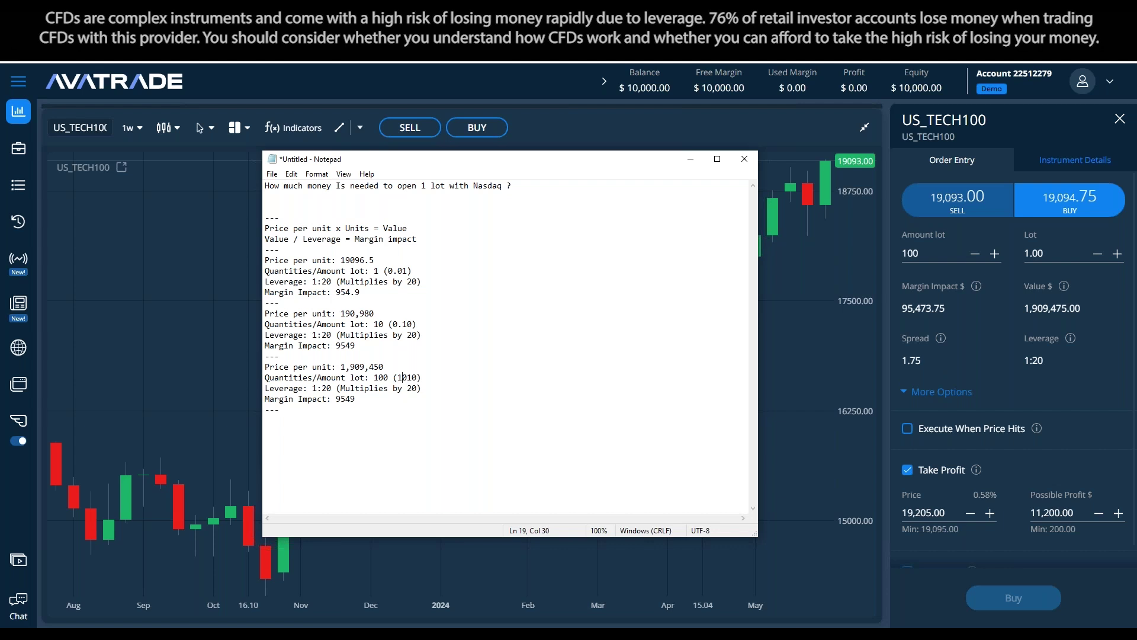
pyautogui.press('Right')
pyautogui.press('Delete')
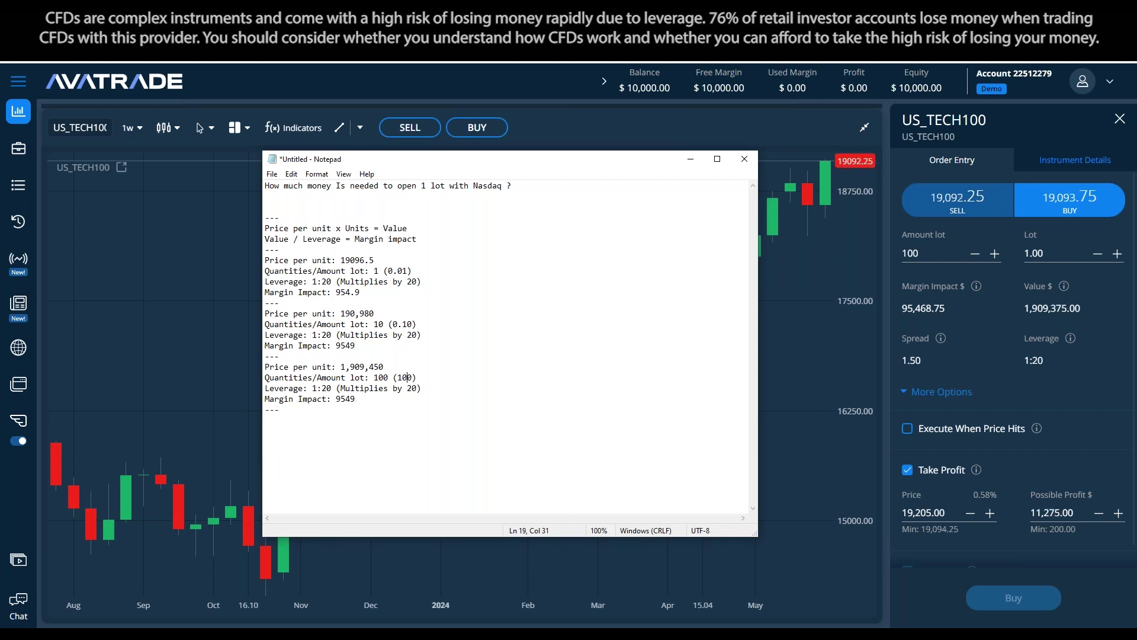
pyautogui.click(416, 397)
pyautogui.doubleClick(405, 378)
pyautogui.write('1')
# Change the copied block's margin impact from 9549 to 95,490
pyautogui.click(398, 412)
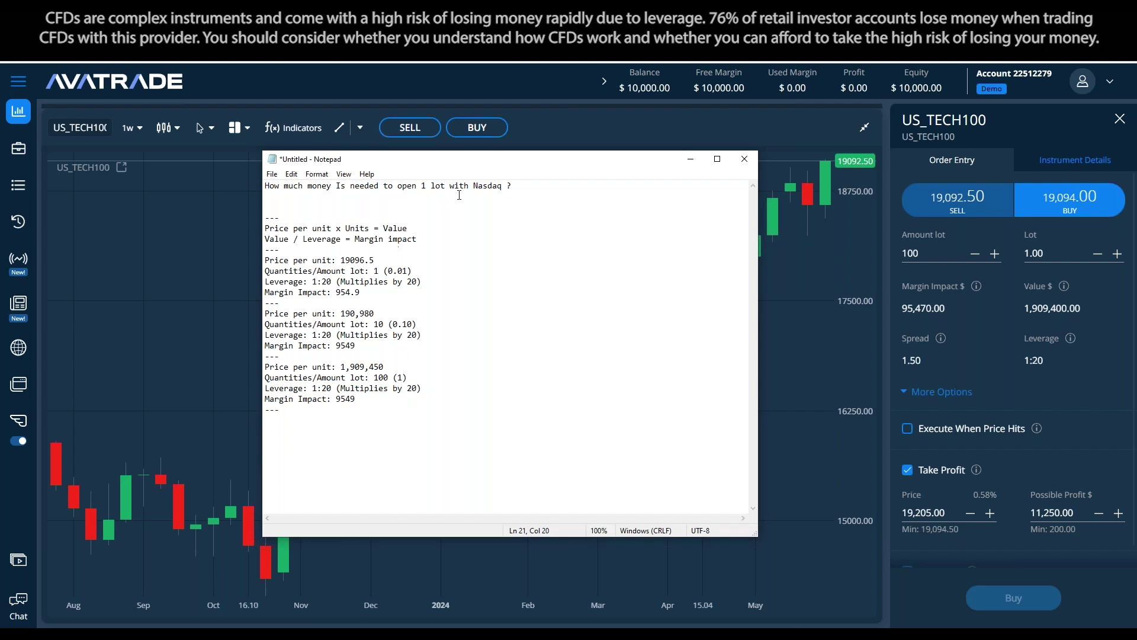
pyautogui.click(420, 390)
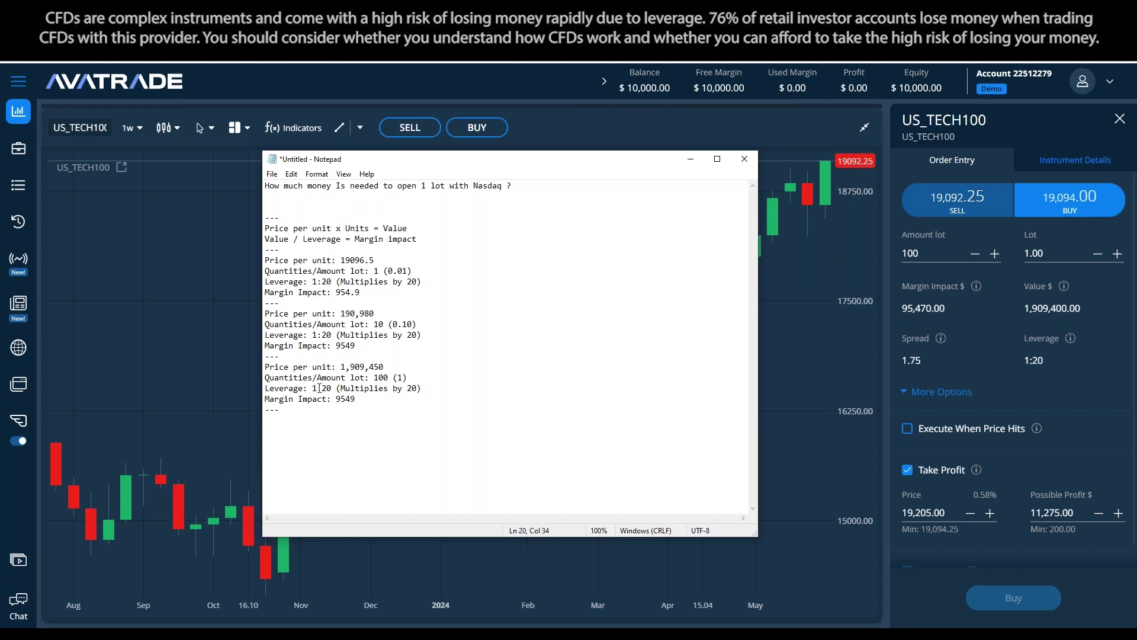
pyautogui.click(354, 399)
pyautogui.write('0')
pyautogui.press('Left')
pyautogui.press('Left')
pyautogui.press('Left')
pyautogui.write(',')
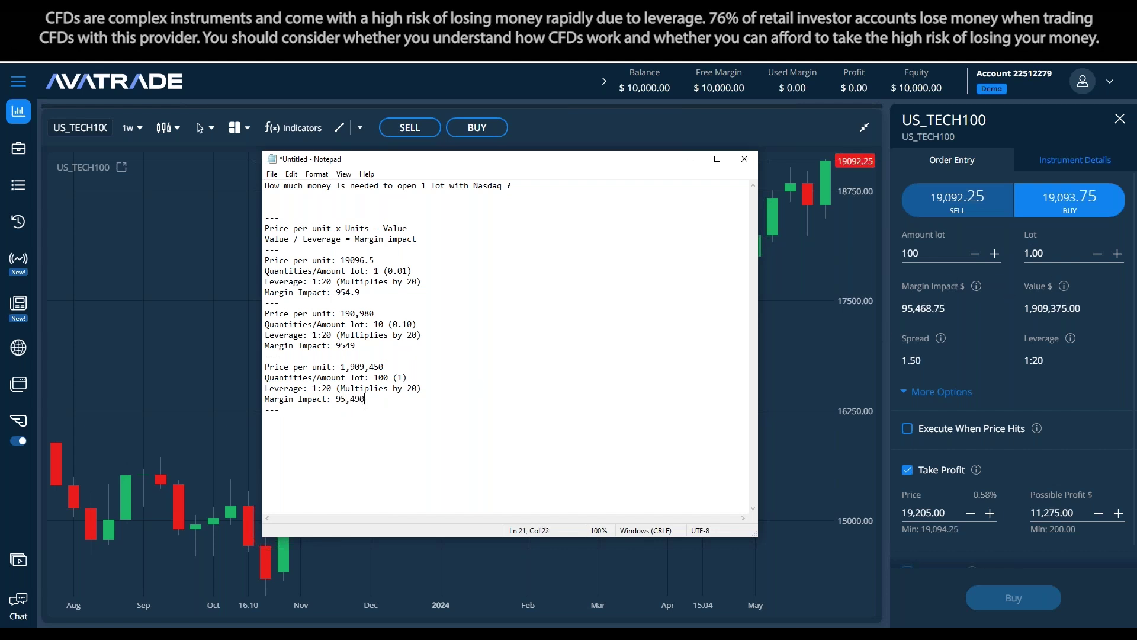
pyautogui.click(434, 405)
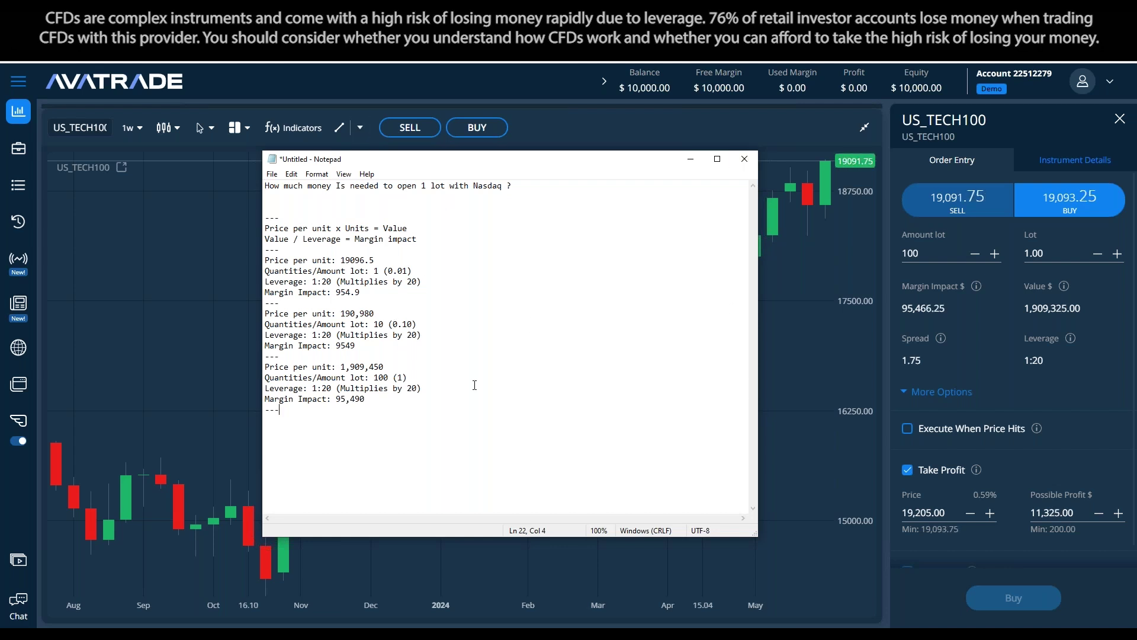
# Add the line 'Margin impact = Necessary amount to open a position' below the formulas
pyautogui.moveTo(981, 288)
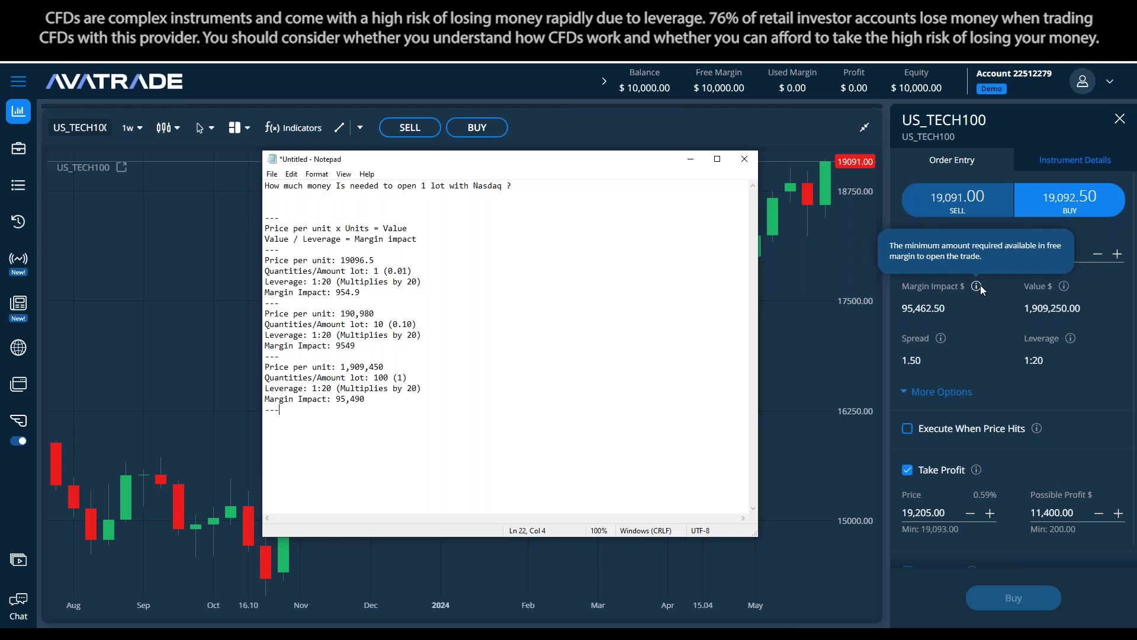
pyautogui.click(504, 238)
pyautogui.press('Return')
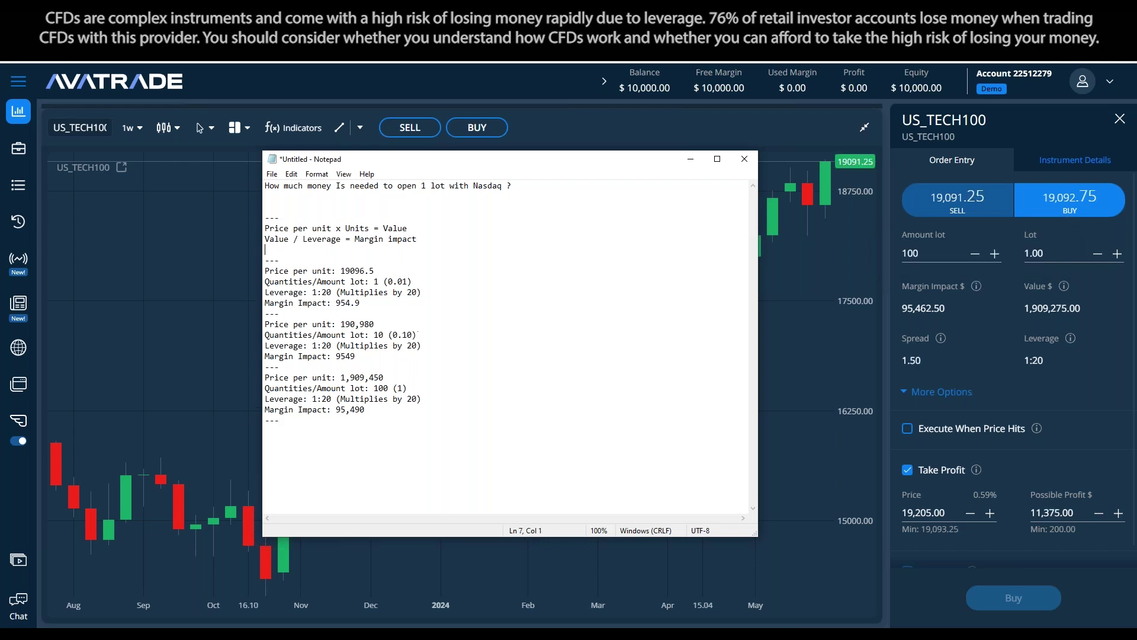
pyautogui.write('Margin impact = Necessary amount to aqu')
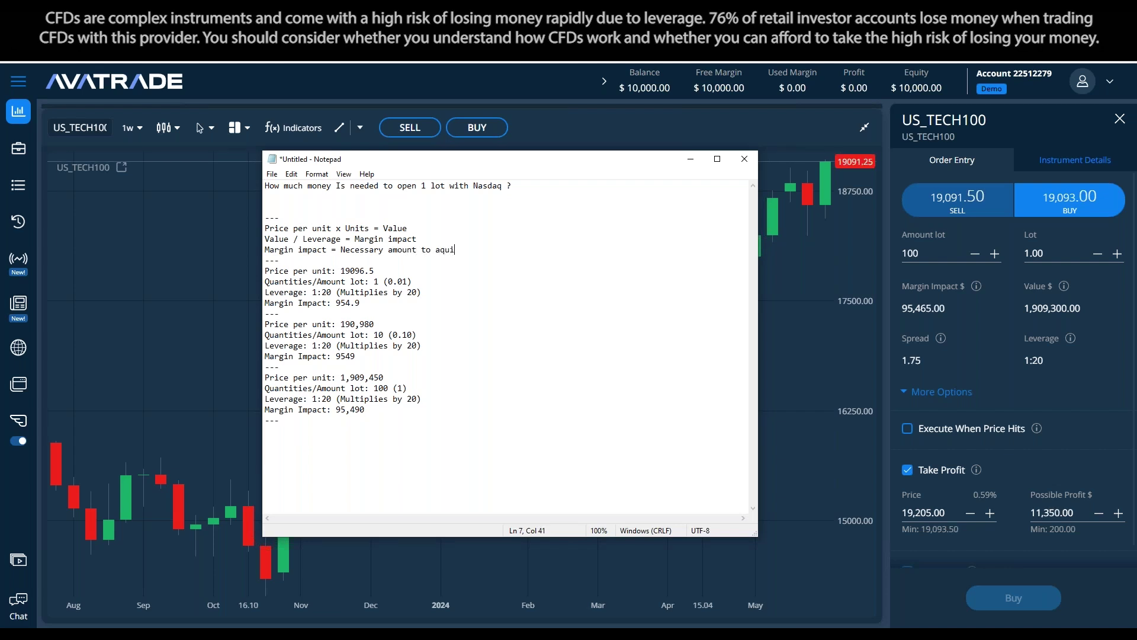
pyautogui.press('BackSpace')
pyautogui.write('open a position')
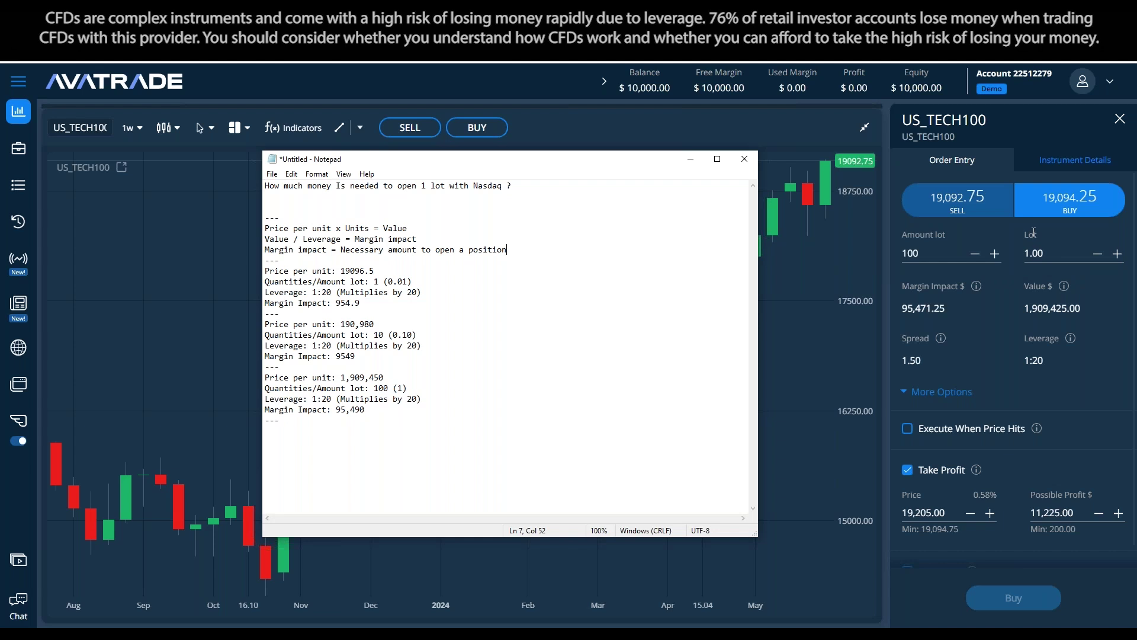
# Select the 'Value / Leverage = Margin impact' line and bring the trading chart forward
pyautogui.moveTo(1066, 288)
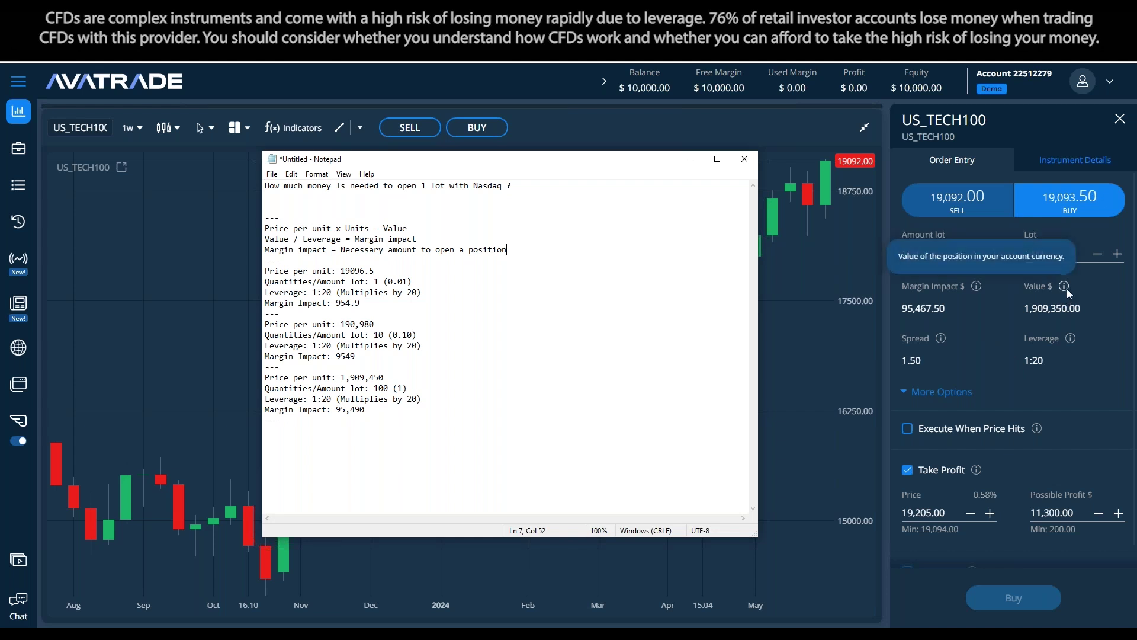
pyautogui.moveTo(418, 239); pyautogui.dragTo(279, 239)
pyautogui.click(456, 240)
pyautogui.moveTo(423, 242); pyautogui.dragTo(236, 236)
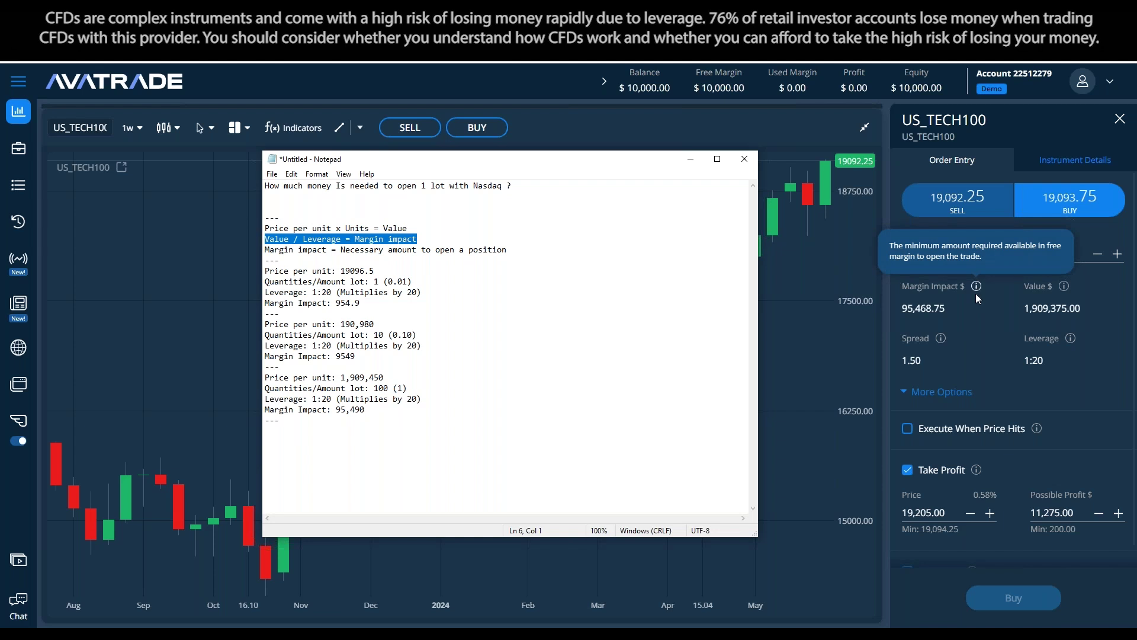
pyautogui.click(978, 333)
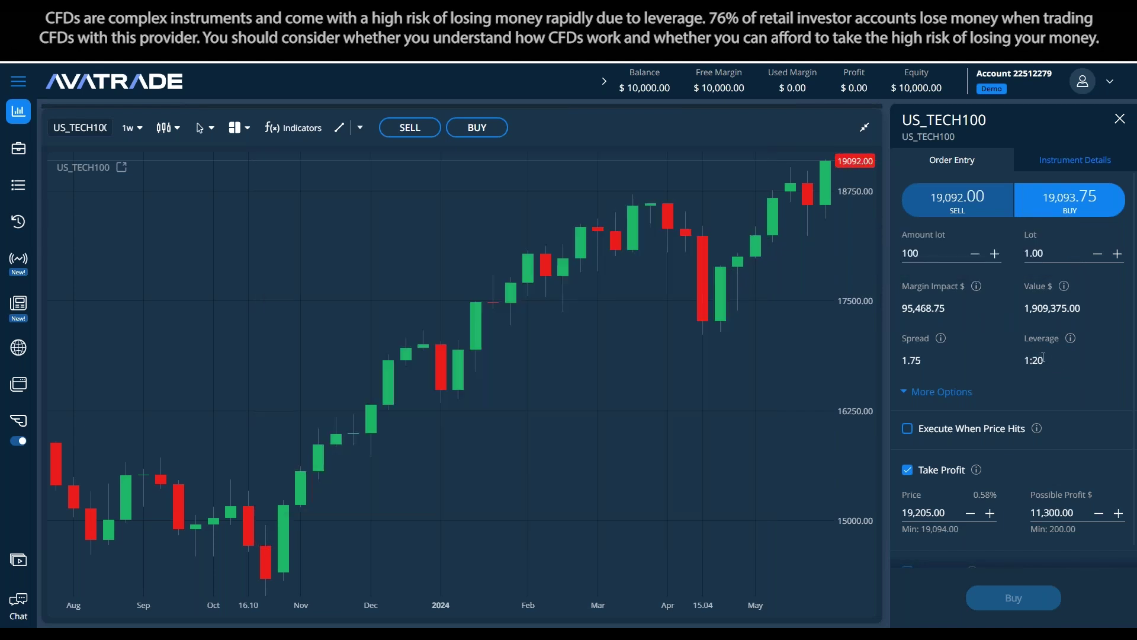
# Check the 5% margin in the instrument details, then close the details panel
pyautogui.click(1051, 160)
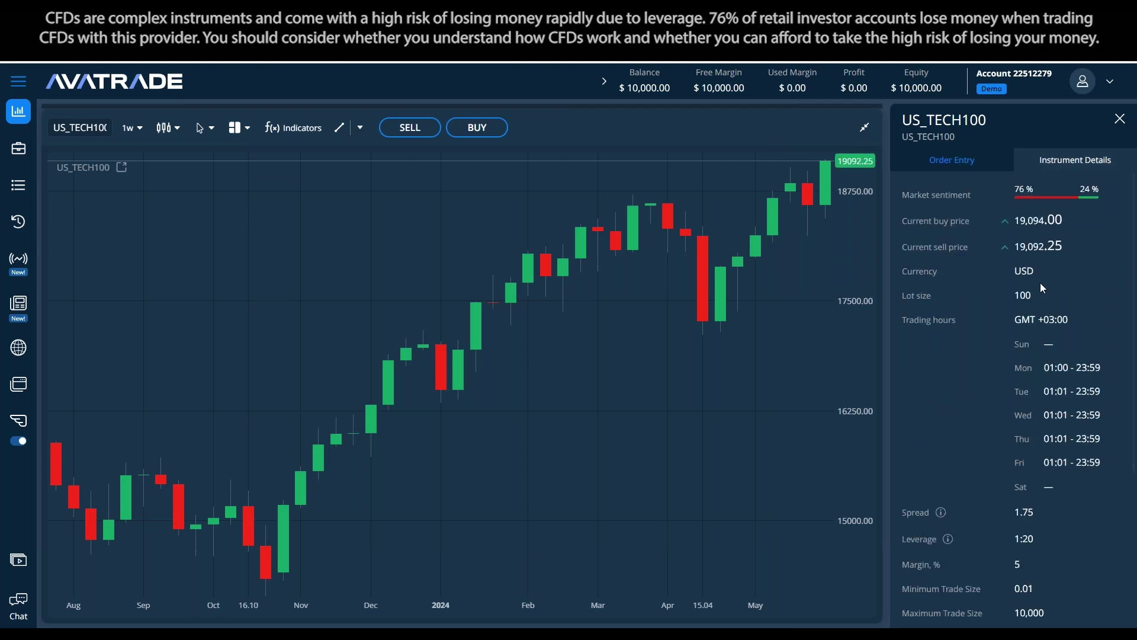
pyautogui.scroll(-1, 1043, 431)
pyautogui.scroll(-2, 1043, 431)
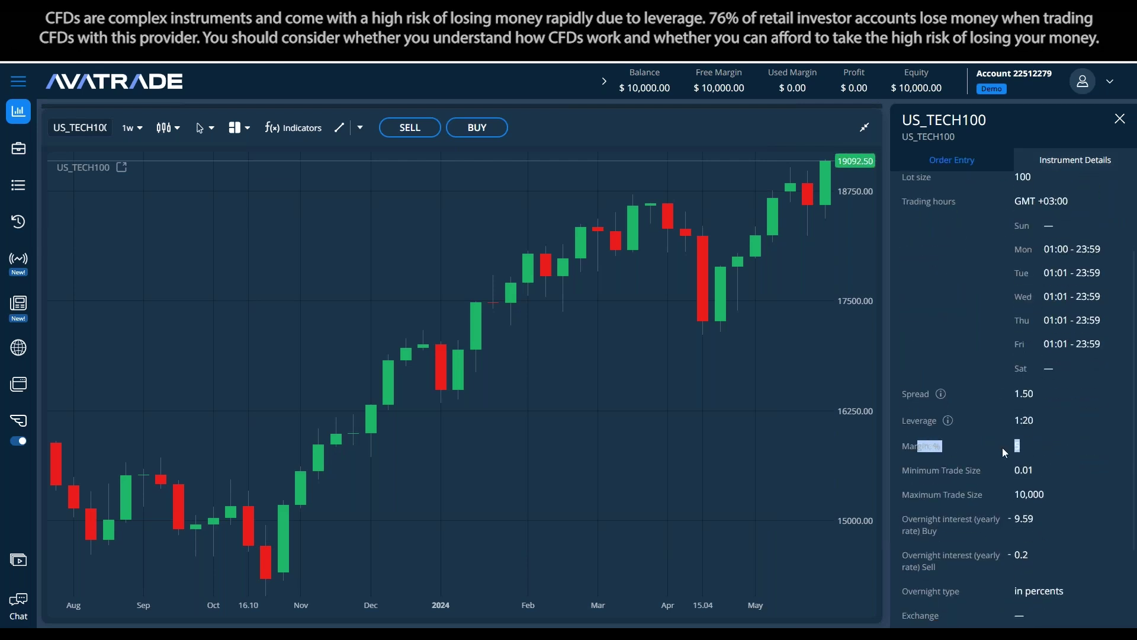
pyautogui.moveTo(1031, 446); pyautogui.dragTo(1012, 449)
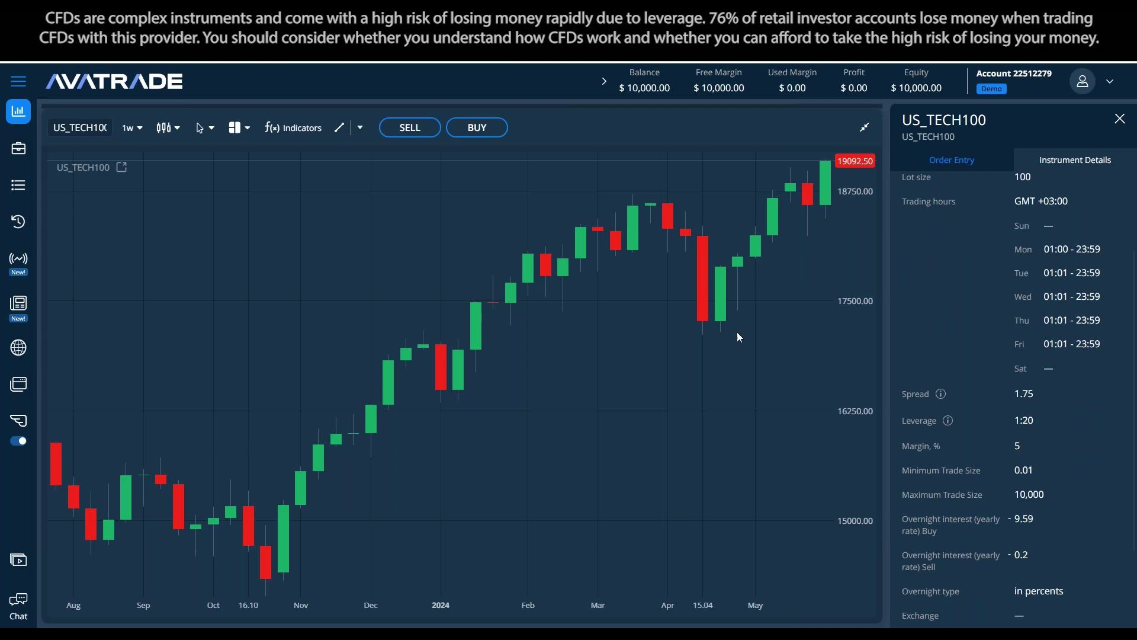
pyautogui.hotkey('alt', 'Tab')
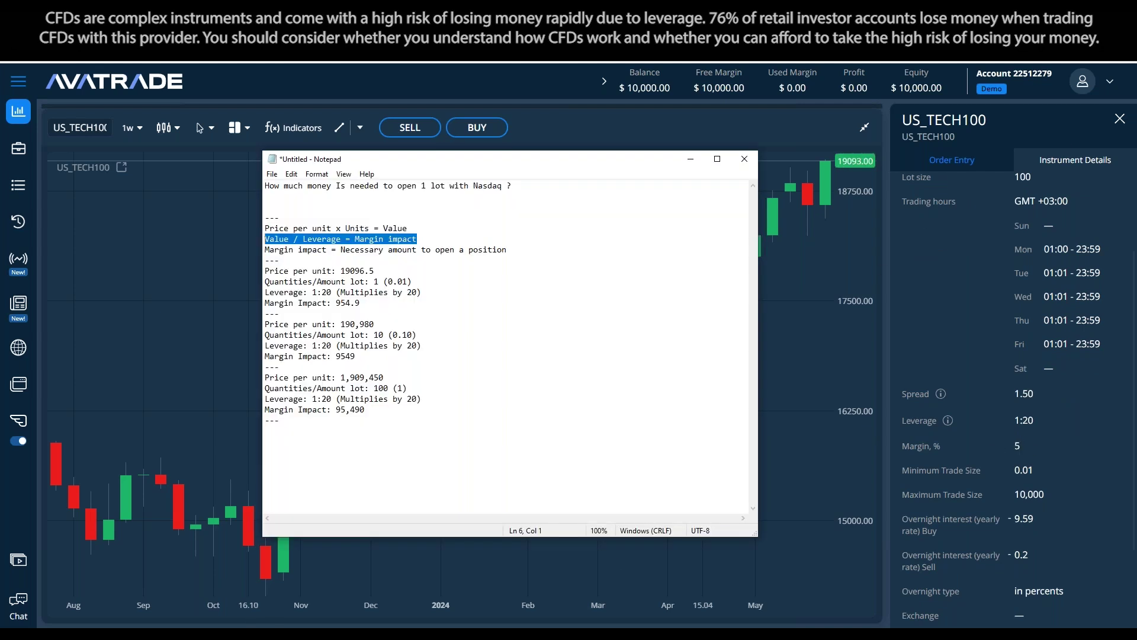
pyautogui.click(414, 389)
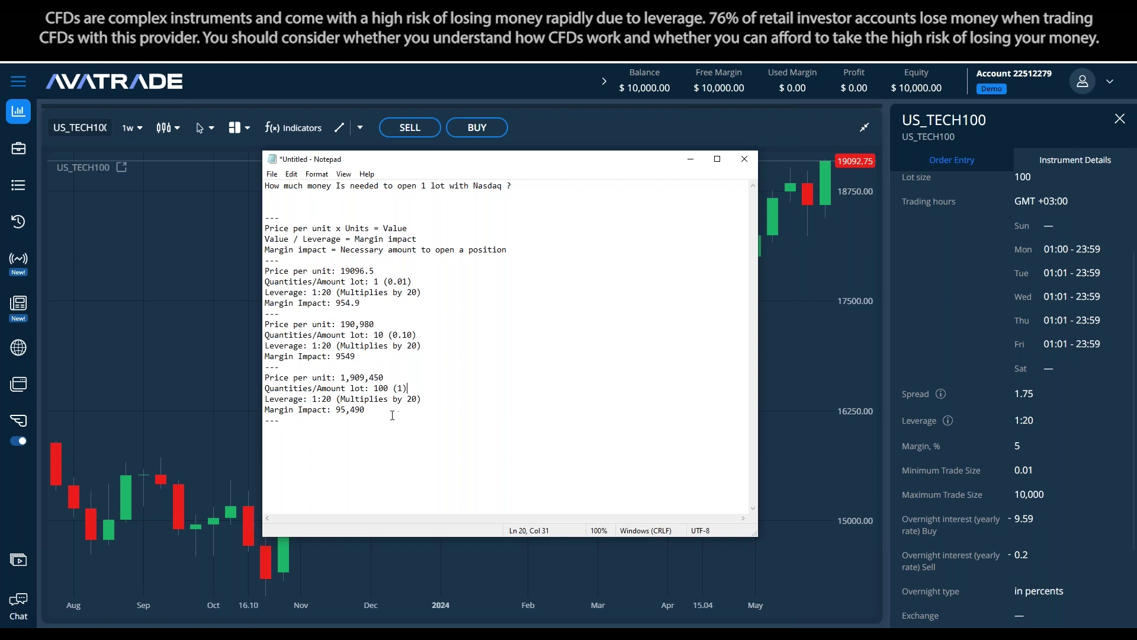
pyautogui.click(1120, 119)
# Delete the 1-lot and 10-lot examples from the notes and copy the three formula lines
pyautogui.hotkey('alt', 'Tab')
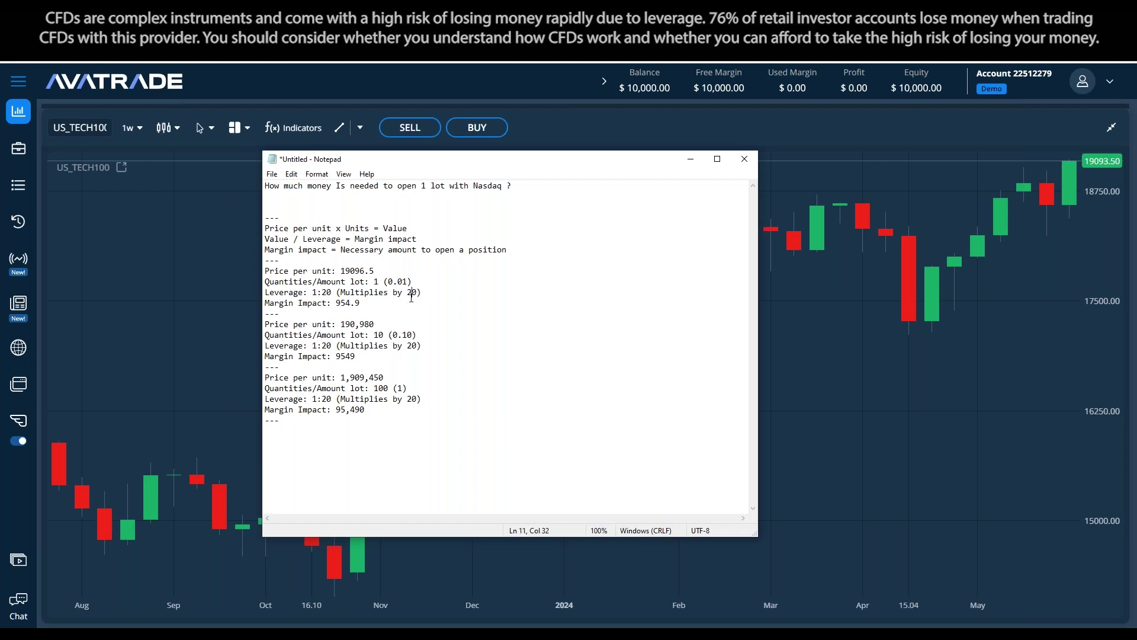
pyautogui.moveTo(447, 359); pyautogui.dragTo(265, 261)
pyautogui.press('BackSpace')
pyautogui.press('BackSpace')
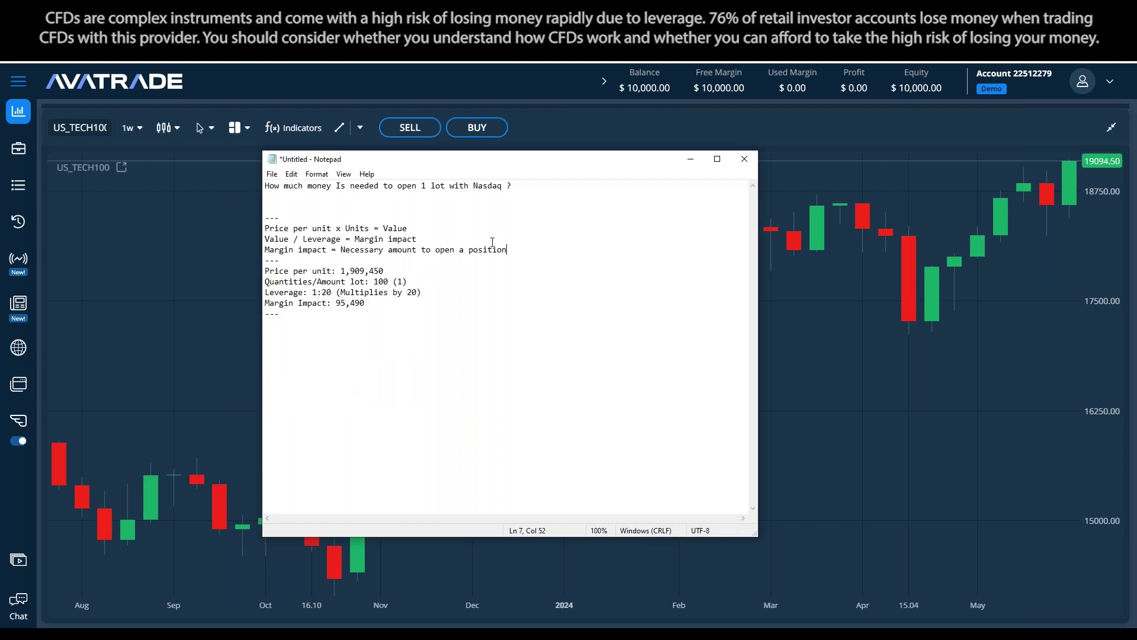
pyautogui.moveTo(510, 250); pyautogui.dragTo(239, 229)
pyautogui.hotkey('ctrl', 'c')
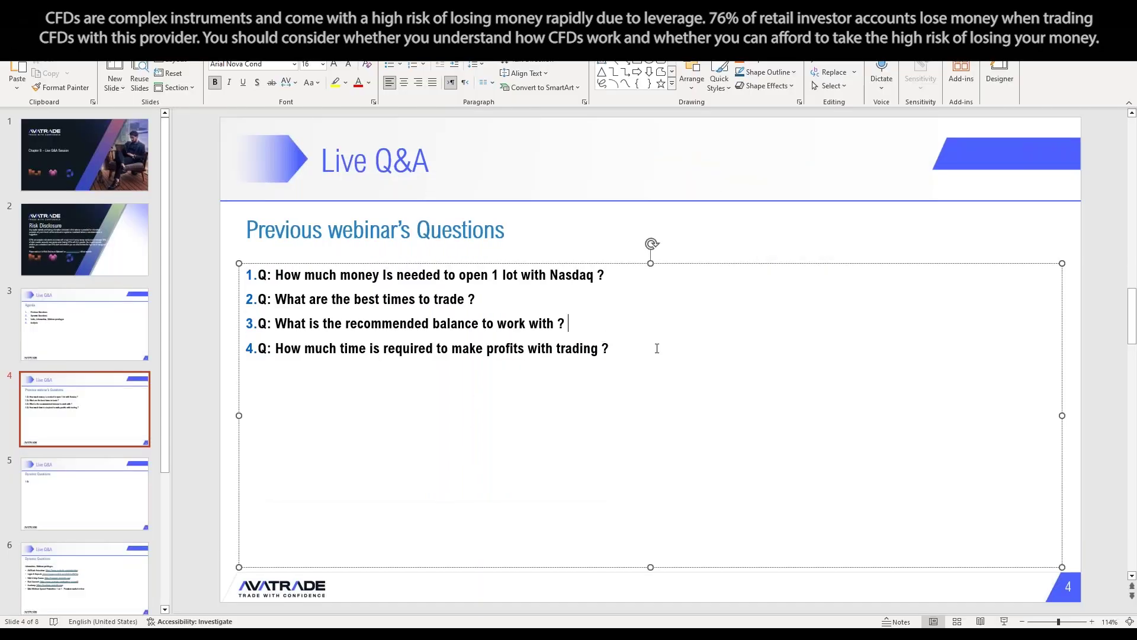
pyautogui.click(656, 349)
# Paste the three formulas after question 1 and join them into one line with | separators
pyautogui.hotkey('ctrl', 'v')
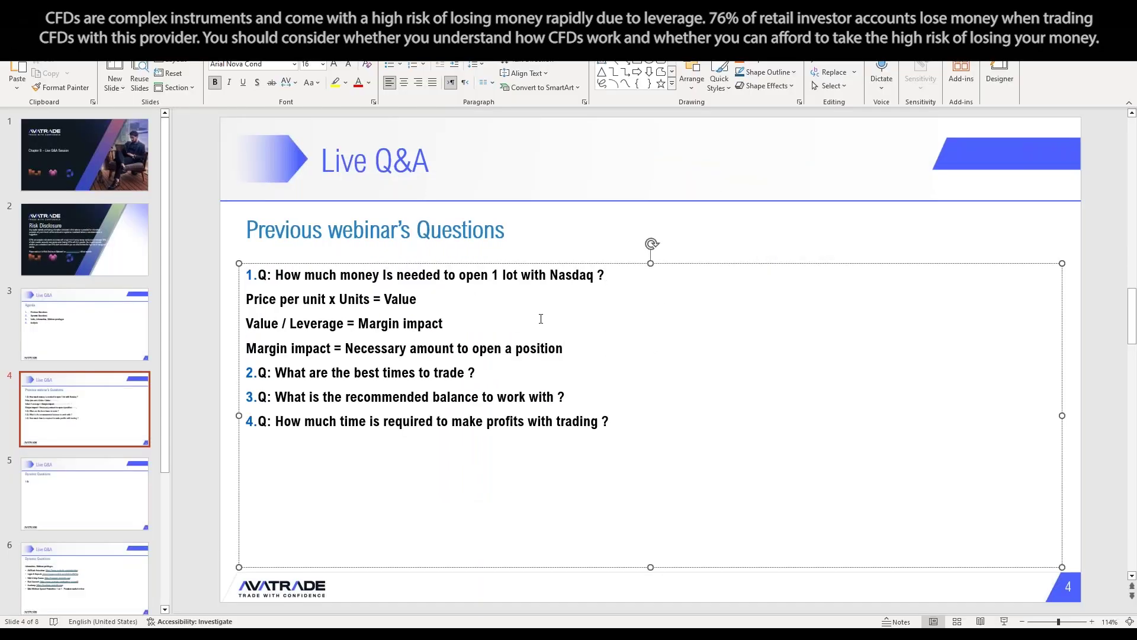
pyautogui.press('BackSpace')
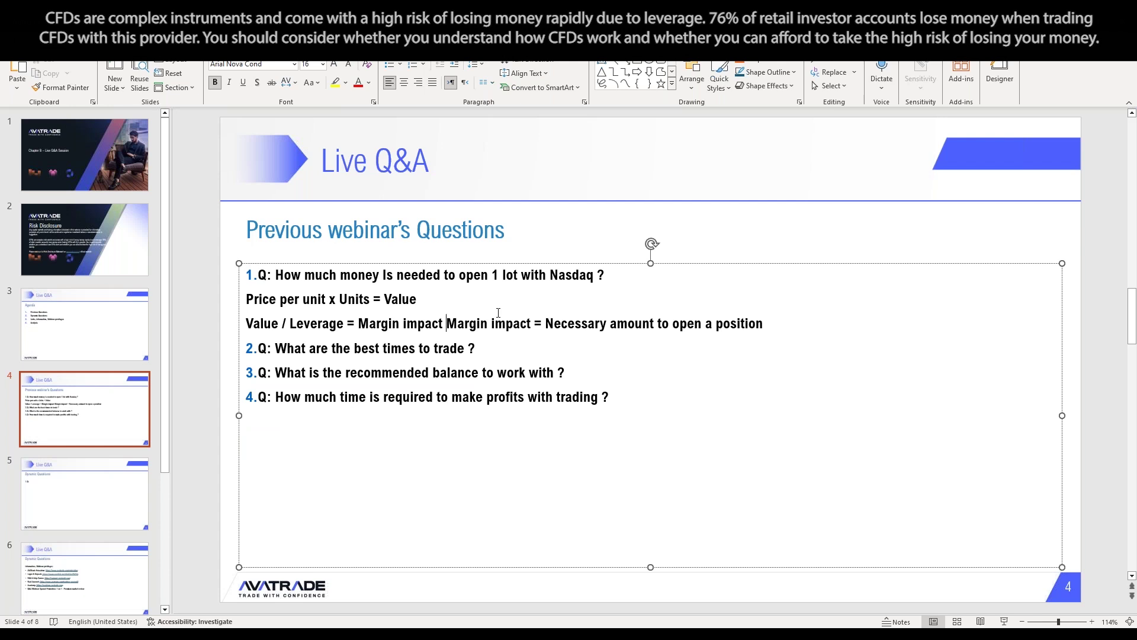
pyautogui.write('|')
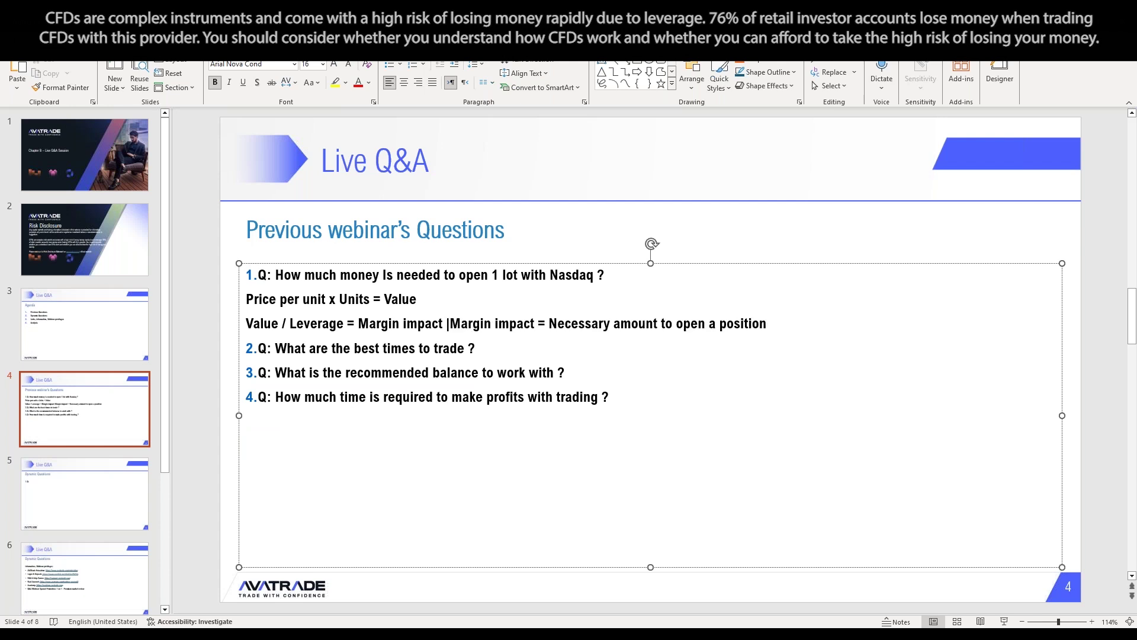
pyautogui.press('Escape')
pyautogui.press('Escape')
pyautogui.click(407, 296)
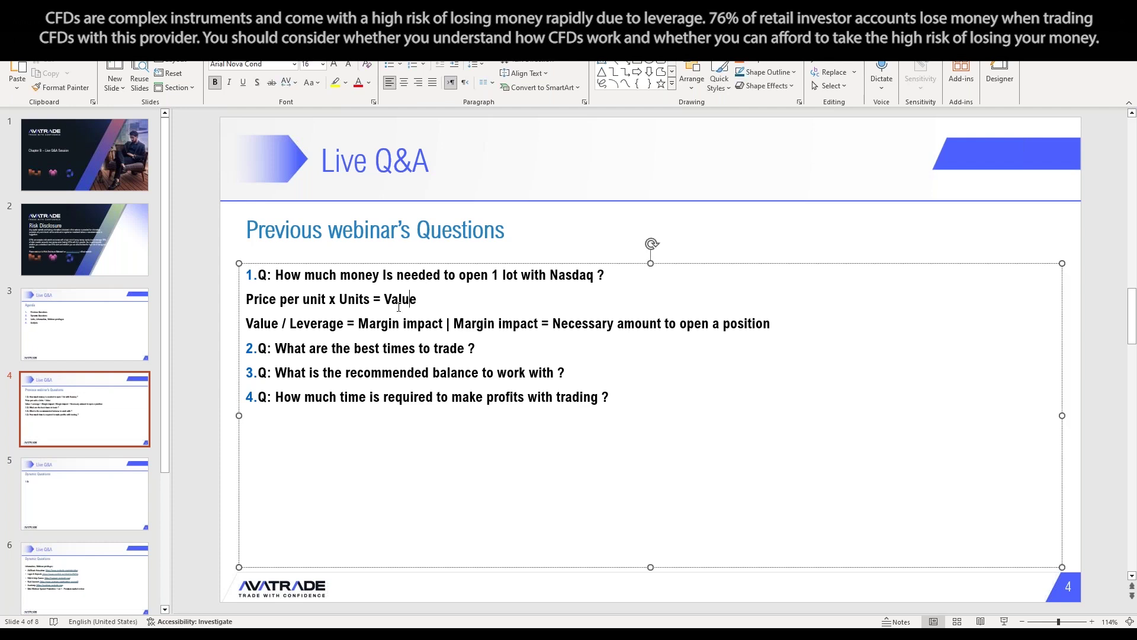
pyautogui.click(246, 323)
pyautogui.press('BackSpace')
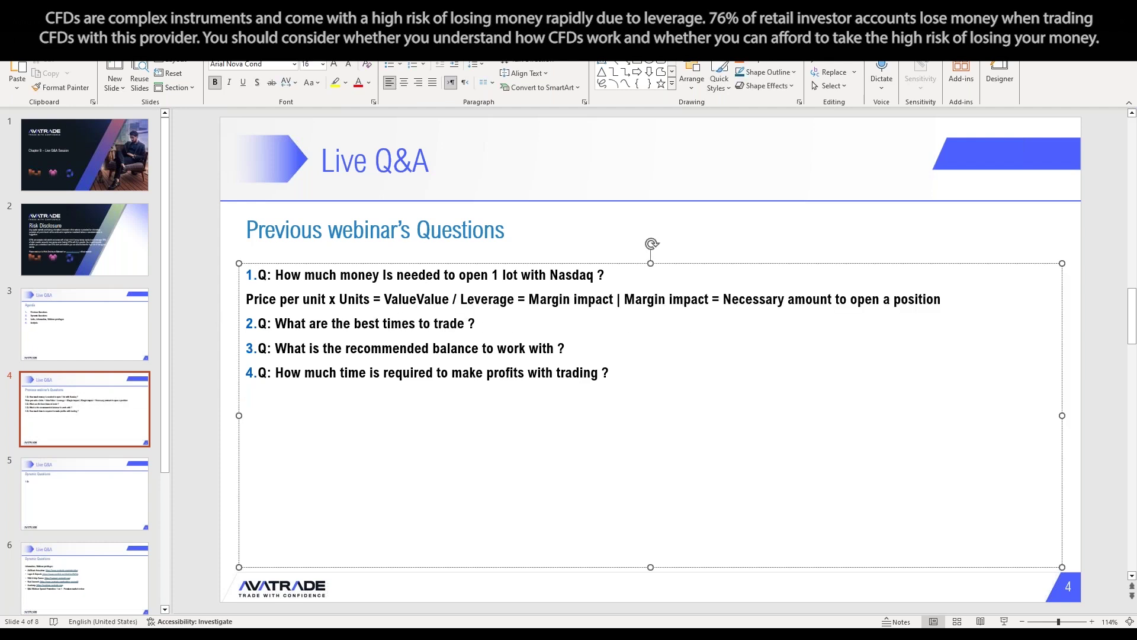
pyautogui.write('|')
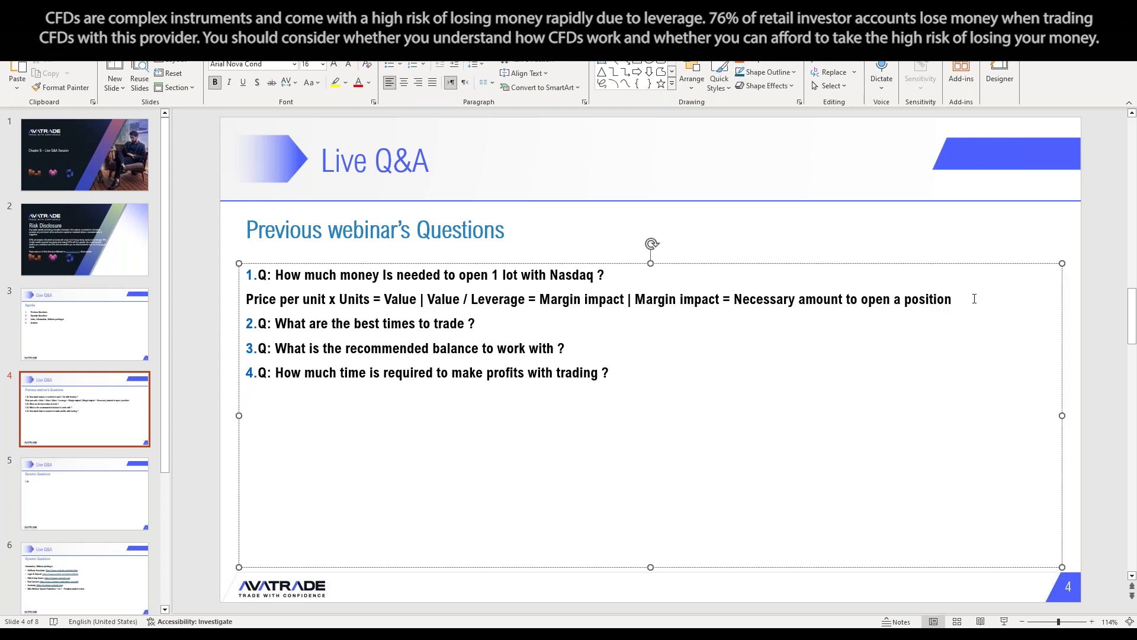
# Change the combined formula line from bold to regular text
pyautogui.moveTo(943, 301); pyautogui.dragTo(245, 299)
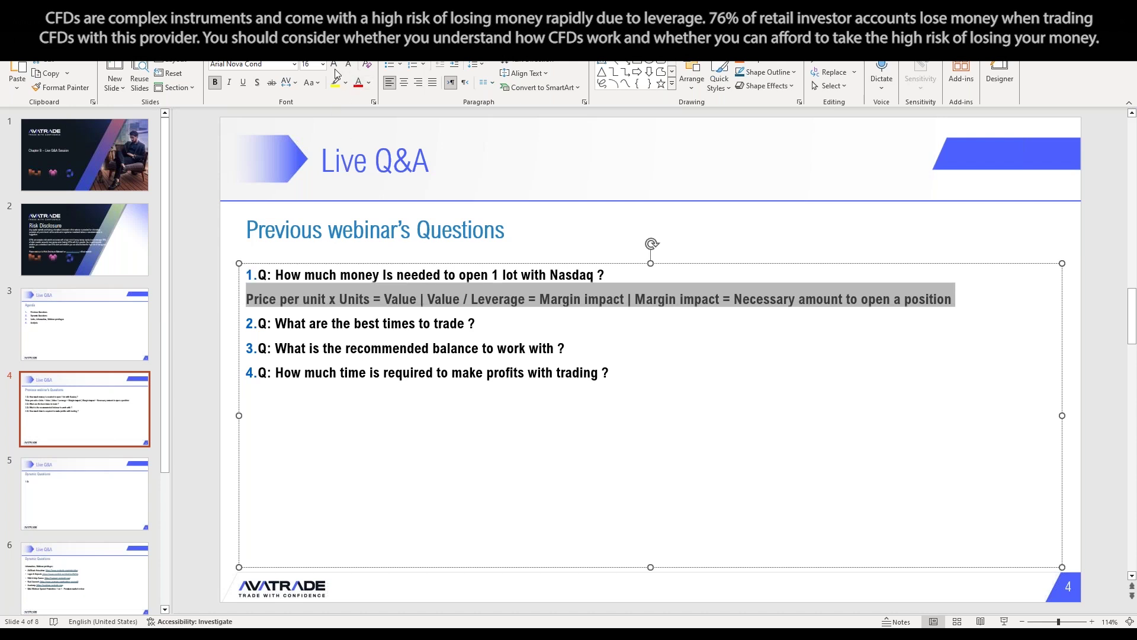
pyautogui.click(216, 81)
pyautogui.click(770, 346)
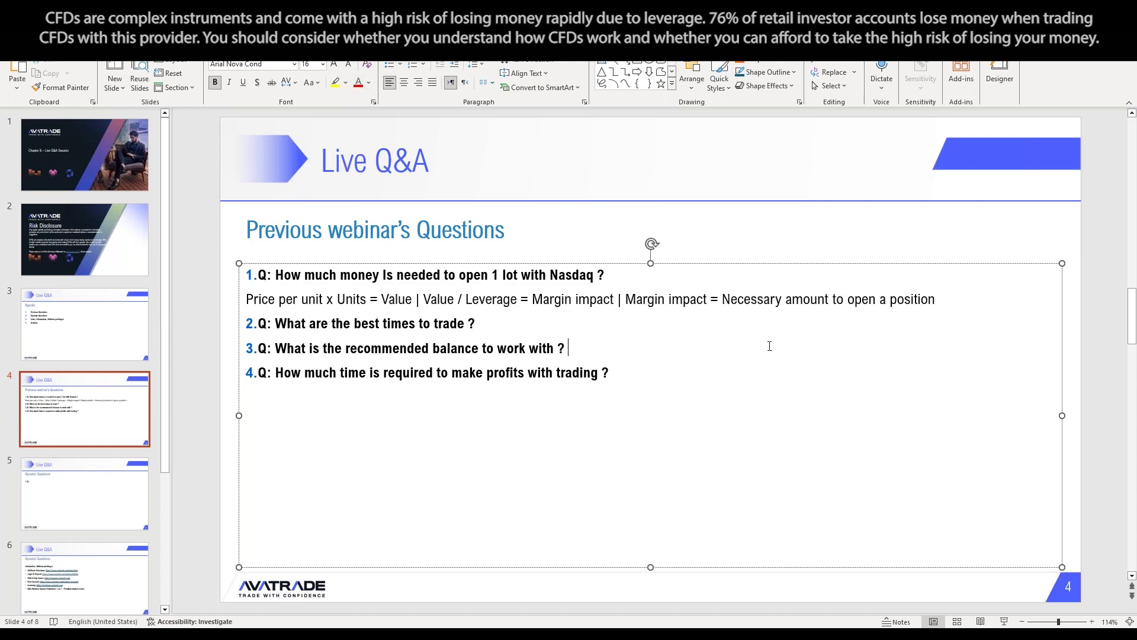
pyautogui.moveTo(971, 299); pyautogui.dragTo(246, 300)
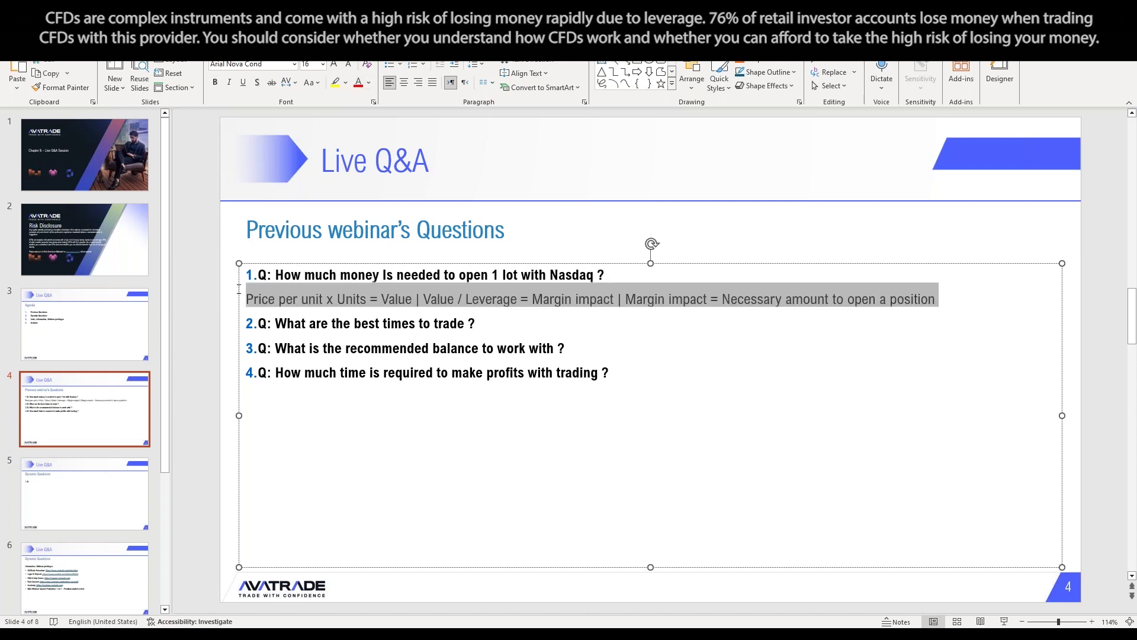
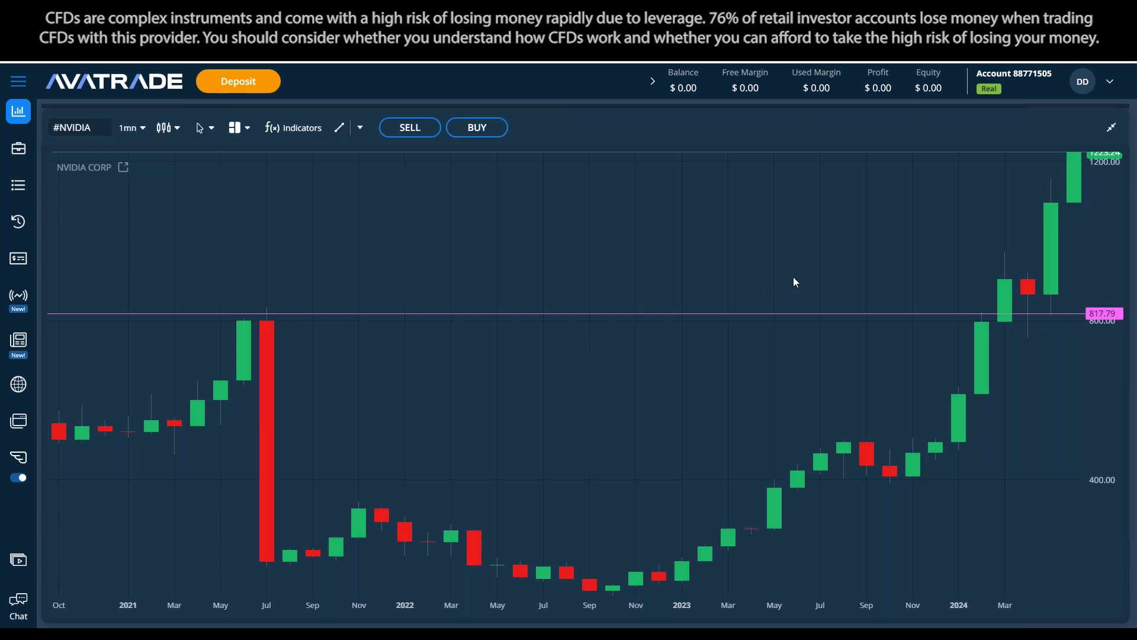
# Delete the 817.79 horizontal line from the NVIDIA monthly chart
pyautogui.moveTo(1088, 224); pyautogui.dragTo(969, 366)
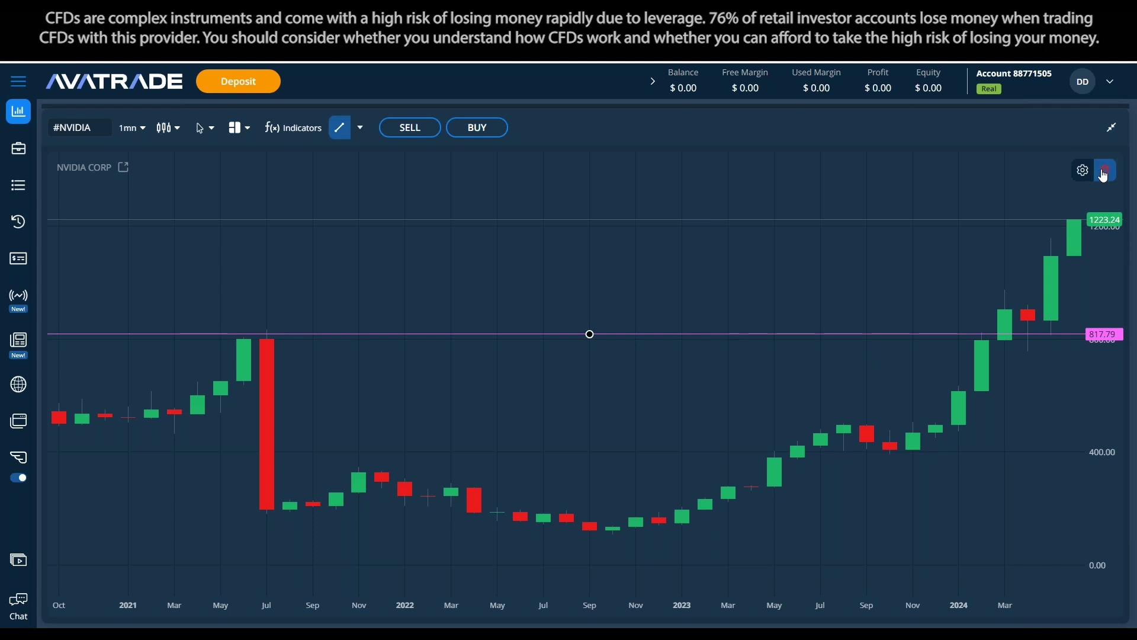
pyautogui.click(1103, 172)
pyautogui.click(361, 128)
pyautogui.click(648, 258)
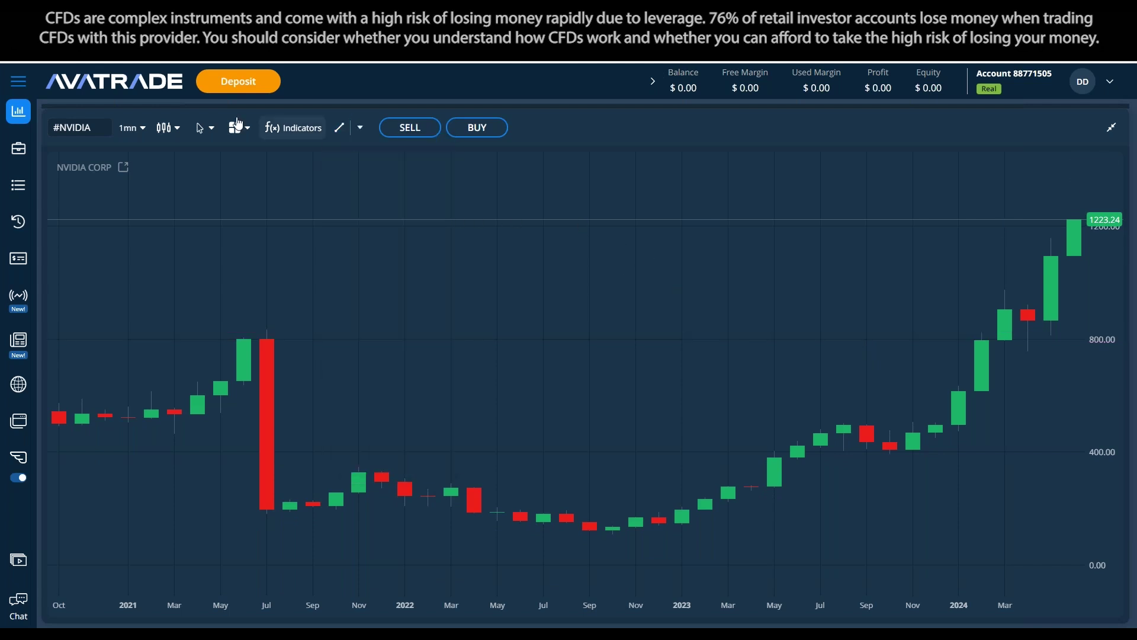
# Keep the 1mn monthly timeframe and compress the price scale until 0 is visible
pyautogui.click(131, 128)
pyautogui.scroll(-2, 144, 240)
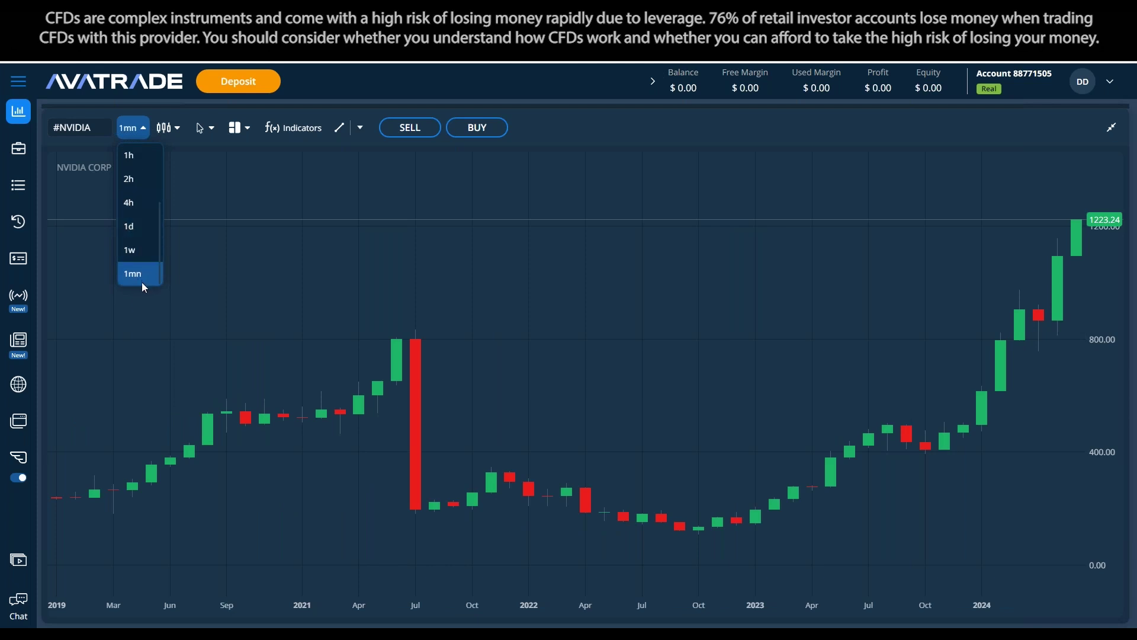
pyautogui.click(143, 279)
pyautogui.moveTo(1123, 216); pyautogui.dragTo(1012, 456)
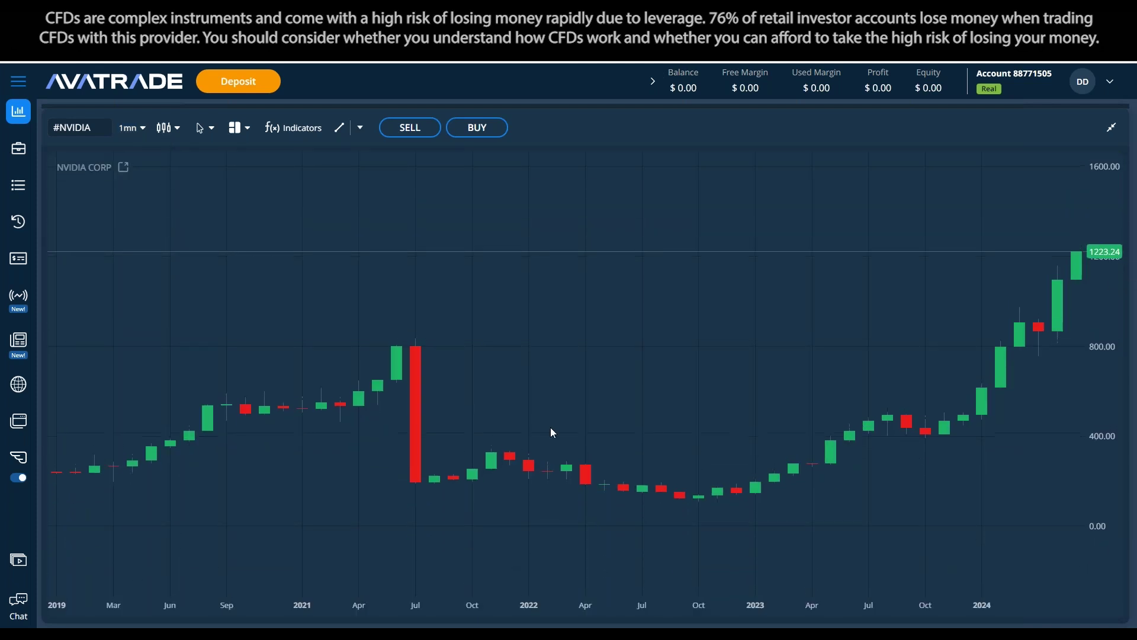
pyautogui.moveTo(1075, 247); pyautogui.dragTo(894, 437)
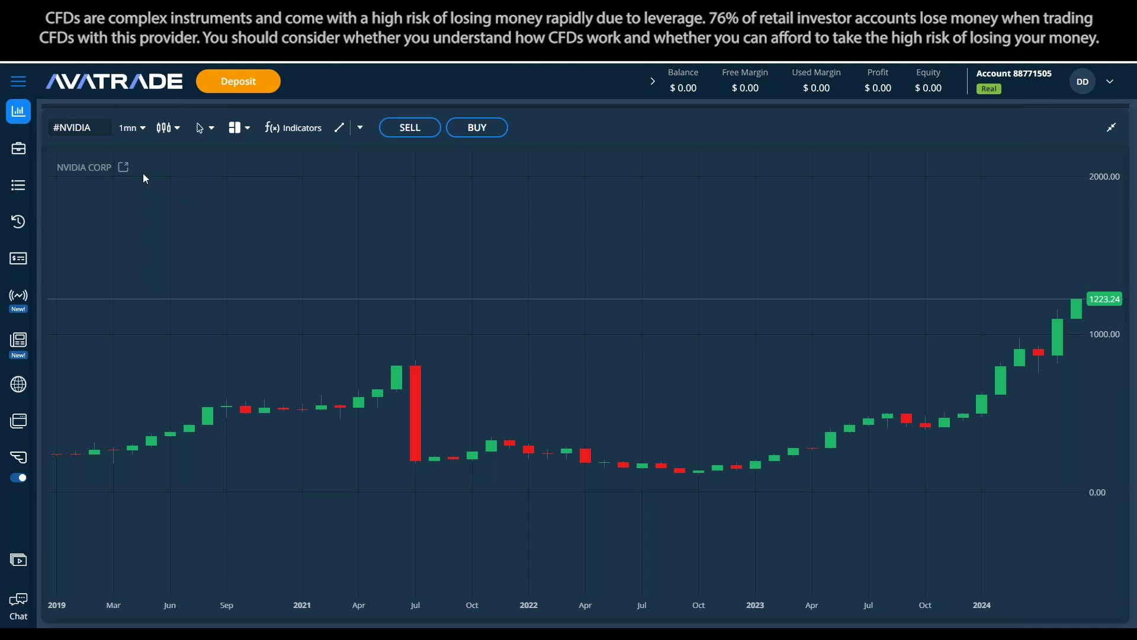
pyautogui.moveTo(113, 167); pyautogui.dragTo(57, 167)
pyautogui.click(143, 194)
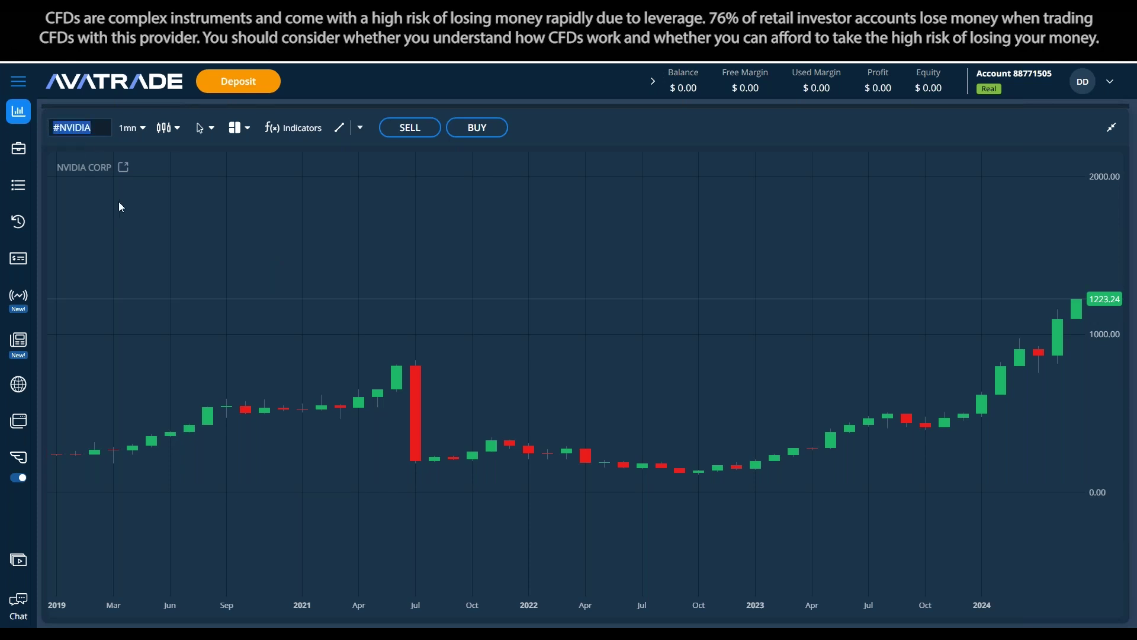
# Switch the chart to the GOLD instrument via a 'gold' symbol search
pyautogui.write('gold')
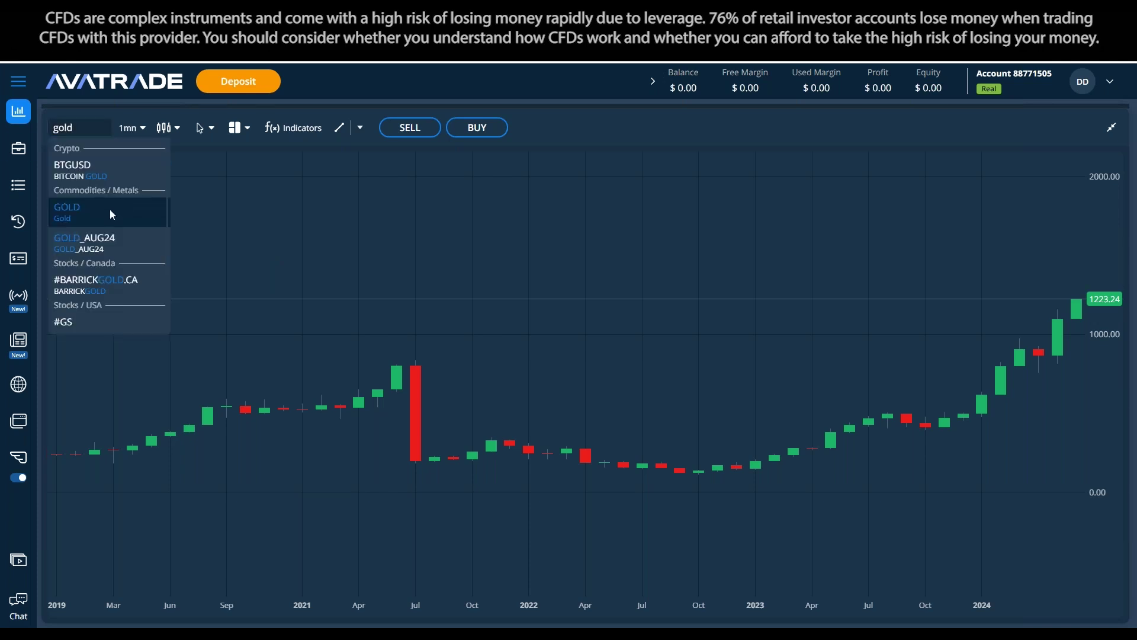
pyautogui.click(109, 208)
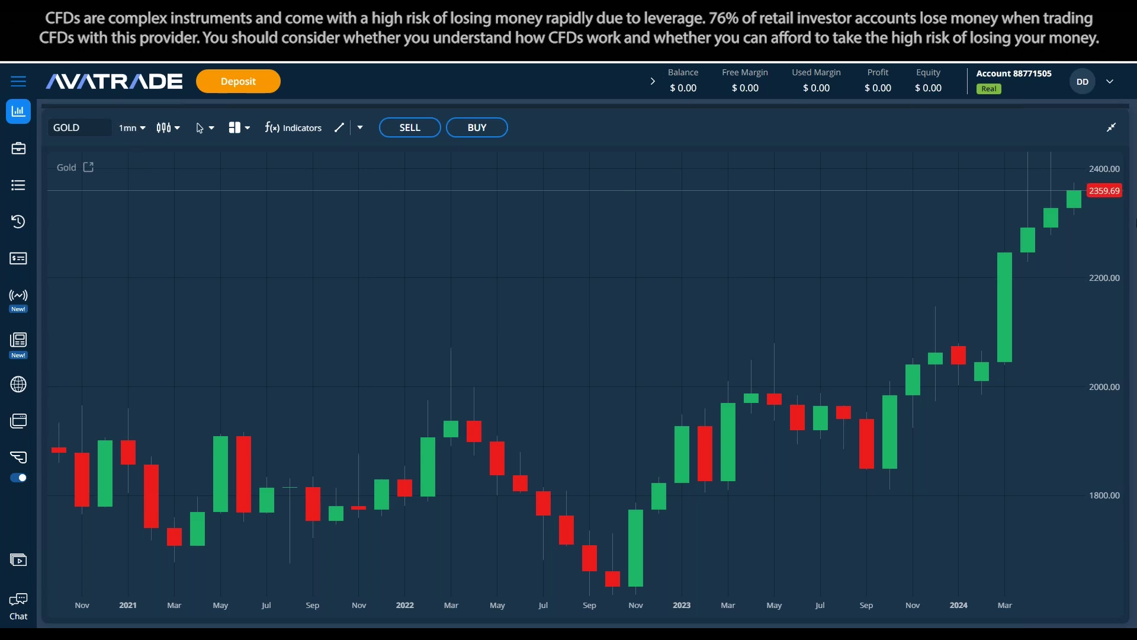
pyautogui.moveTo(1105, 230); pyautogui.dragTo(1101, 326)
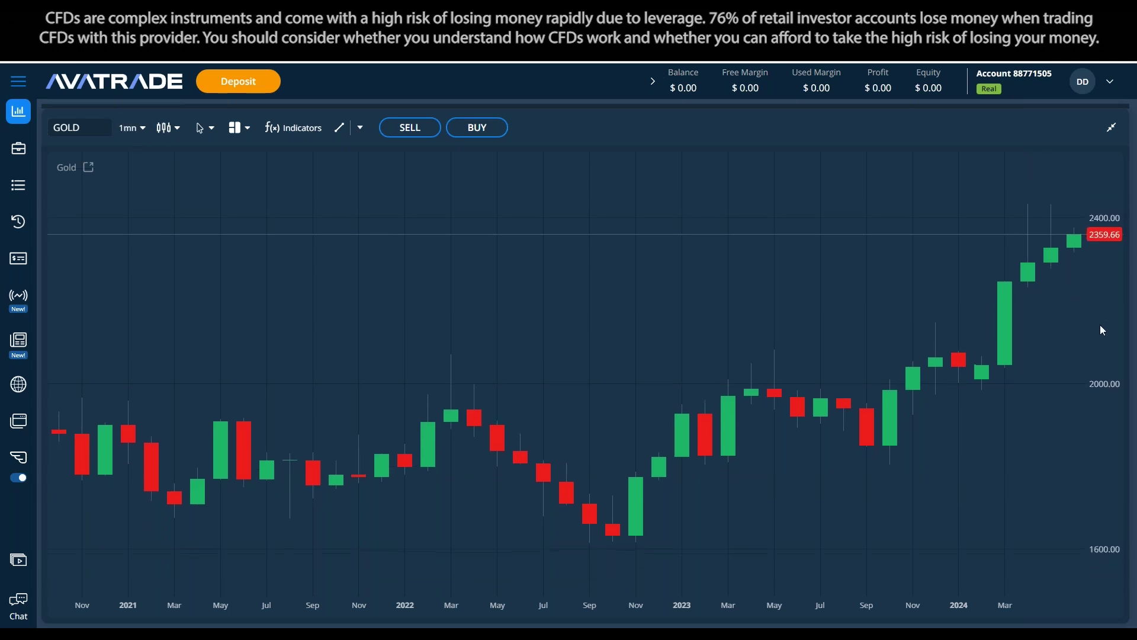
# Zoom out the Gold chart to show monthly candles from 2017, centred vertically
pyautogui.moveTo(186, 346); pyautogui.dragTo(211, 350)
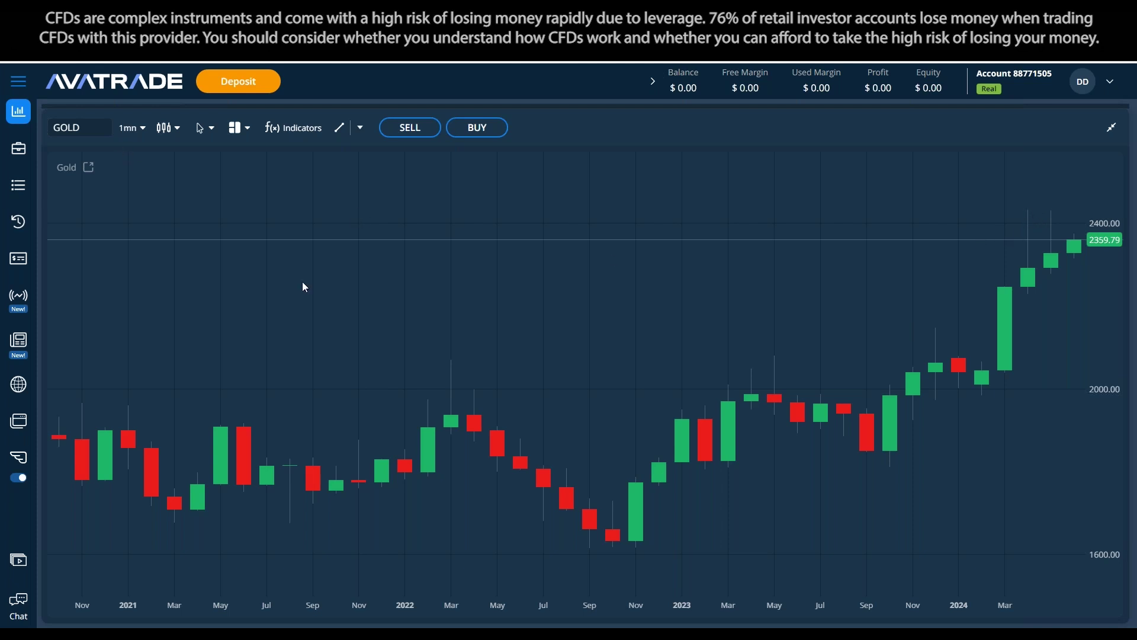
pyautogui.moveTo(939, 261); pyautogui.dragTo(616, 318)
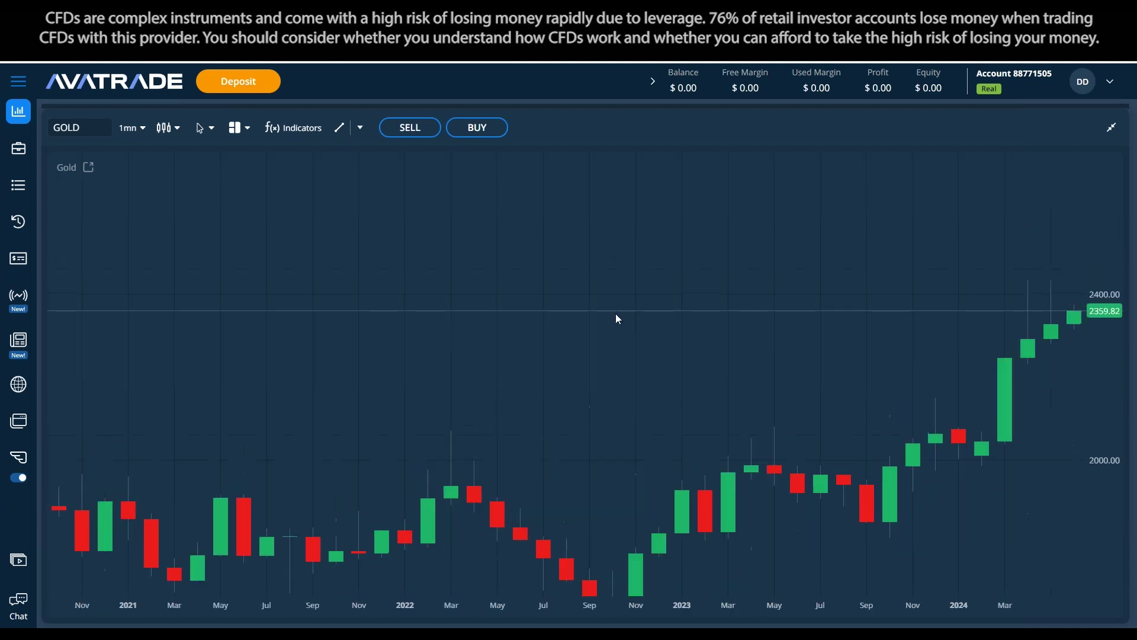
pyautogui.scroll(-3, 827, 401)
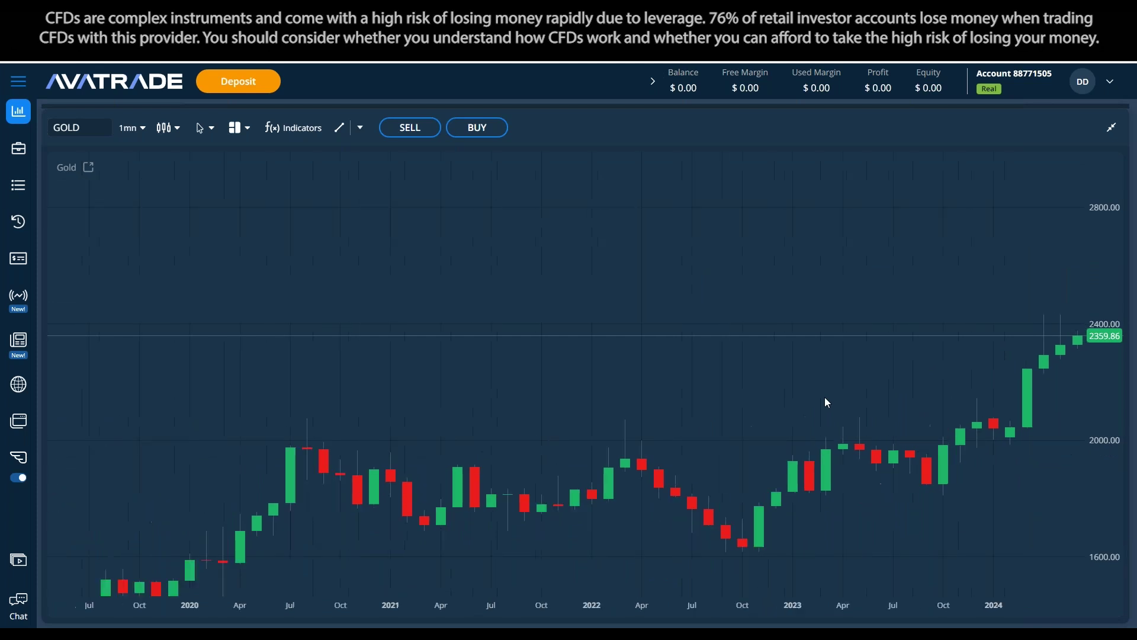
pyautogui.scroll(-2, 827, 403)
pyautogui.moveTo(828, 414); pyautogui.dragTo(685, 320)
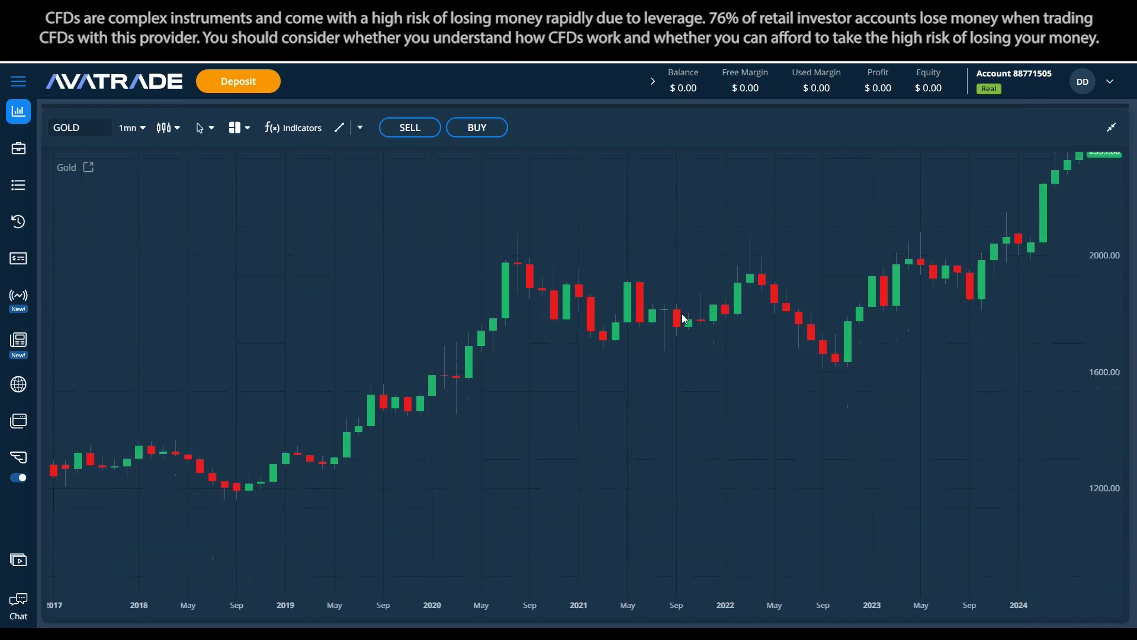
pyautogui.moveTo(810, 271); pyautogui.dragTo(375, 328)
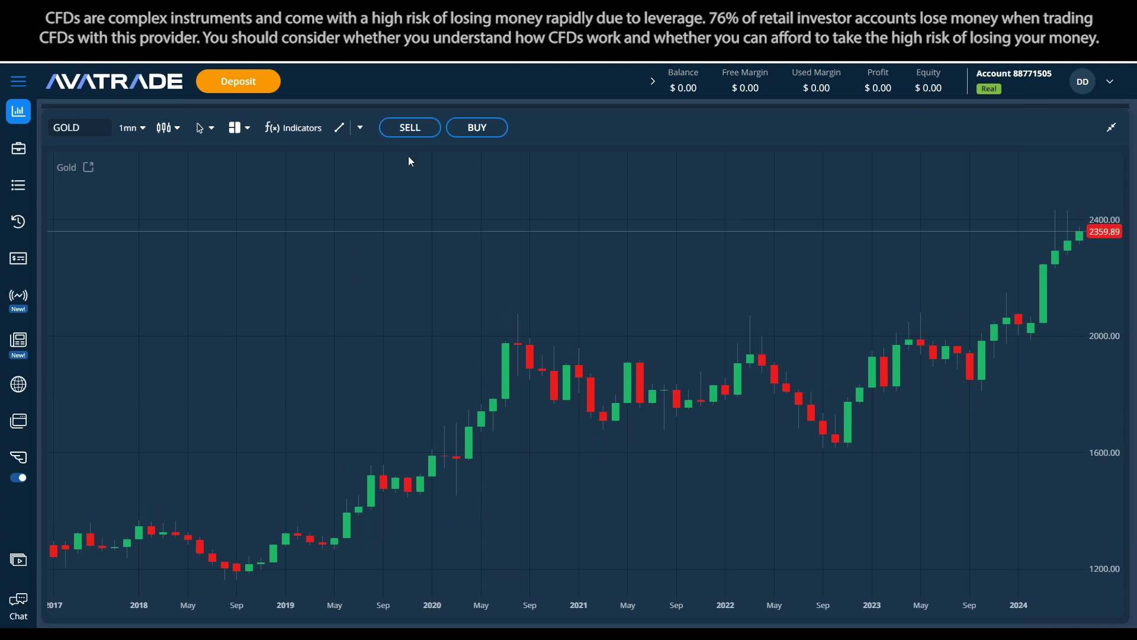
pyautogui.click(359, 127)
pyautogui.click(397, 176)
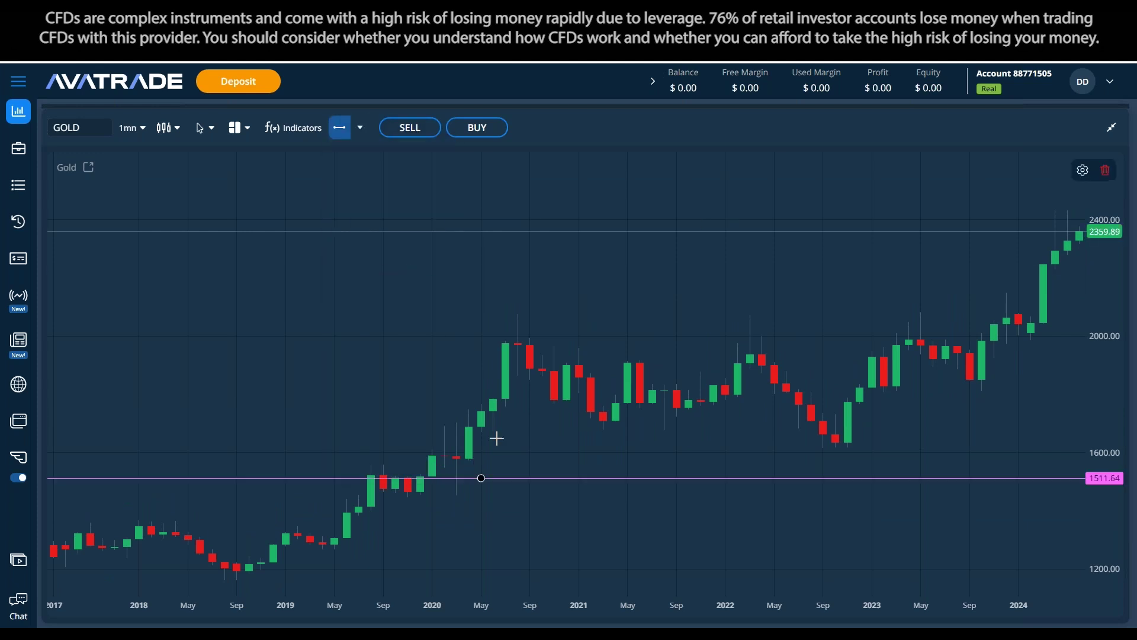
pyautogui.click(536, 312)
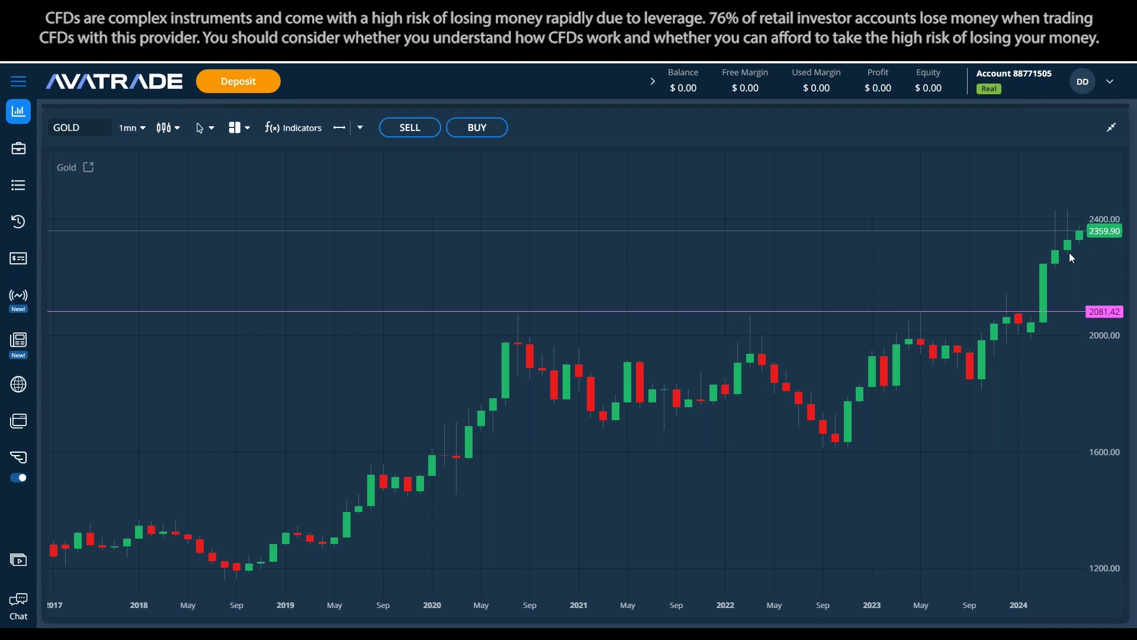
pyautogui.moveTo(1026, 311); pyautogui.dragTo(1033, 287)
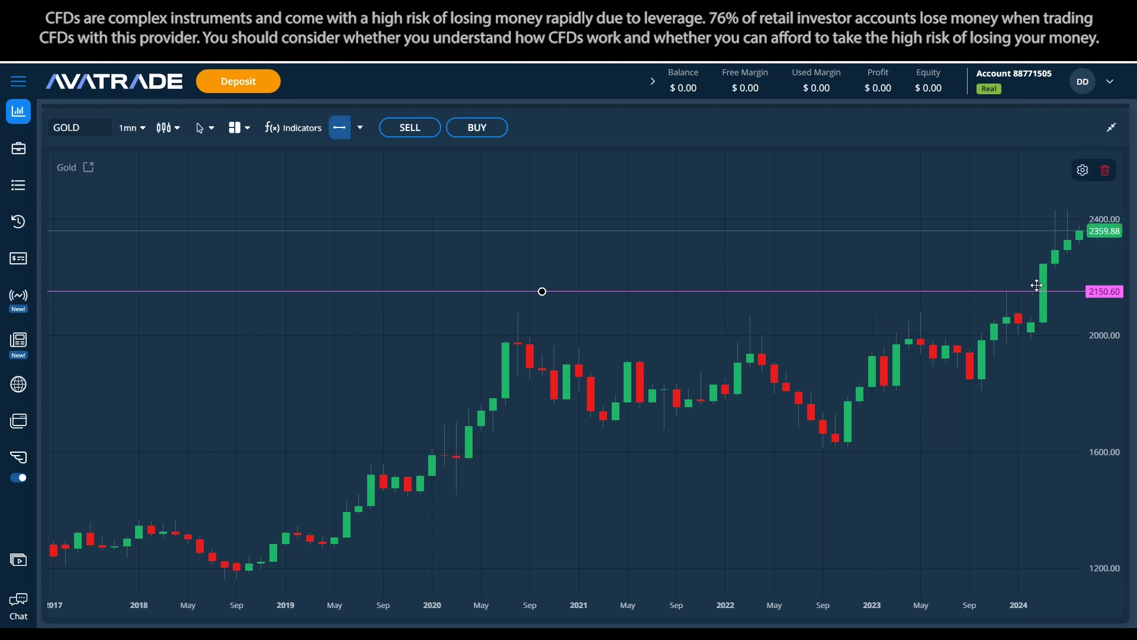
pyautogui.moveTo(780, 295); pyautogui.dragTo(777, 303)
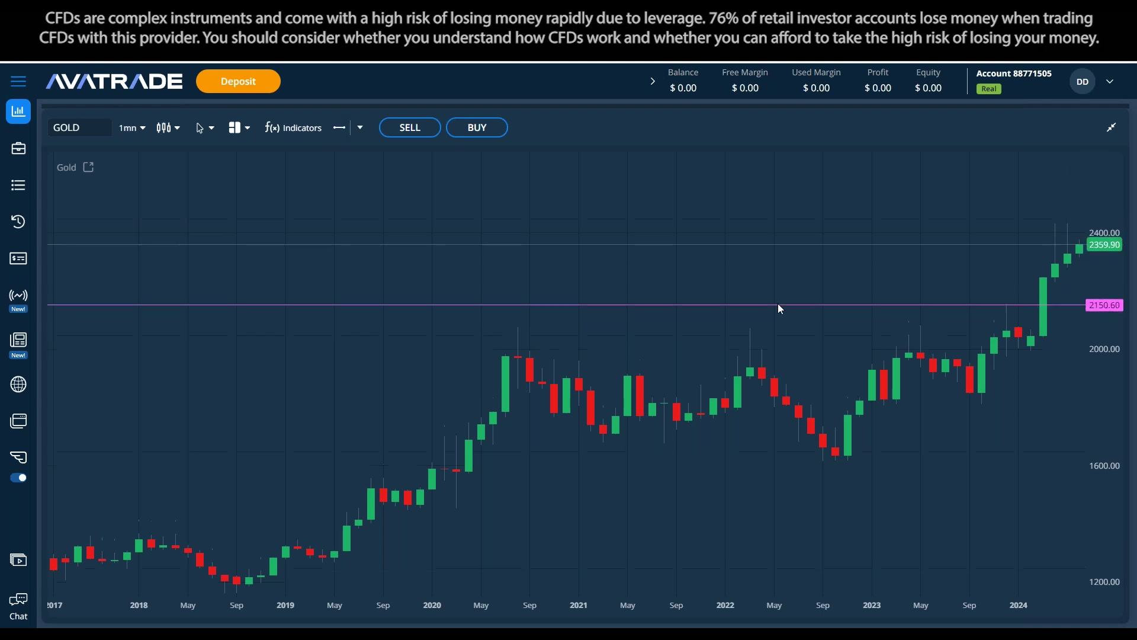
pyautogui.click(933, 295)
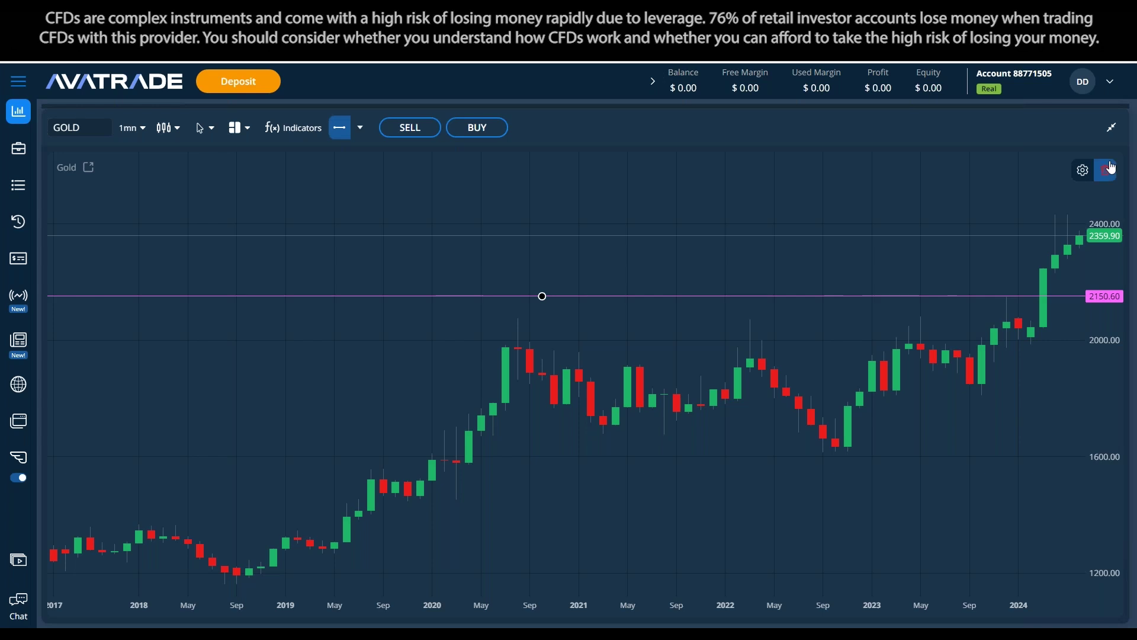
pyautogui.press('Delete')
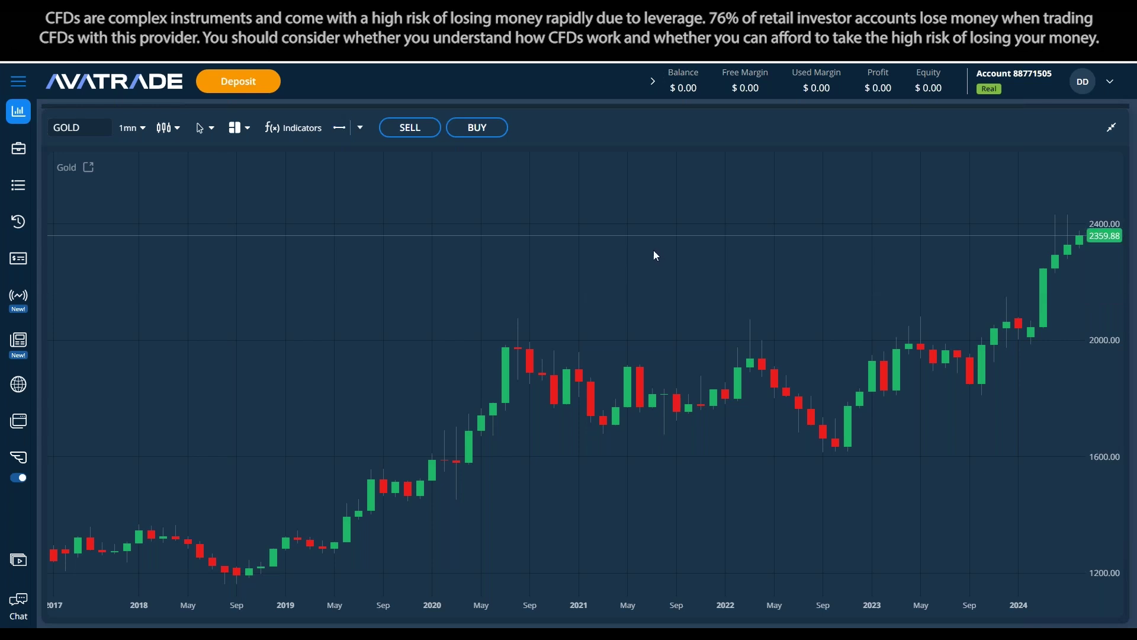